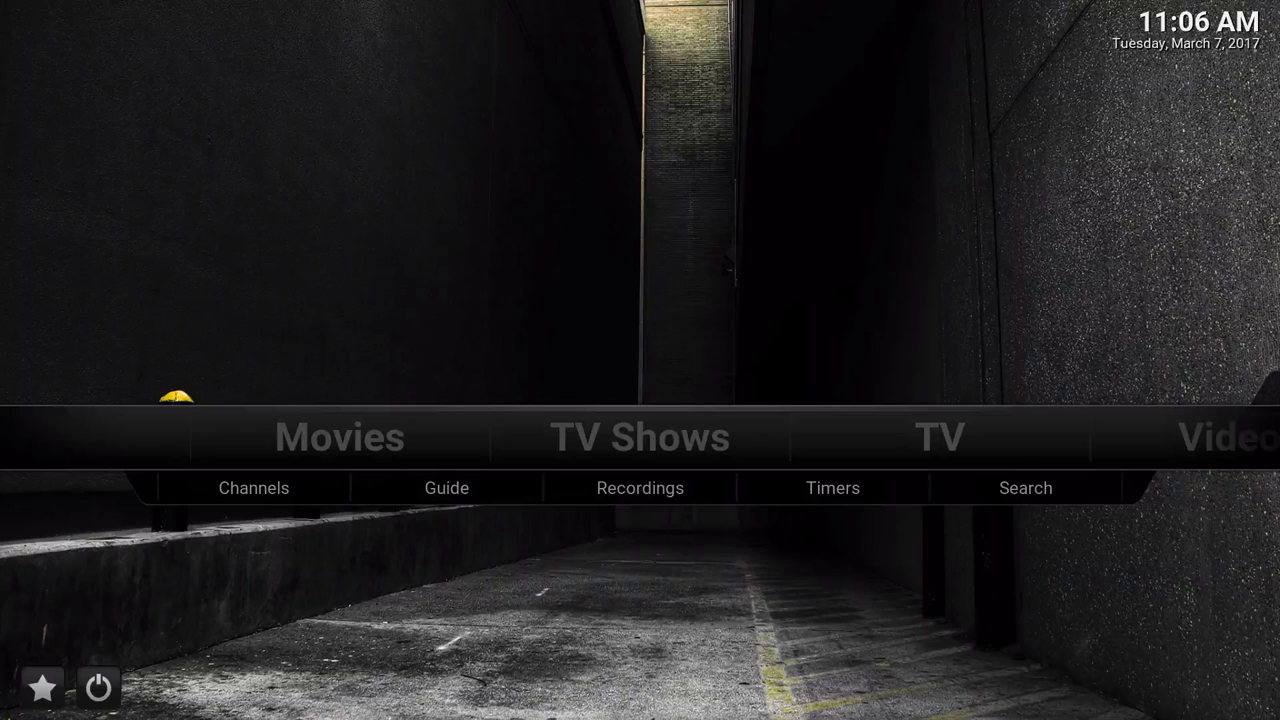
# Browse the home menu sections, starting from TV and Videos.
pyautogui.press('Up')
pyautogui.press('Right')
pyautogui.press('Down')
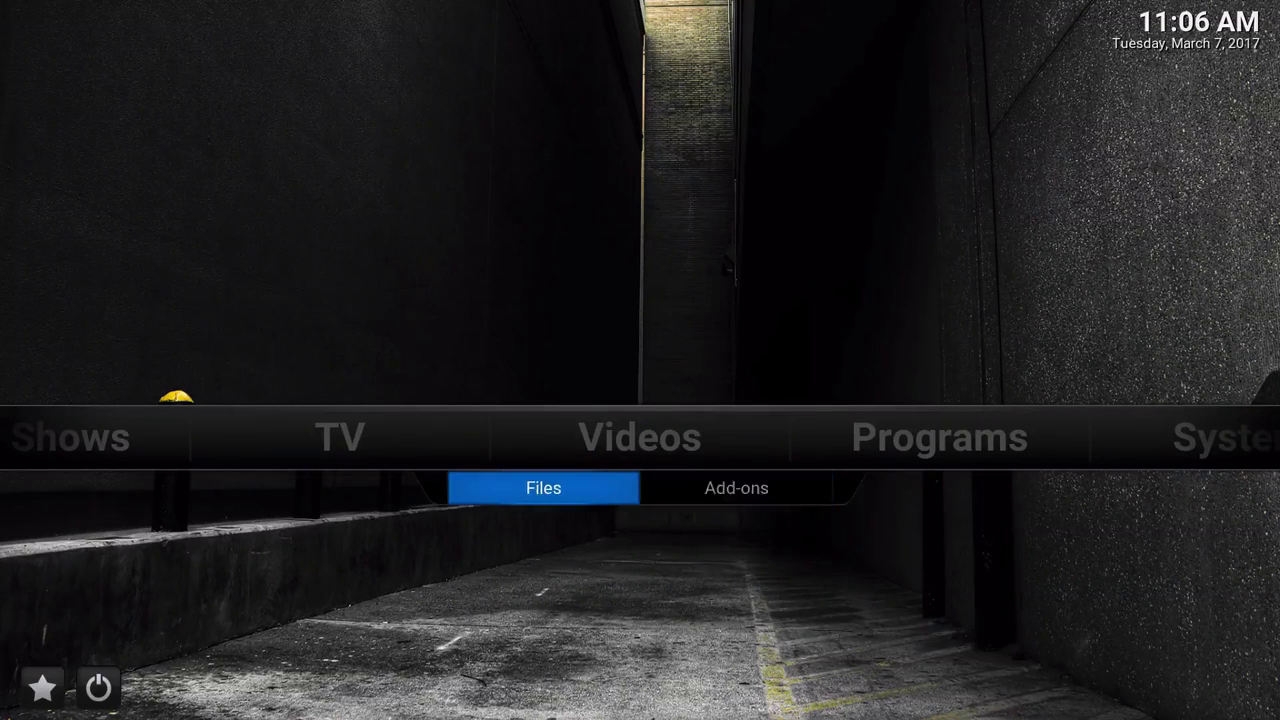
pyautogui.press('Up')
pyautogui.press('Down')
pyautogui.press('Right')
pyautogui.press('Up')
pyautogui.press('Right')
# Return through Videos and Movies, then go across to System's Skin Settings entry.
pyautogui.press('Left')
pyautogui.press('Left')
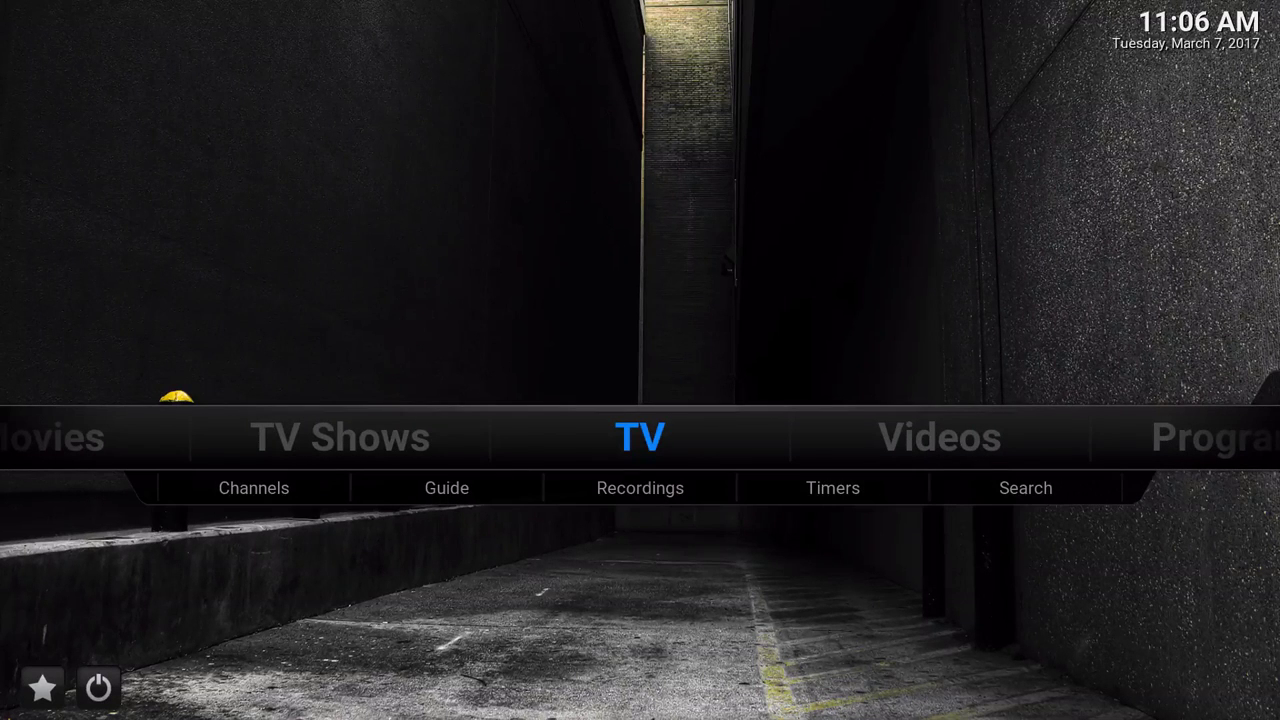
pyautogui.press('Left')
pyautogui.press('Left')
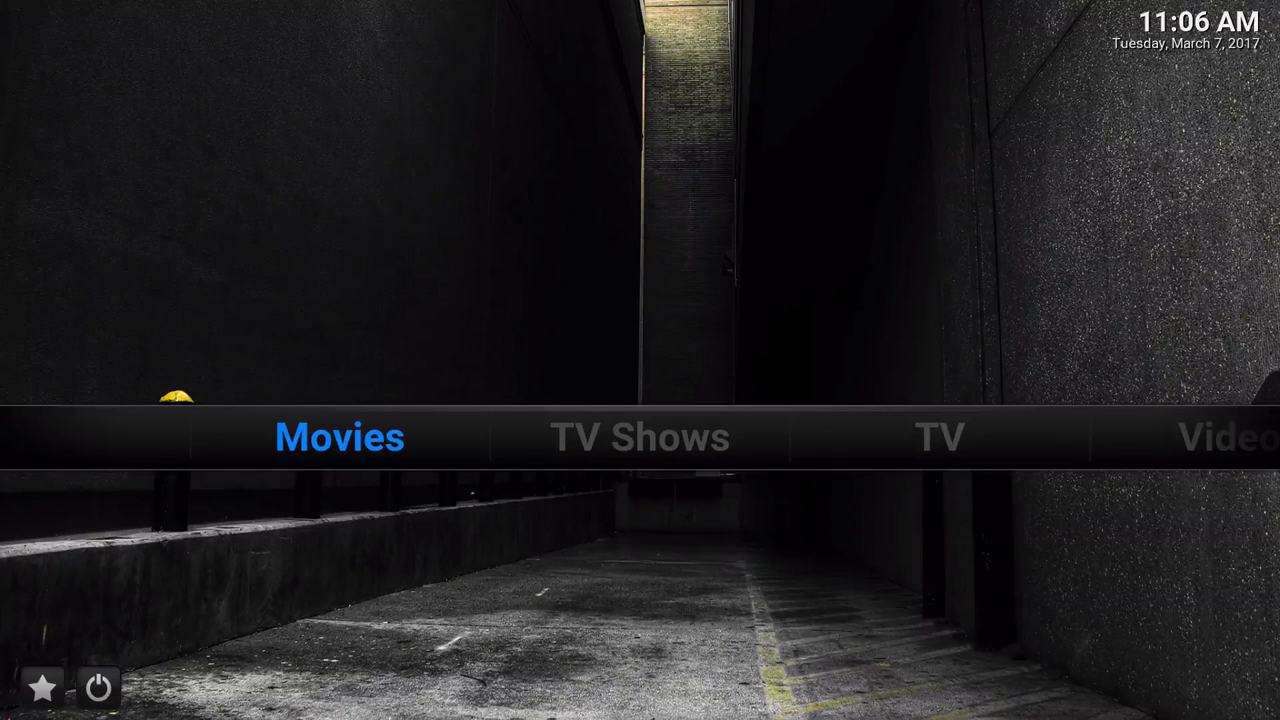
pyautogui.press('Right')
pyautogui.press('Right')
pyautogui.press('Right')
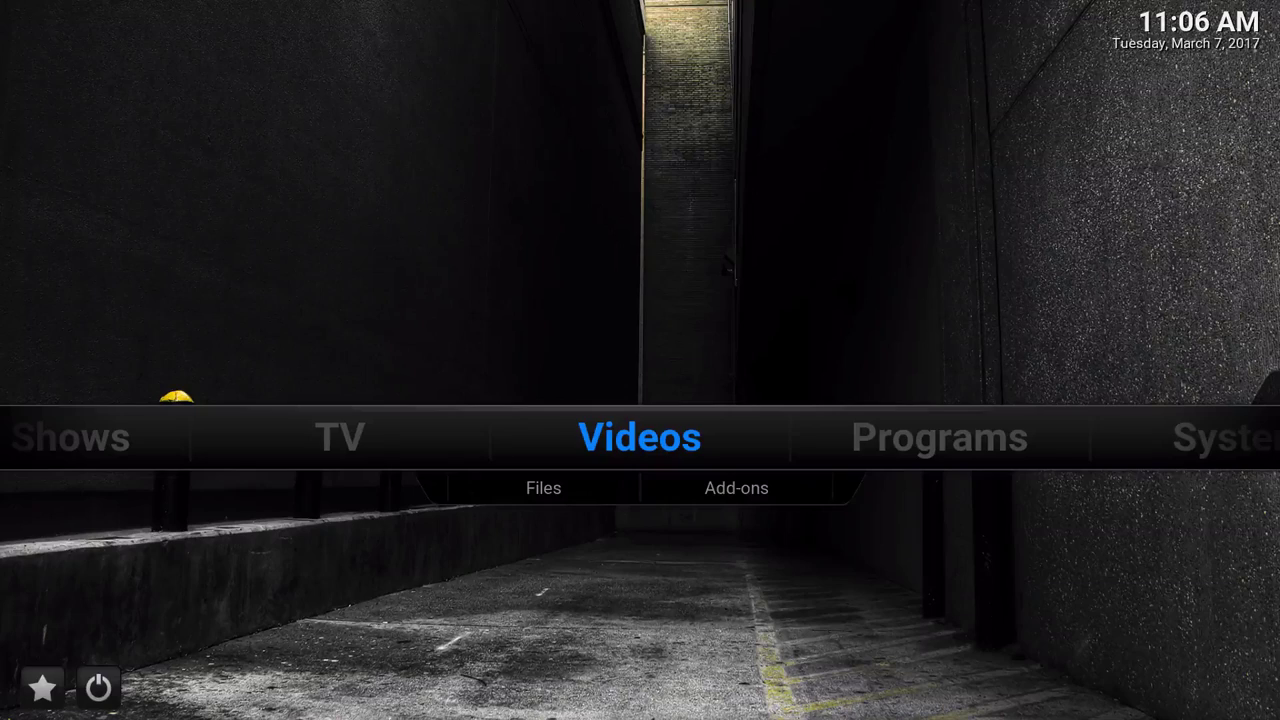
pyautogui.press('Right')
pyautogui.press('Right')
pyautogui.press('Down')
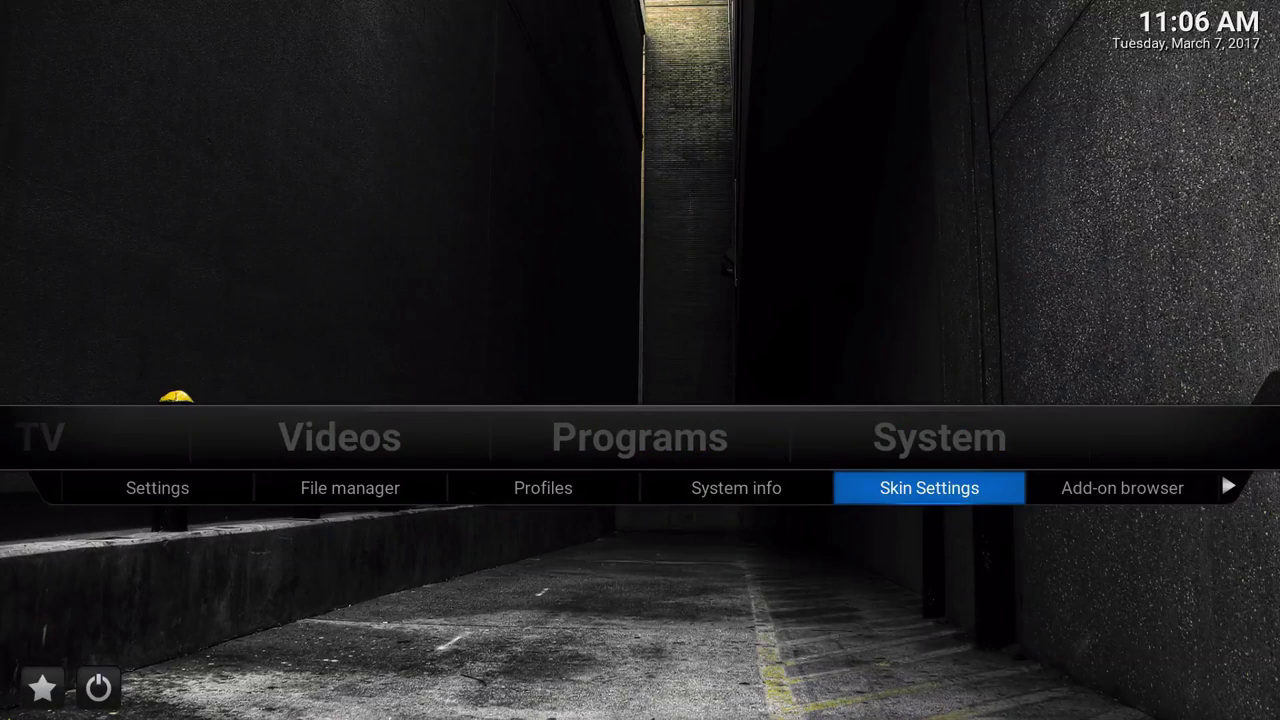
# In the skin's Submenu settings, select the User selection one submenu set.
pyautogui.press('Return')
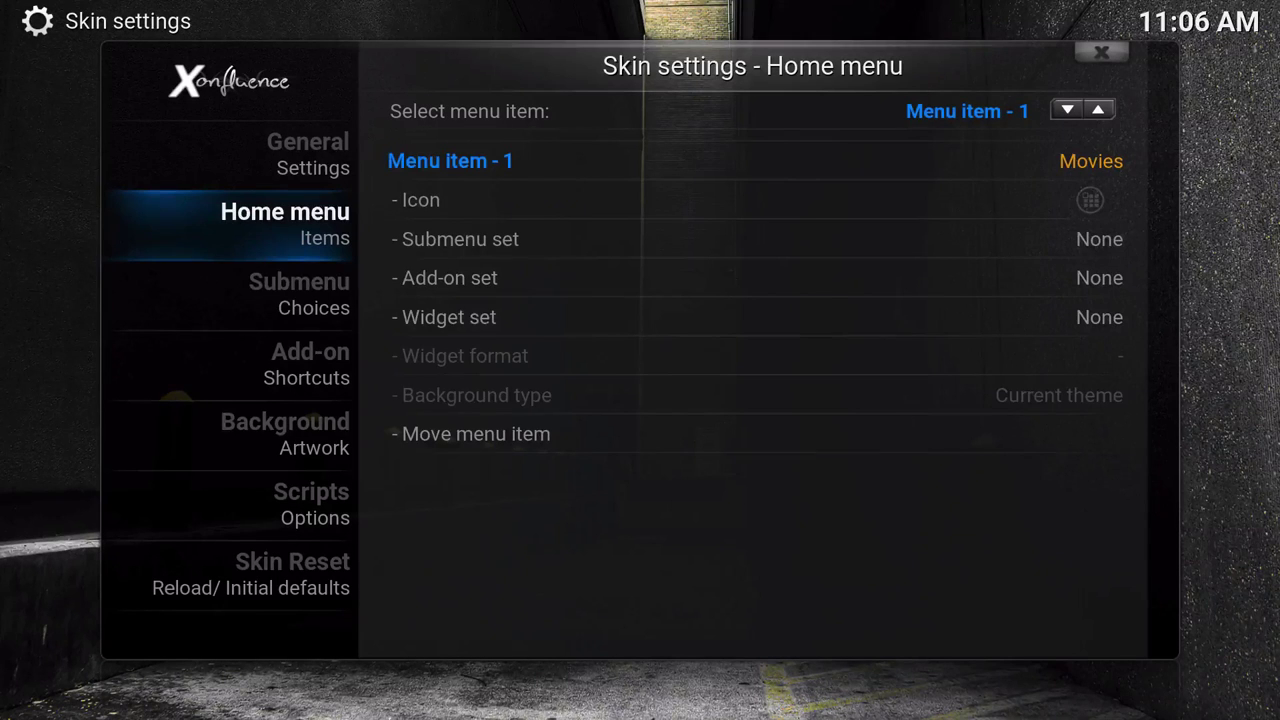
pyautogui.press('Down')
pyautogui.press('Right')
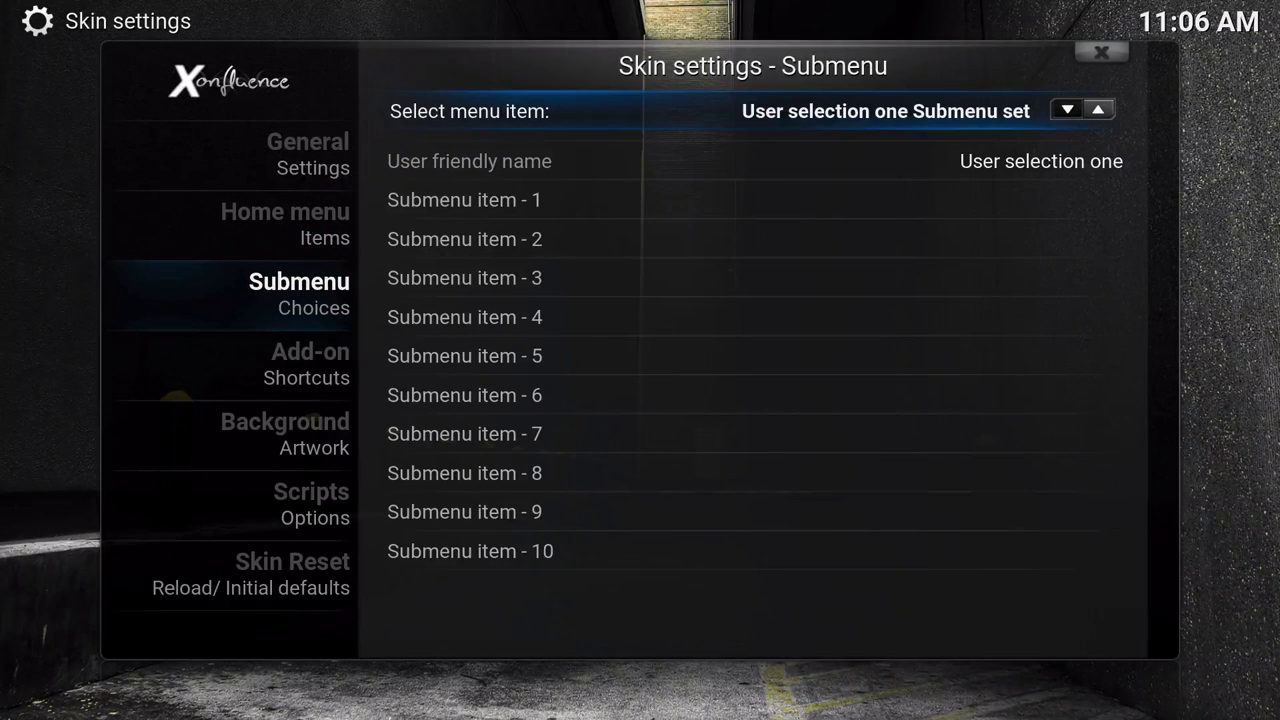
pyautogui.press('Right')
pyautogui.press('Right')
pyautogui.press('Right')
pyautogui.press('Right')
pyautogui.press('Right')
pyautogui.press('Right')
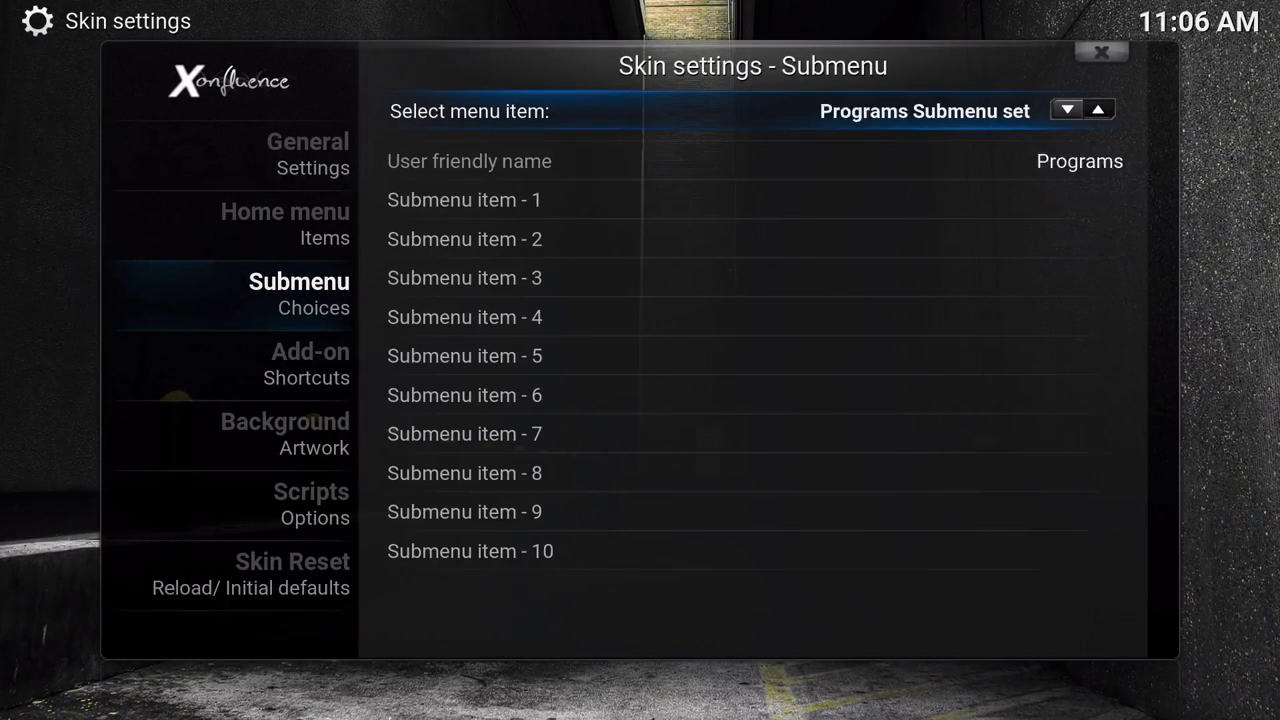
pyautogui.press('Right')
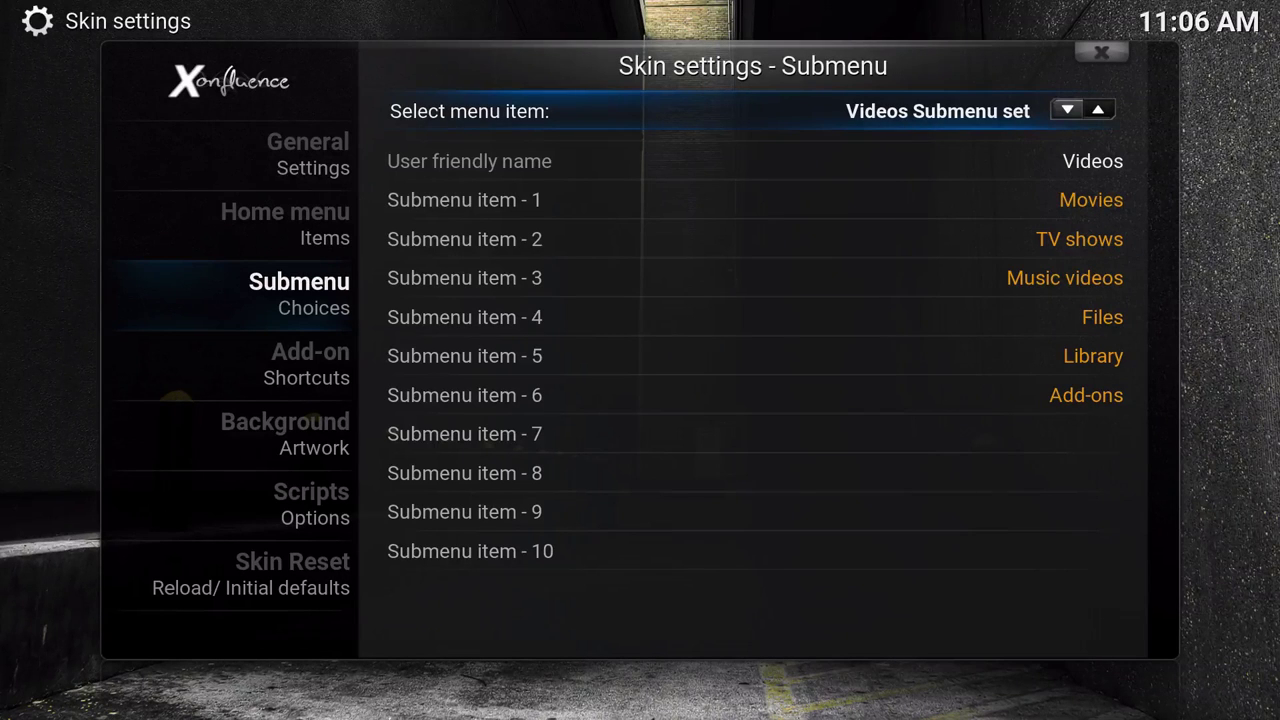
pyautogui.press('Left')
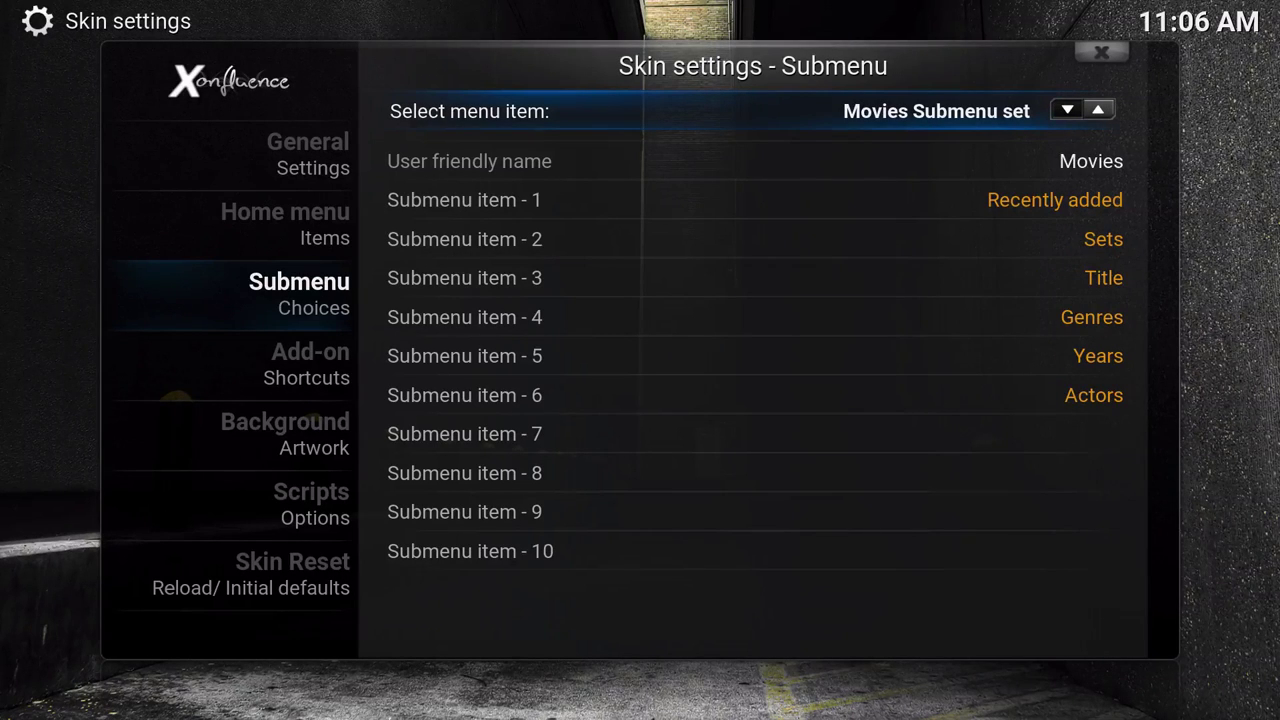
pyautogui.press('Left')
pyautogui.press('Left')
pyautogui.press('Left')
pyautogui.press('Left')
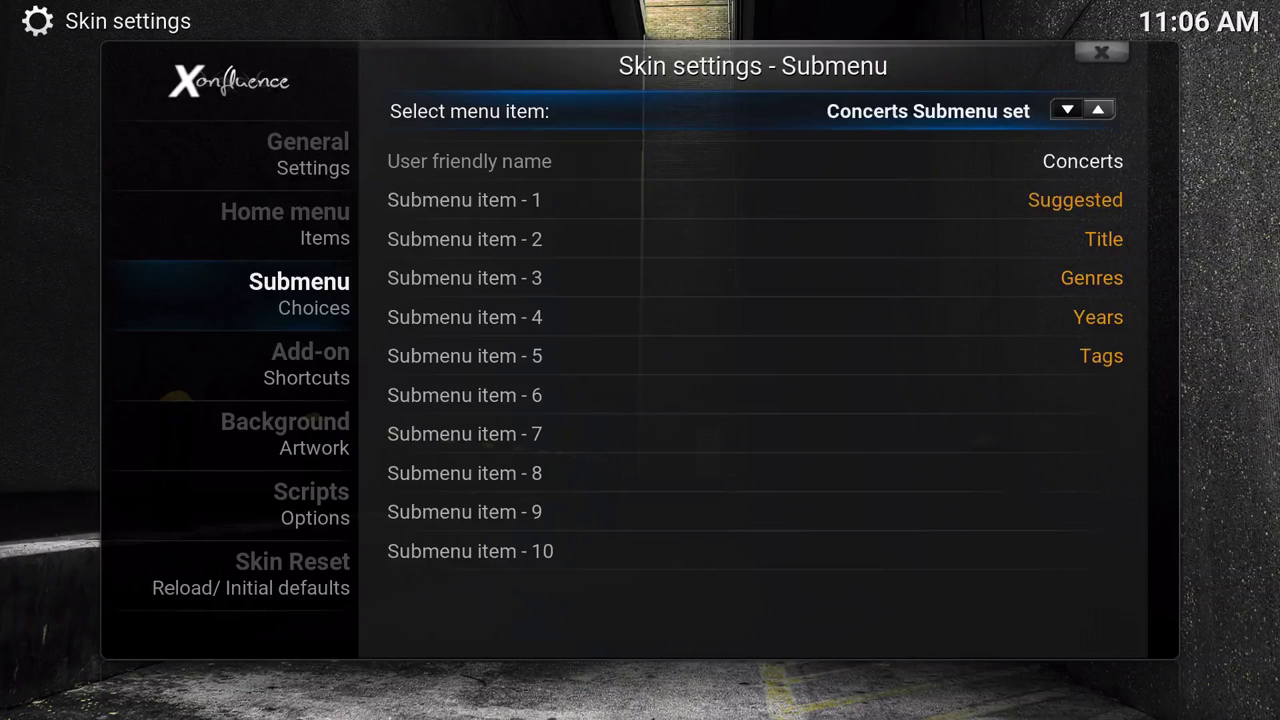
pyautogui.press('Left')
pyautogui.press('Left')
pyautogui.press('Left')
pyautogui.press('Left')
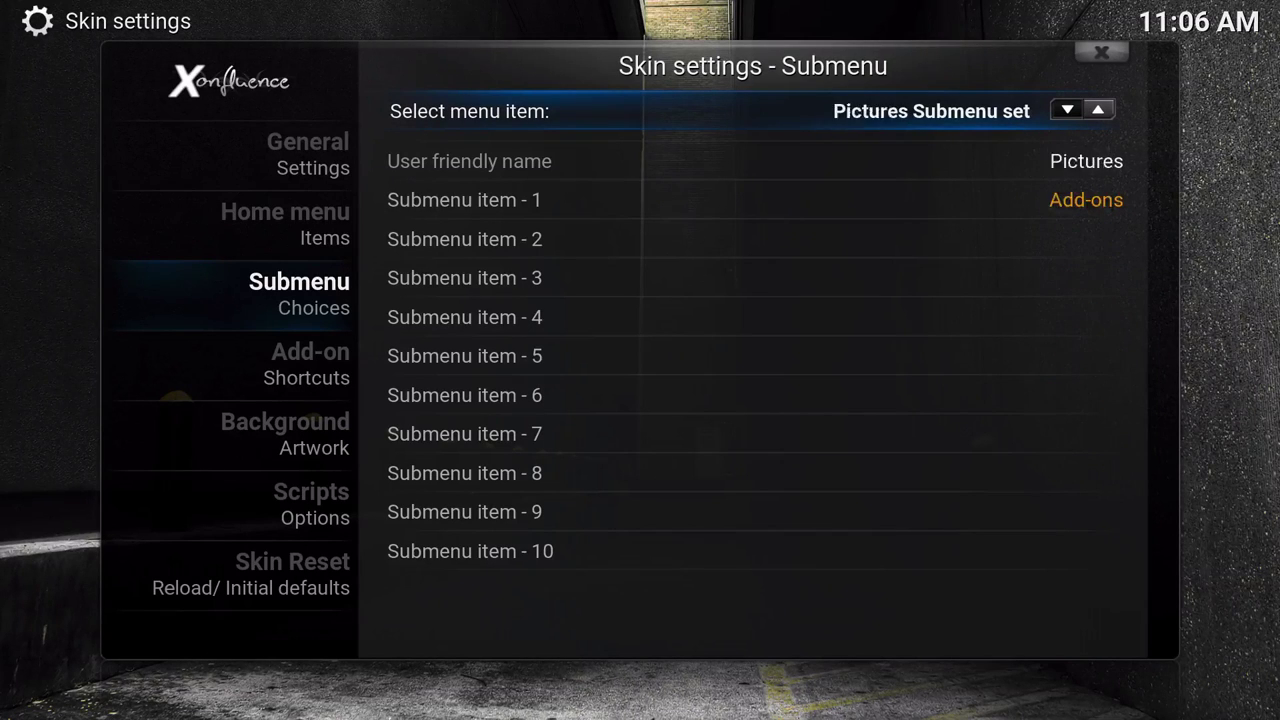
pyautogui.press('Left')
pyautogui.press('Right')
# Rename the set's user friendly name to Movies1.
pyautogui.press('Down')
pyautogui.press('Return')
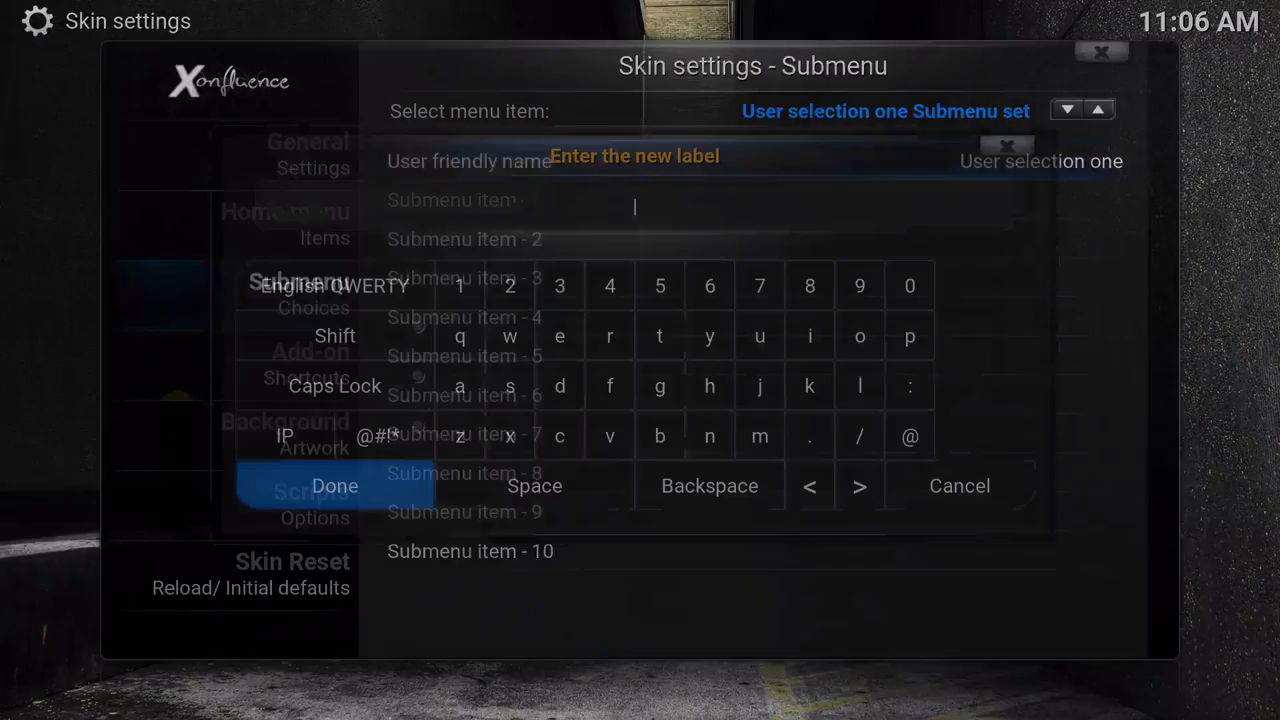
pyautogui.write('Movies1')
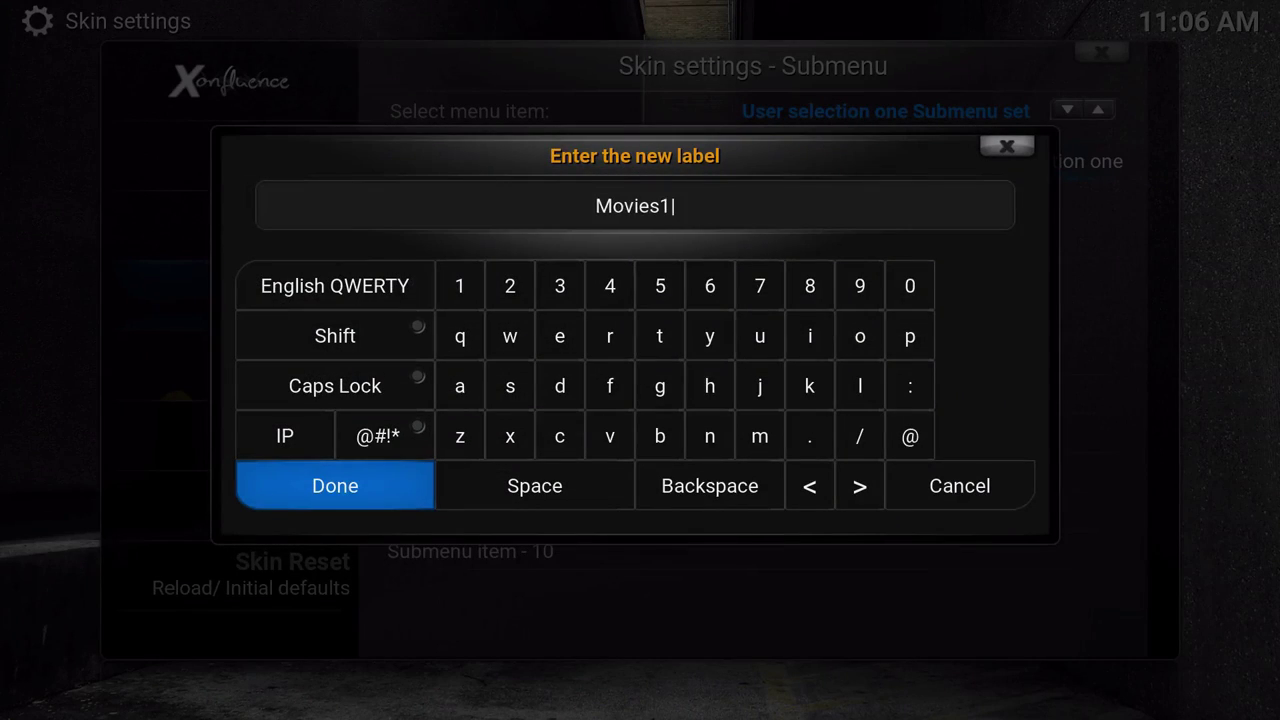
pyautogui.press('Return')
pyautogui.press('Down')
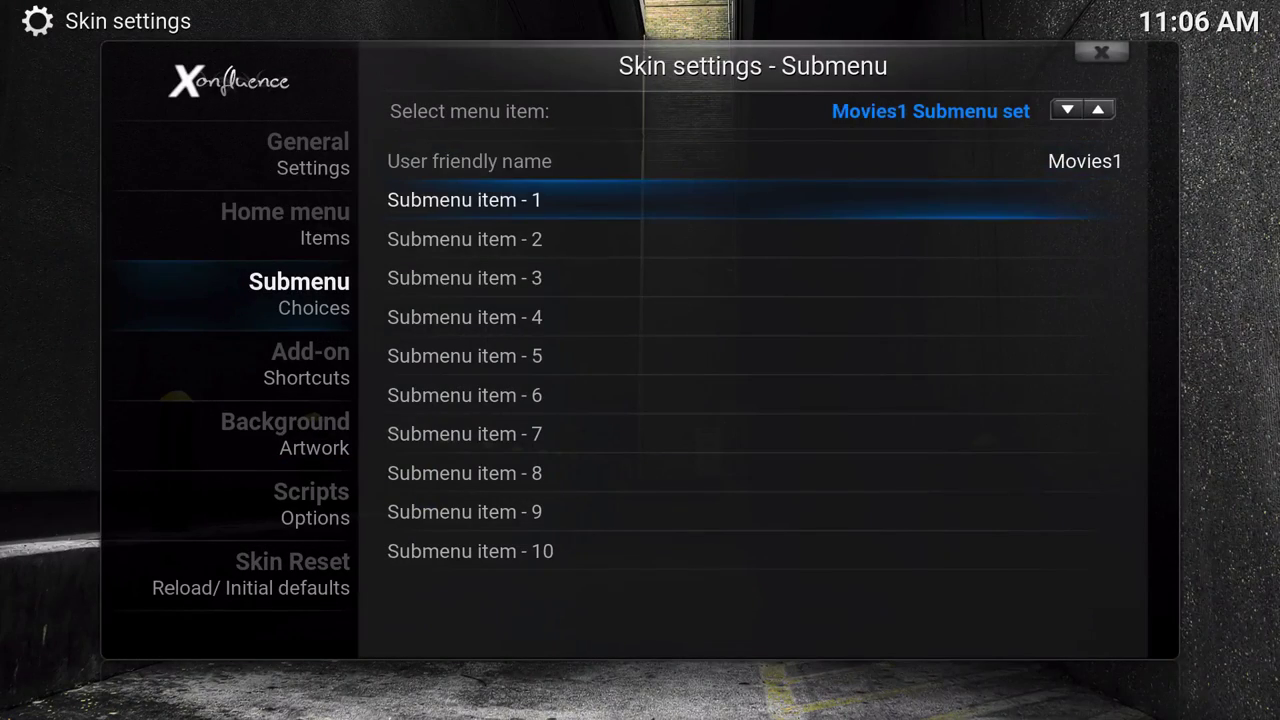
# Choose Videos Menu > Video - Nodes as Submenu item 1's target type.
pyautogui.press('Return')
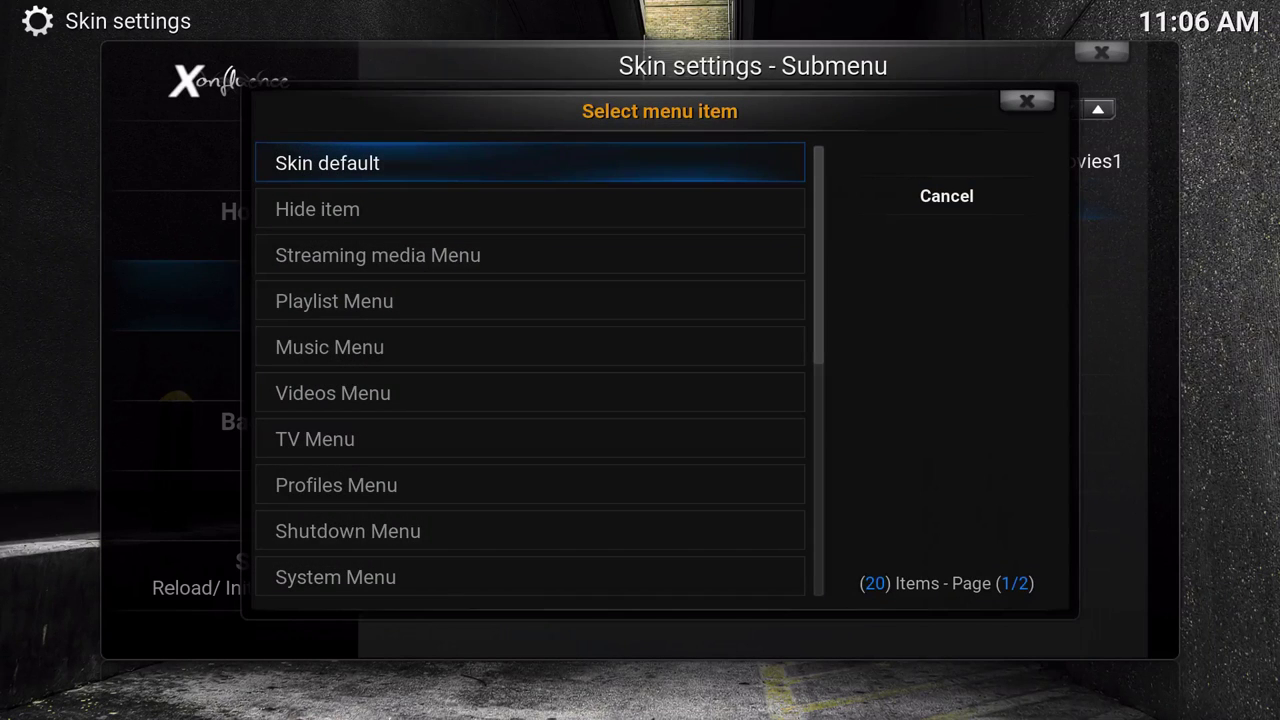
pyautogui.press('Up')
pyautogui.press('Up')
pyautogui.press('Up')
pyautogui.press('Up')
pyautogui.press('Up')
pyautogui.press('Down')
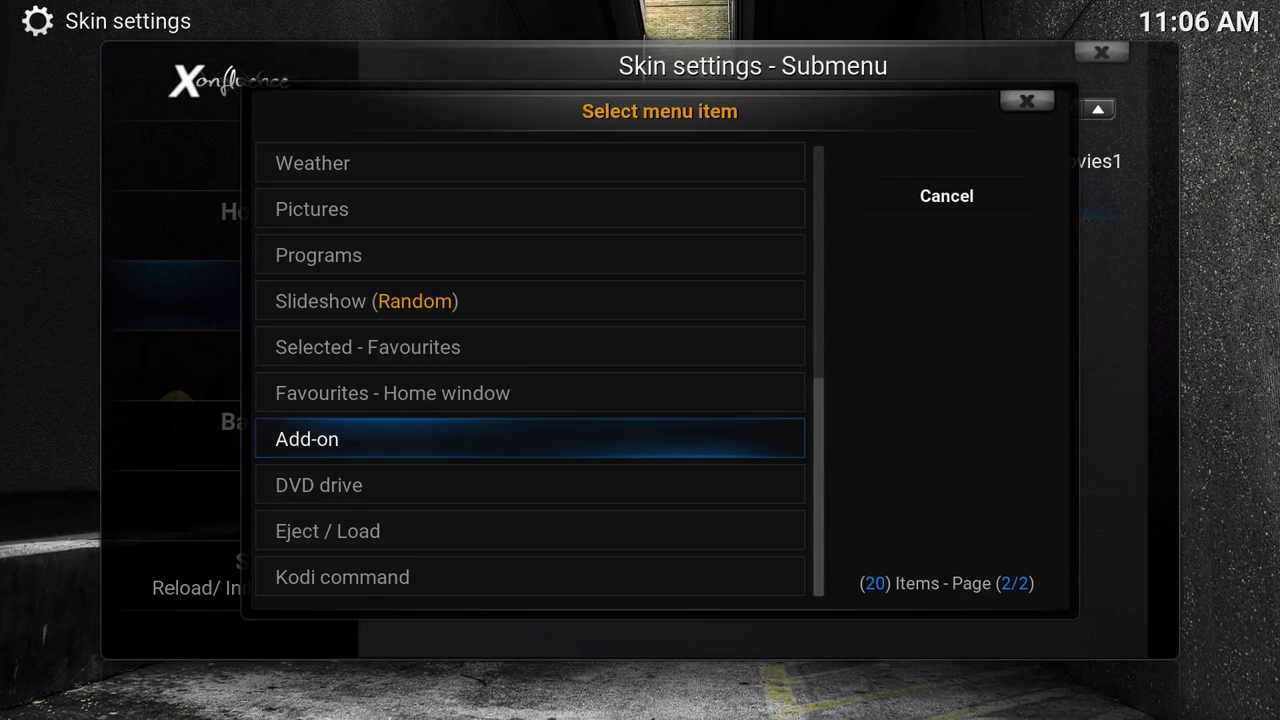
pyautogui.press('Up')
pyautogui.press('Up')
pyautogui.press('Up')
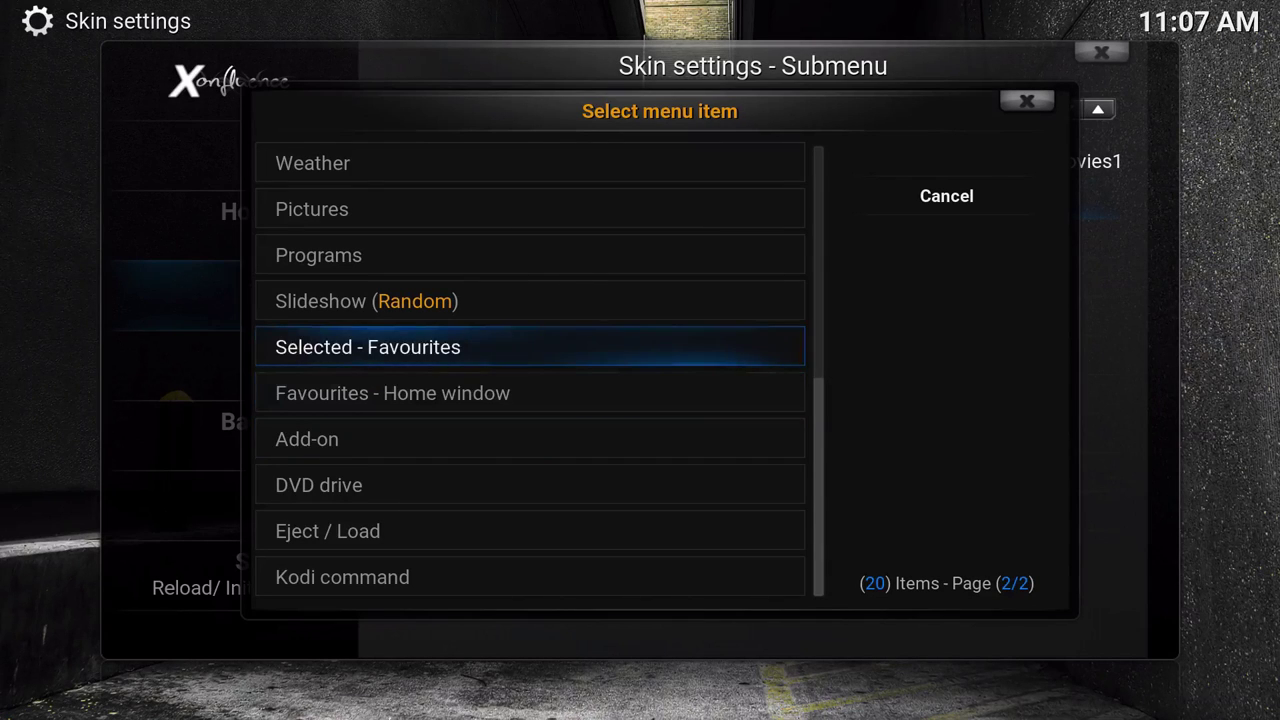
pyautogui.press('Up')
pyautogui.press('Up')
pyautogui.press('Up')
pyautogui.press('Up')
pyautogui.press('Up')
pyautogui.press('Up')
pyautogui.press('Up')
pyautogui.press('Up')
pyautogui.press('Up')
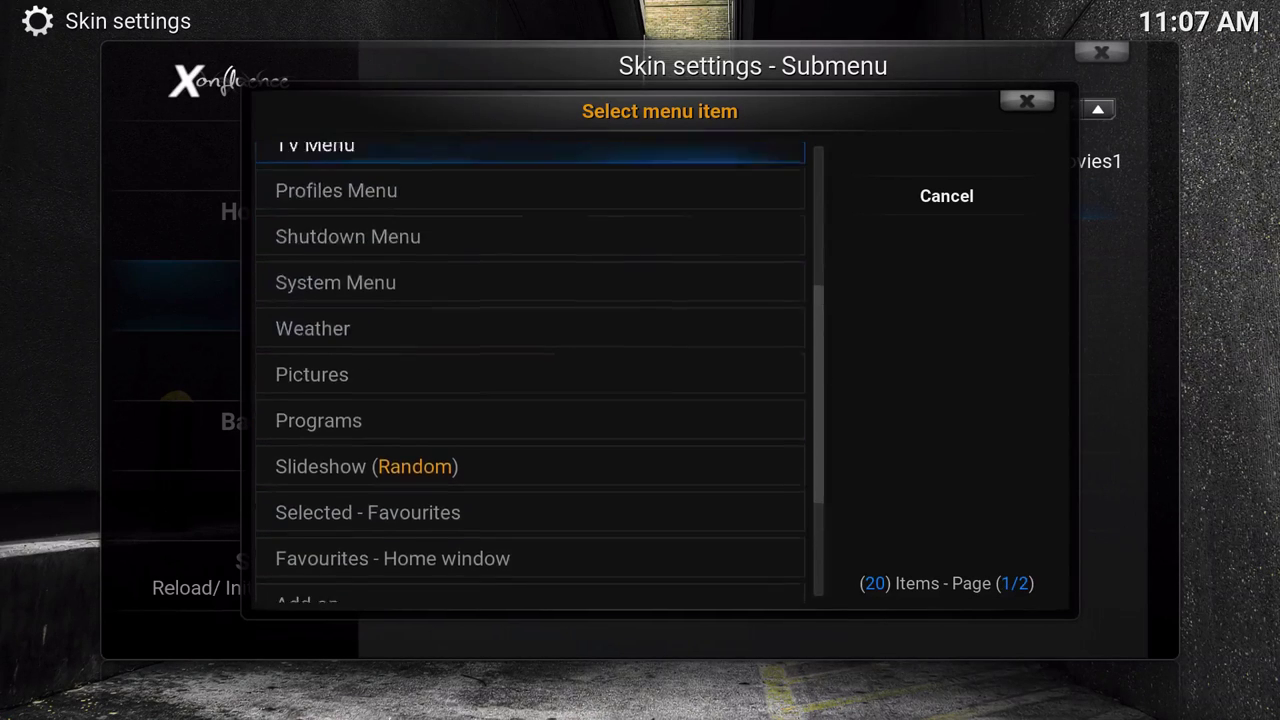
pyautogui.press('Up')
pyautogui.press('Down')
pyautogui.press('Down')
pyautogui.press('Return')
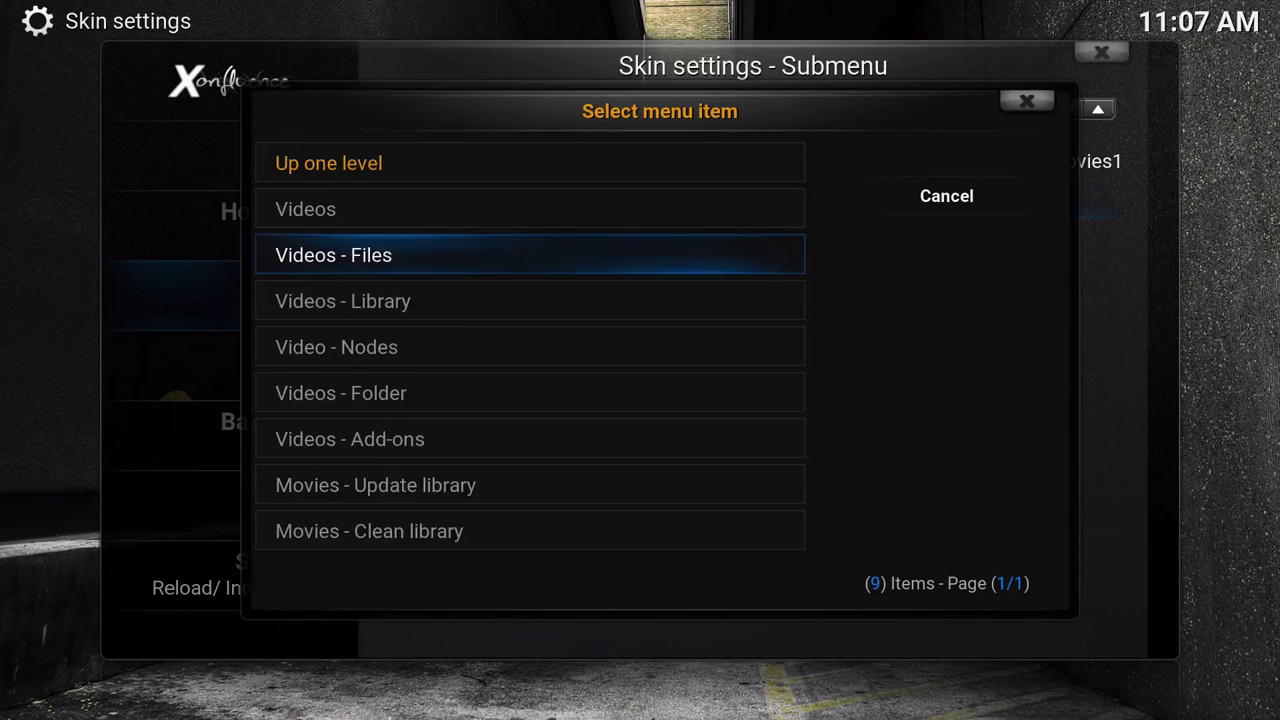
pyautogui.press('Down')
pyautogui.press('Down')
pyautogui.press('Return')
pyautogui.press('Down')
pyautogui.press('Down')
pyautogui.press('Down')
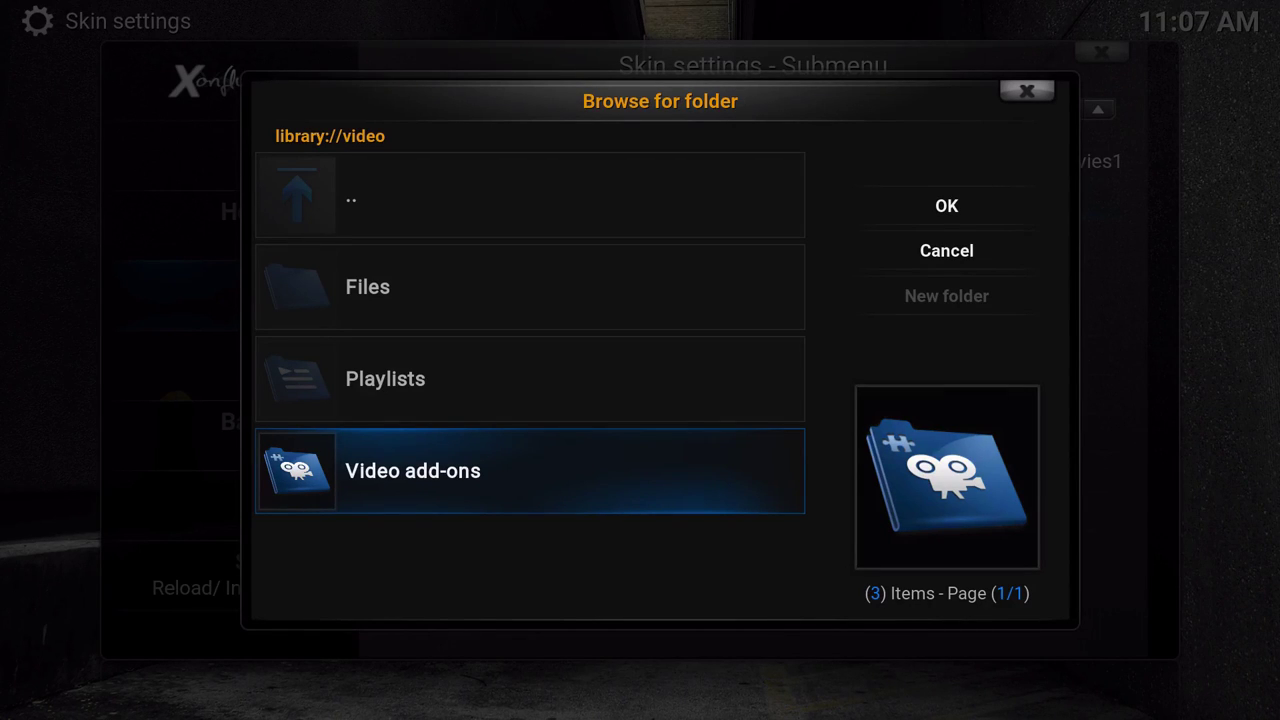
# Browse Video add-ons > Exodus to its New Movies folder.
pyautogui.press('Return')
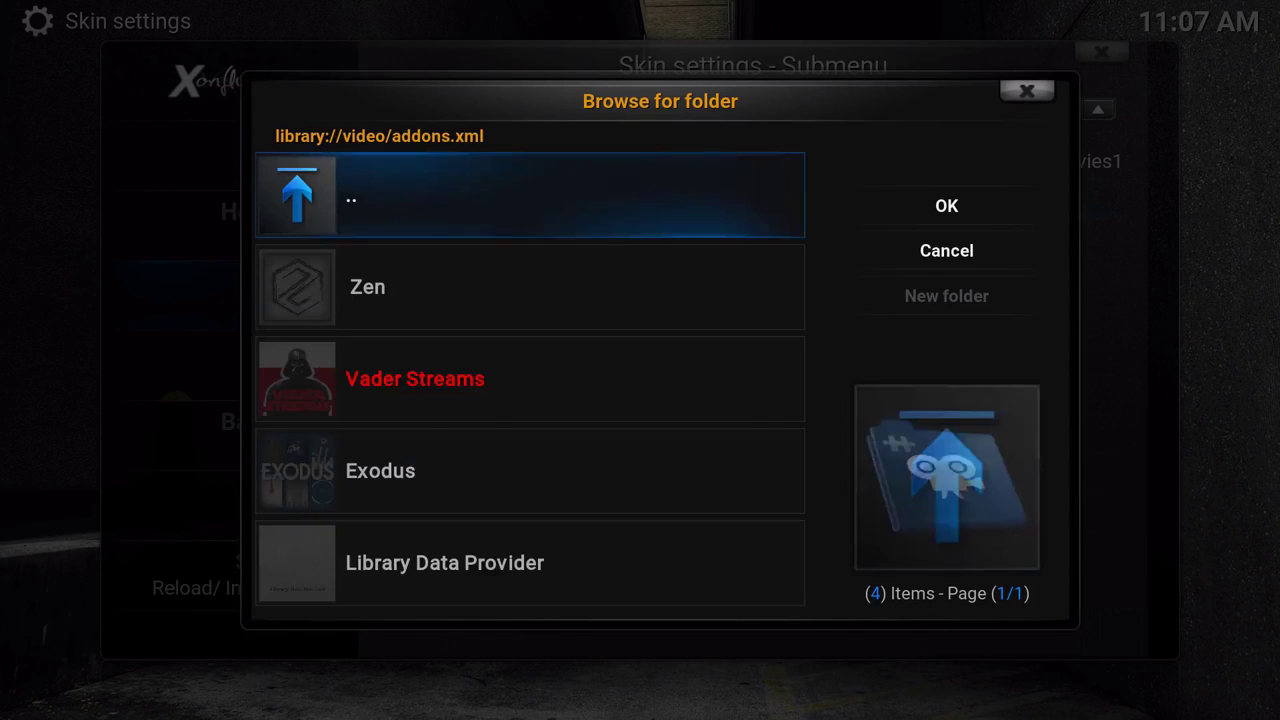
pyautogui.press('Down')
pyautogui.press('Down')
pyautogui.press('Down')
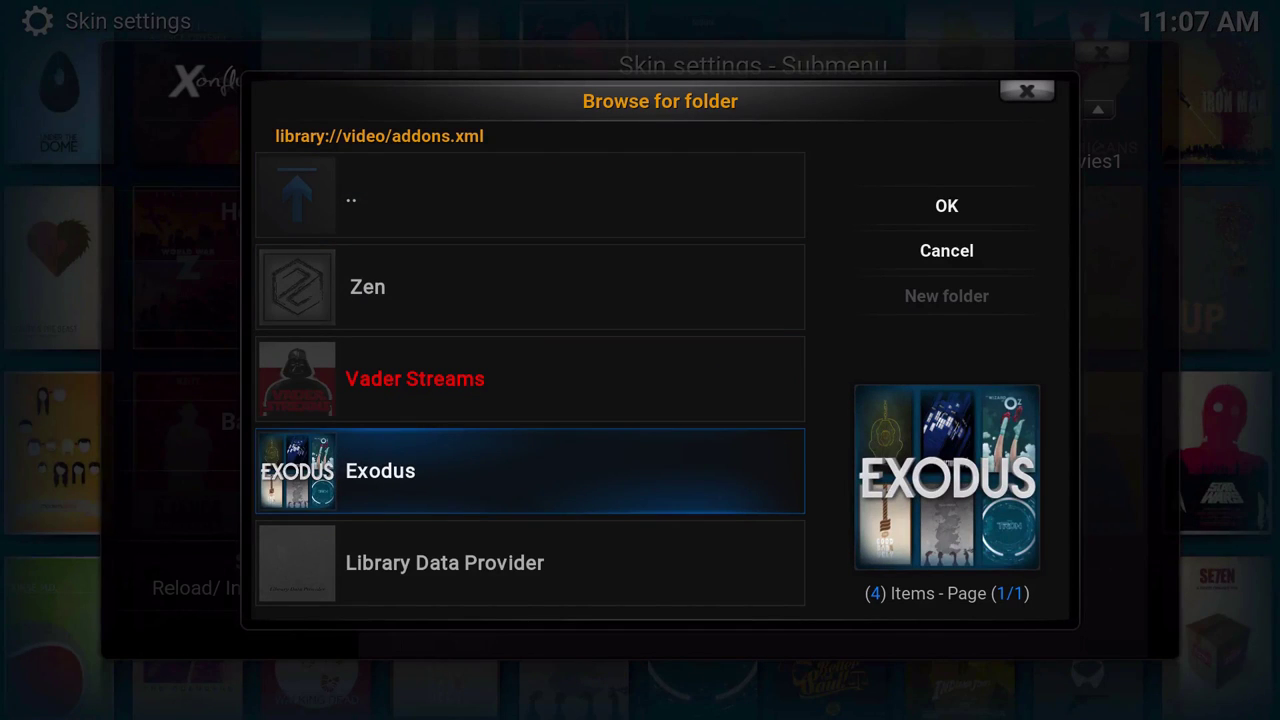
pyautogui.press('Return')
pyautogui.press('Down')
pyautogui.press('Down')
pyautogui.press('Down')
pyautogui.press('Down')
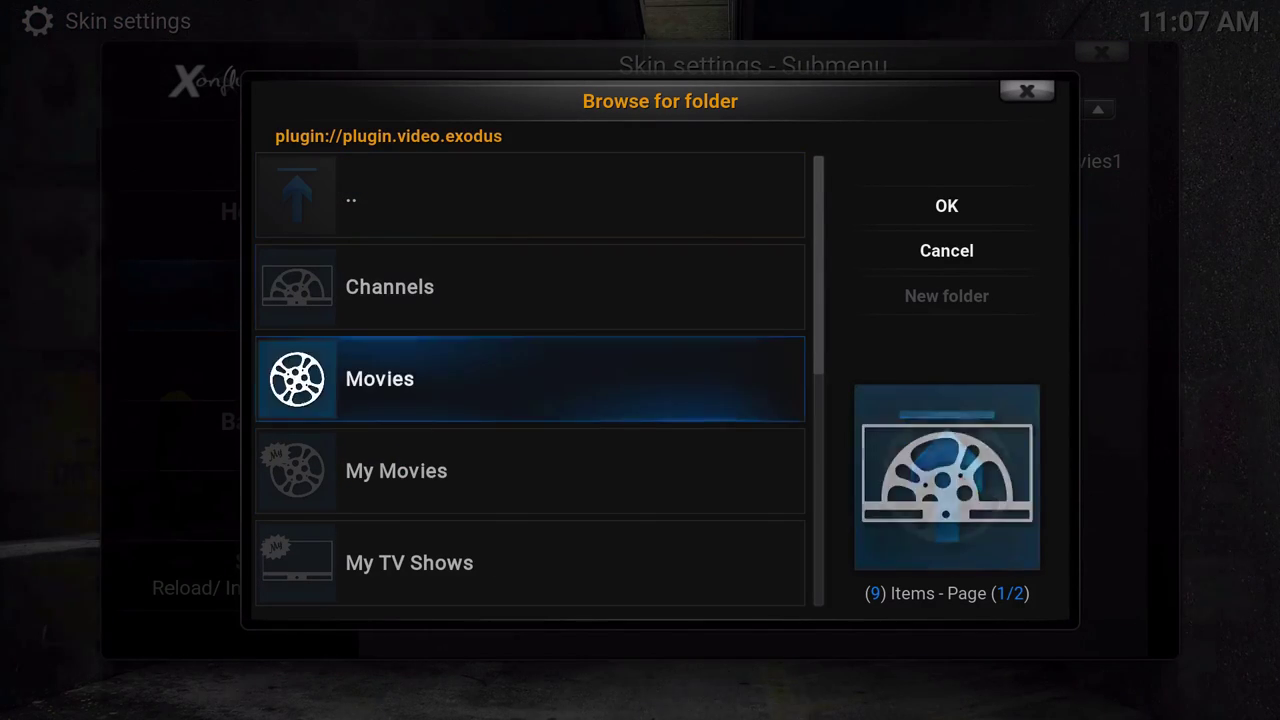
pyautogui.press('Down')
pyautogui.press('Down')
pyautogui.press('Down')
pyautogui.press('Down')
pyautogui.press('Up')
pyautogui.press('Up')
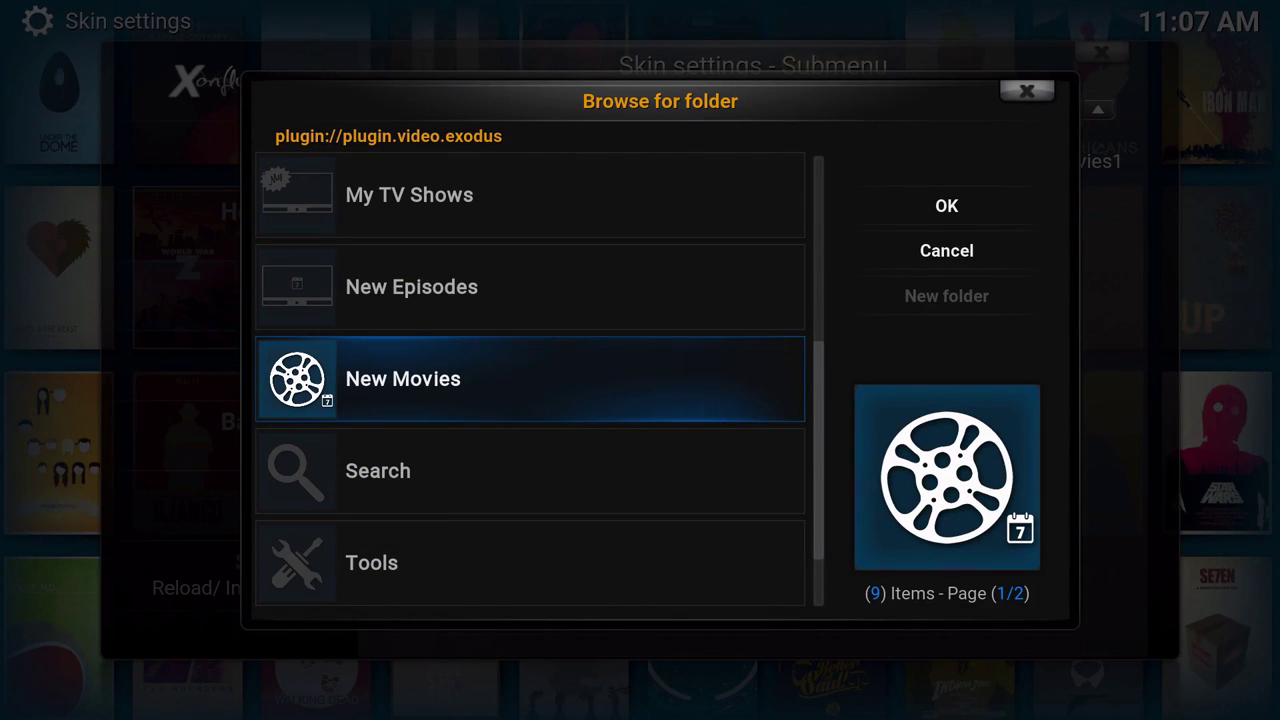
pyautogui.press('Return')
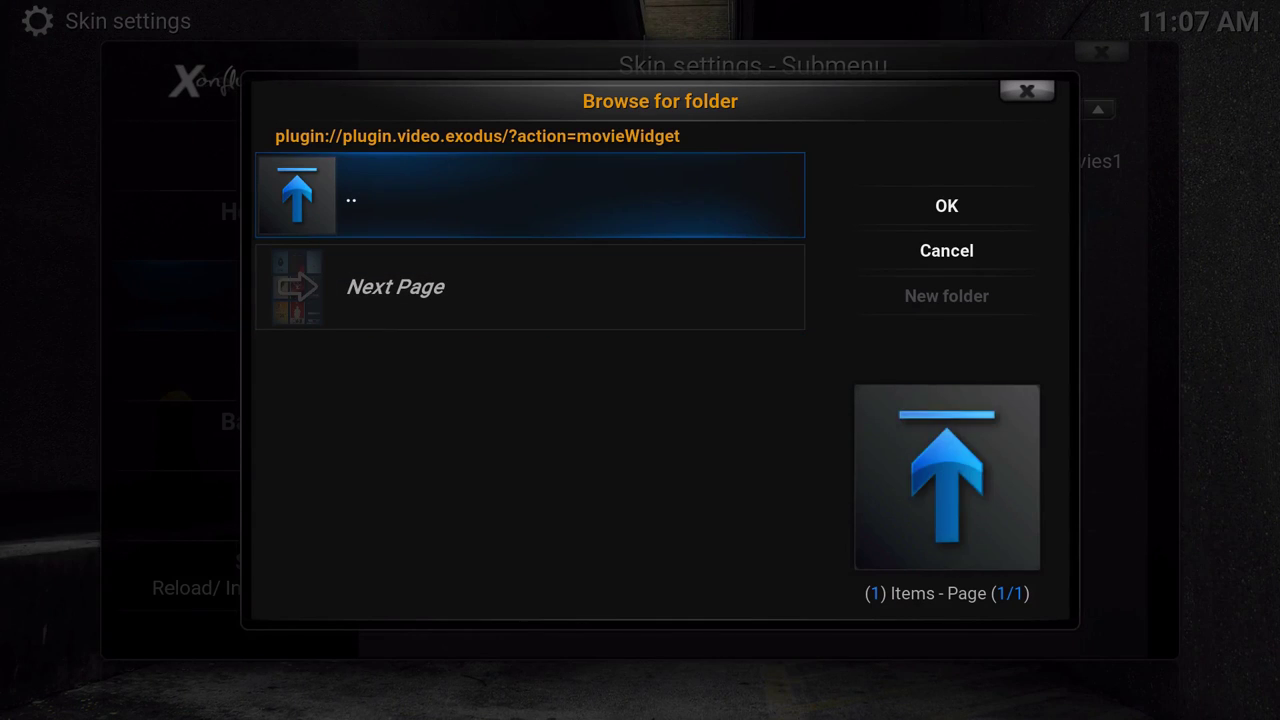
pyautogui.press('Down')
pyautogui.press('Up')
pyautogui.press('Down')
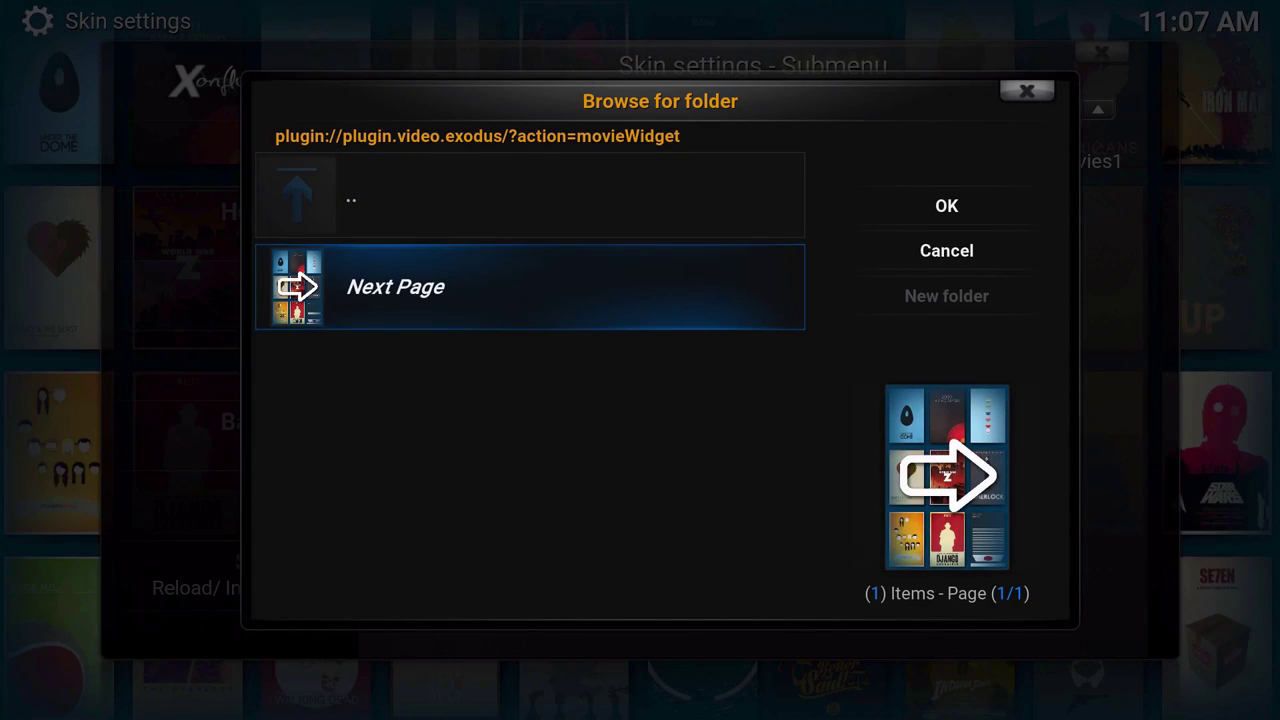
# Confirm the Exodus folder as the target and label the item New Releases.
pyautogui.press('Right')
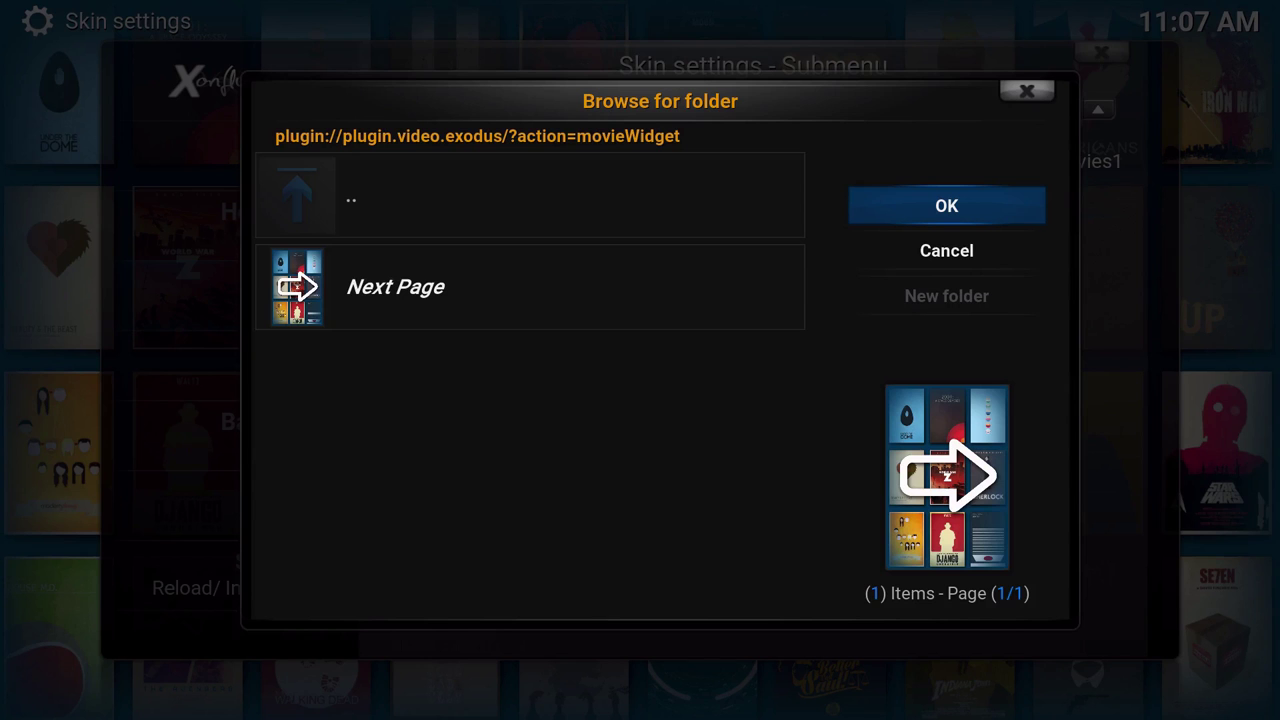
pyautogui.press('Return')
pyautogui.press('BackSpace')
pyautogui.press('BackSpace')
pyautogui.press('BackSpace')
pyautogui.press('BackSpace')
pyautogui.press('BackSpace')
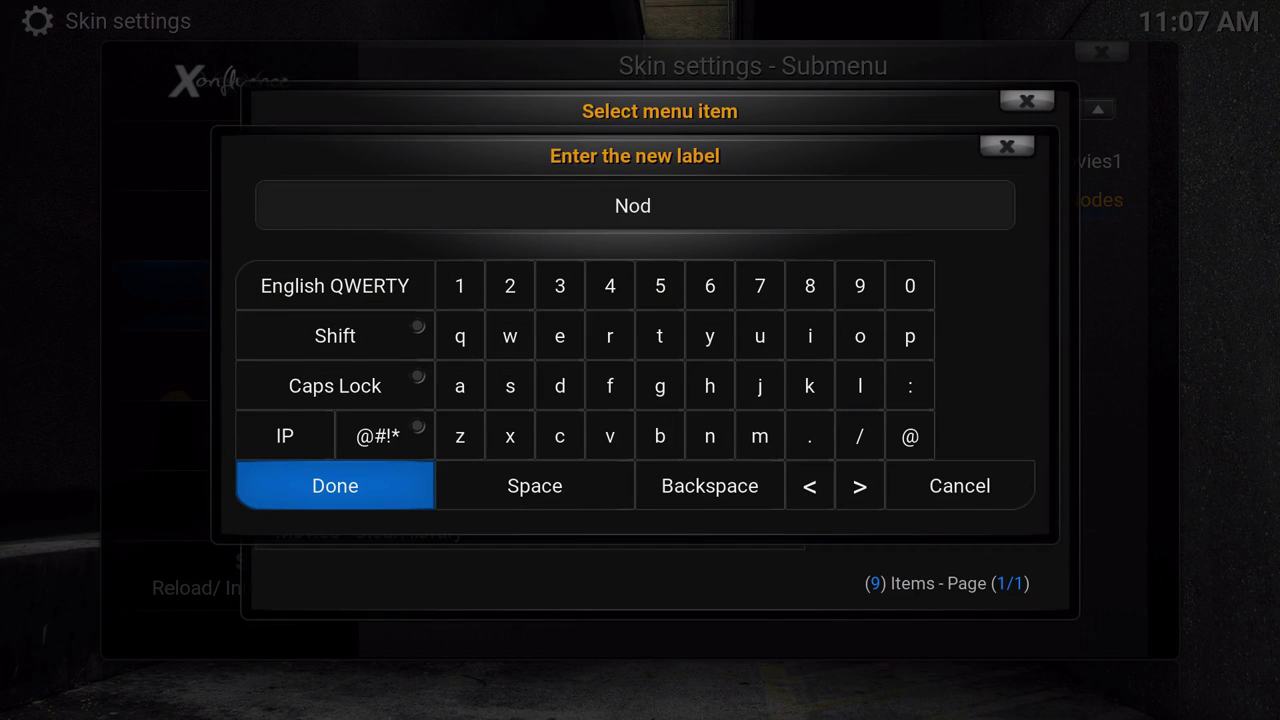
pyautogui.write('New Releases')
pyautogui.press('Return')
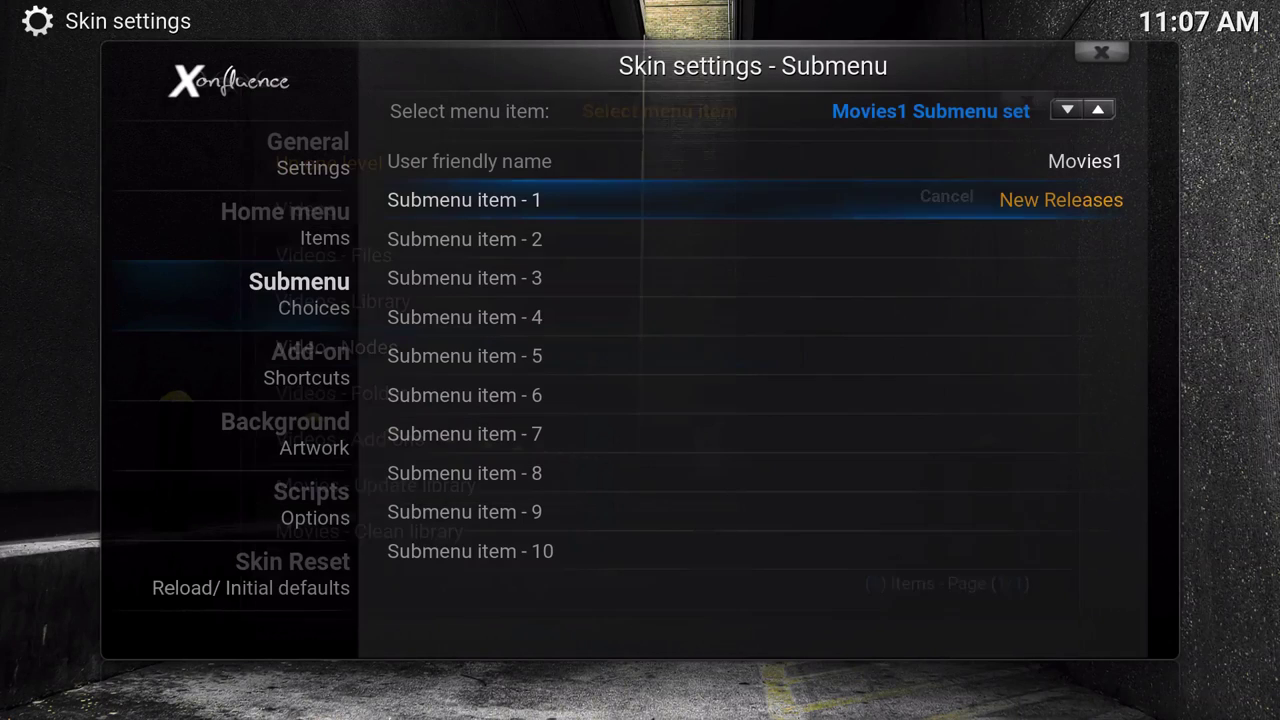
# Choose Videos Menu > Video - Nodes as Submenu item 2's target type.
pyautogui.press('Down')
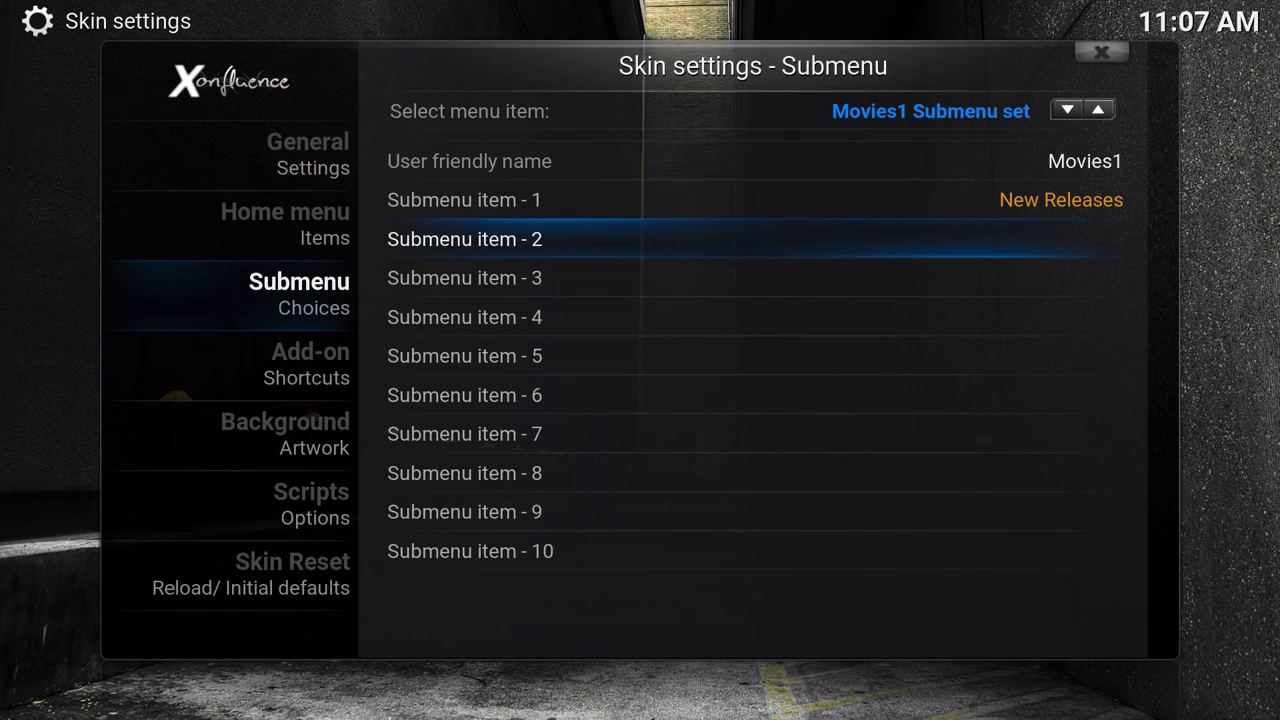
pyautogui.press('Return')
pyautogui.press('Down')
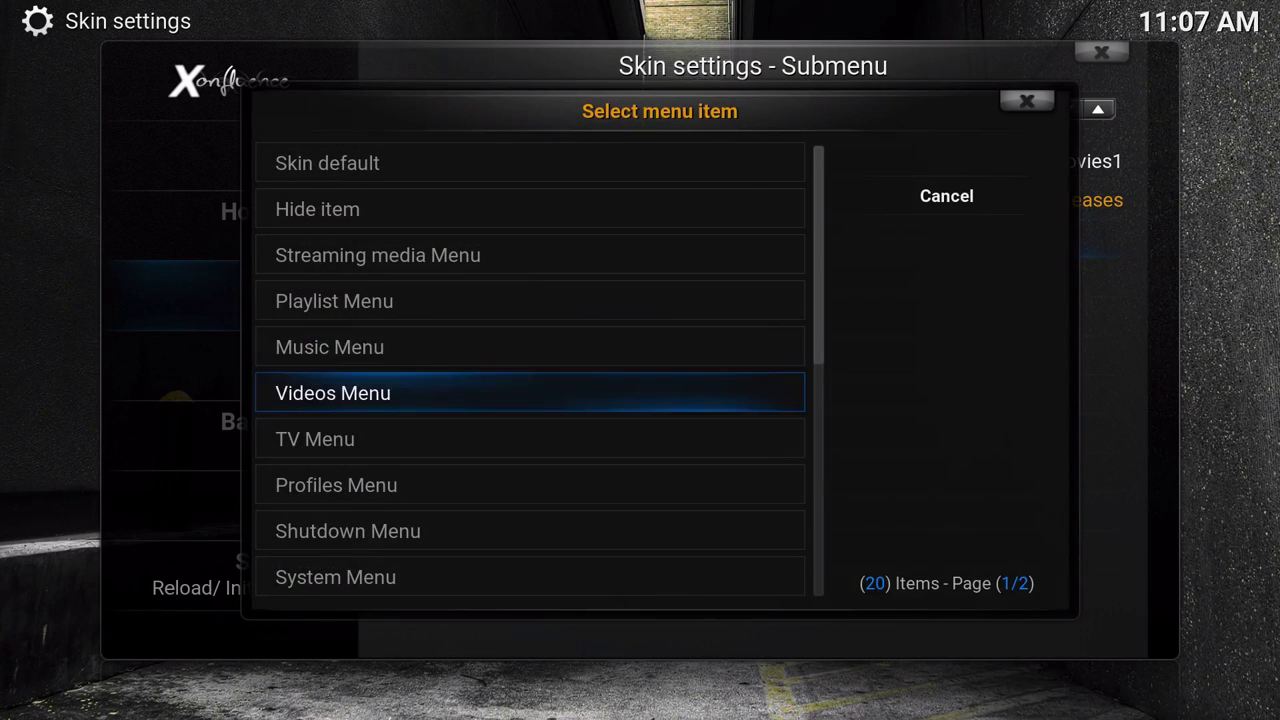
pyautogui.press('Return')
pyautogui.press('Up')
pyautogui.press('Return')
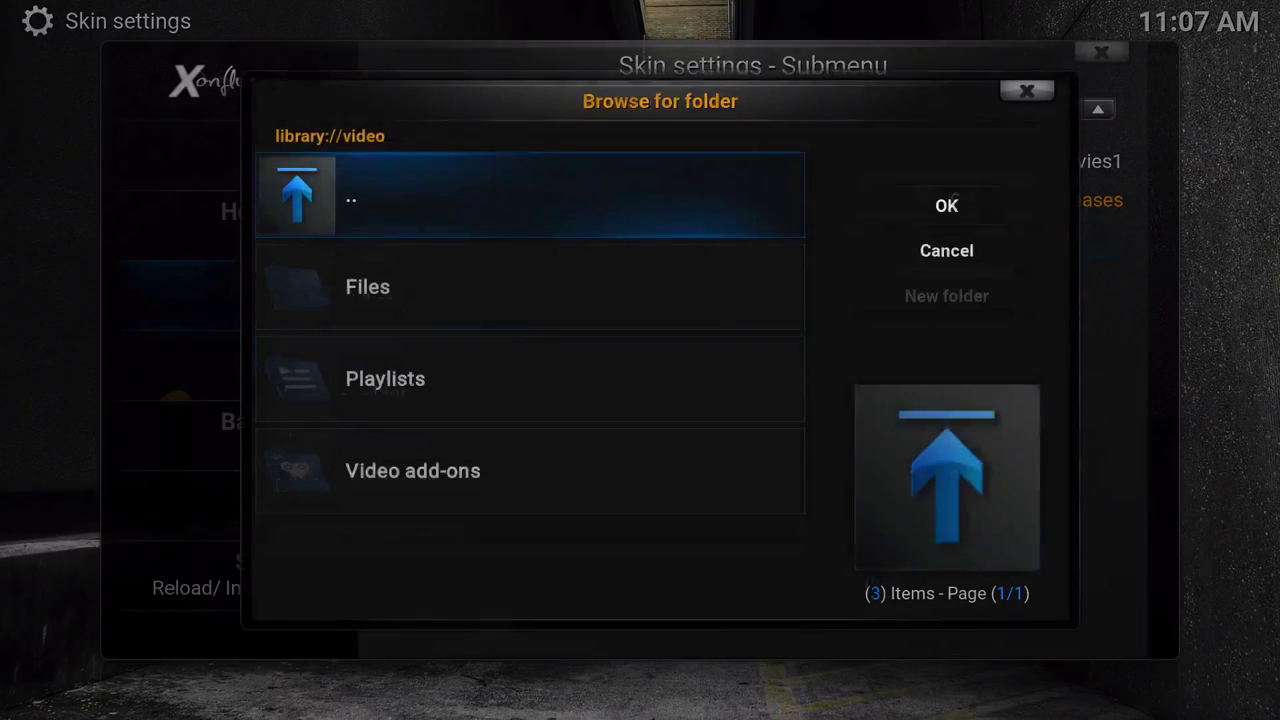
# Browse Video add-ons > Zen to its Channels folder.
pyautogui.press('Down')
pyautogui.press('Down')
pyautogui.press('Down')
pyautogui.press('Return')
pyautogui.press('Down')
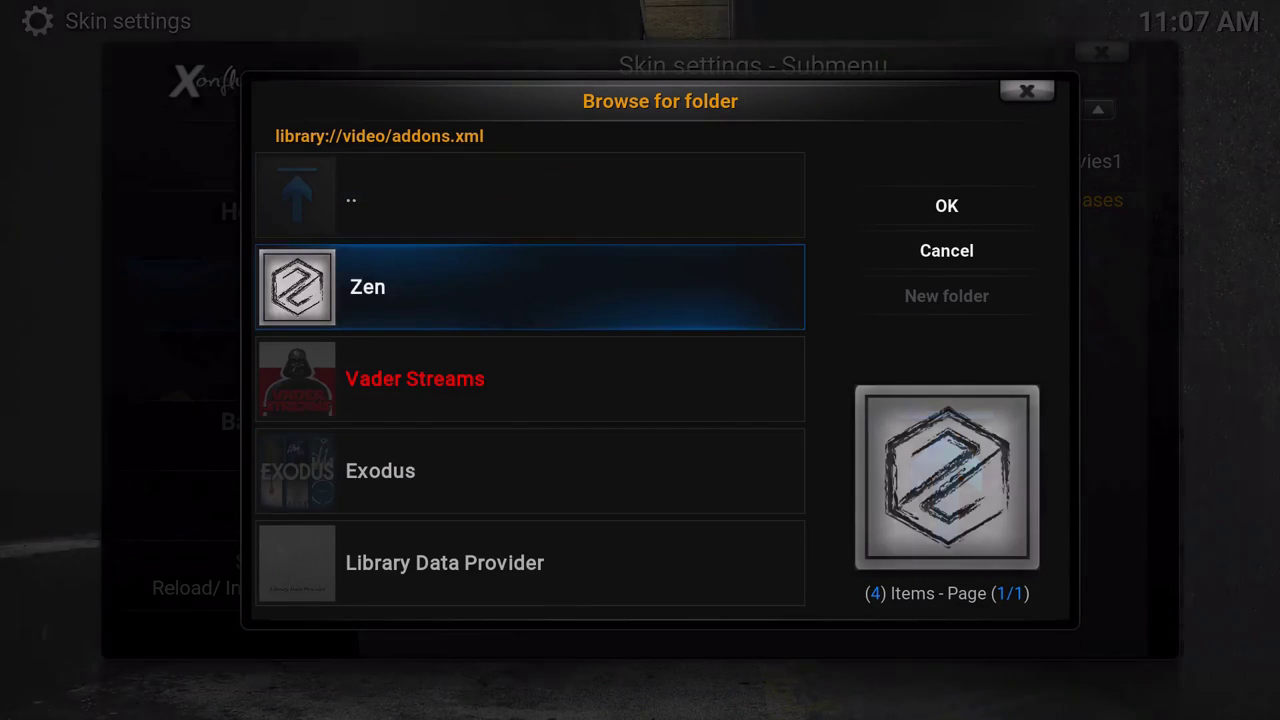
pyautogui.press('Return')
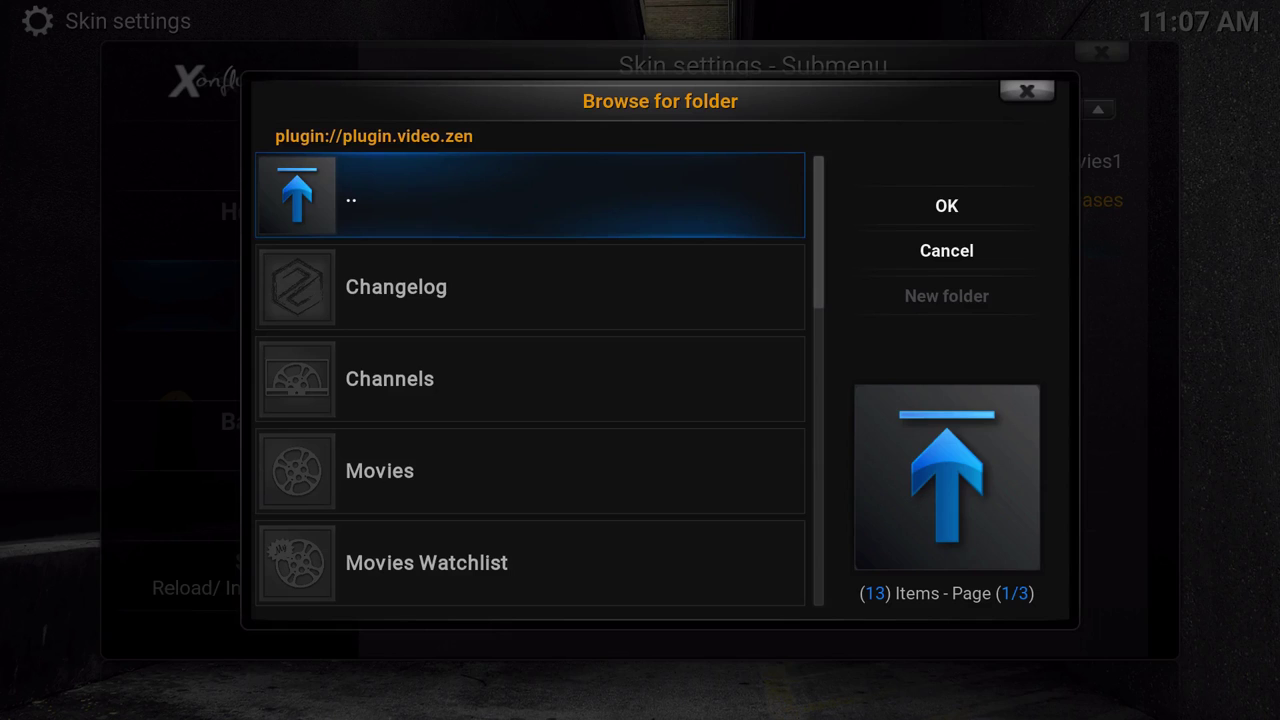
pyautogui.press('Down')
pyautogui.press('Down')
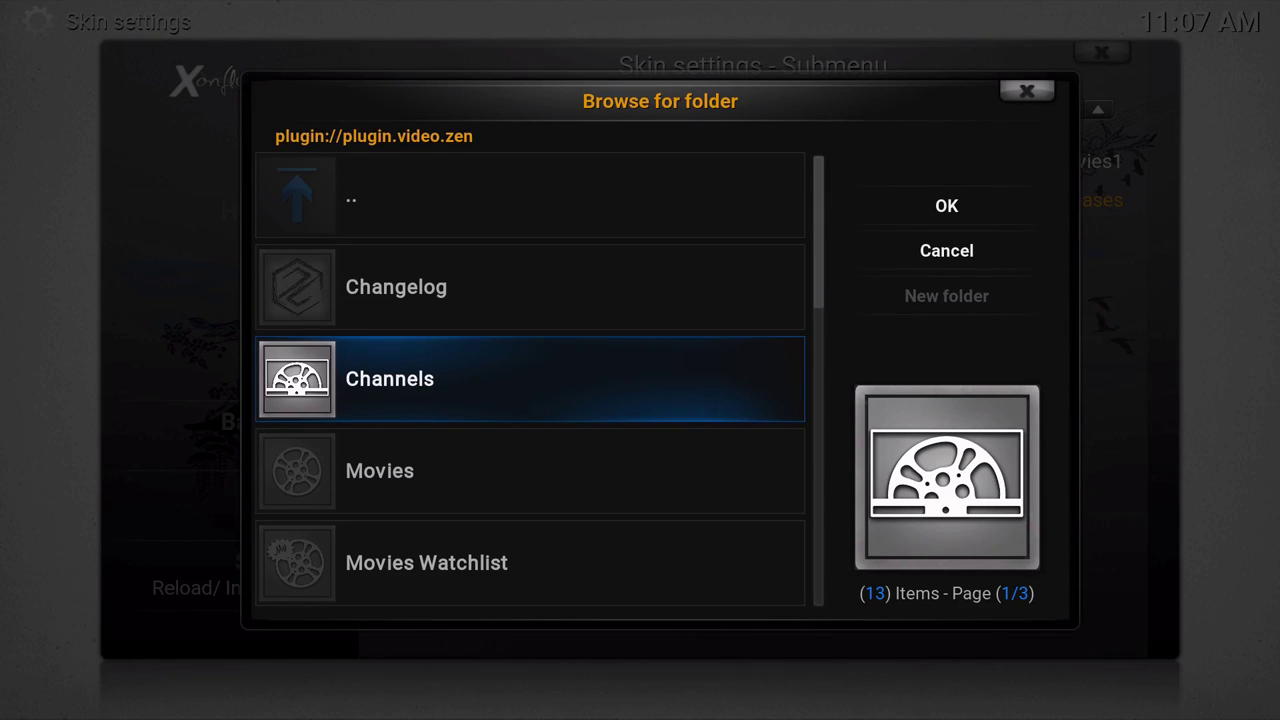
pyautogui.press('Return')
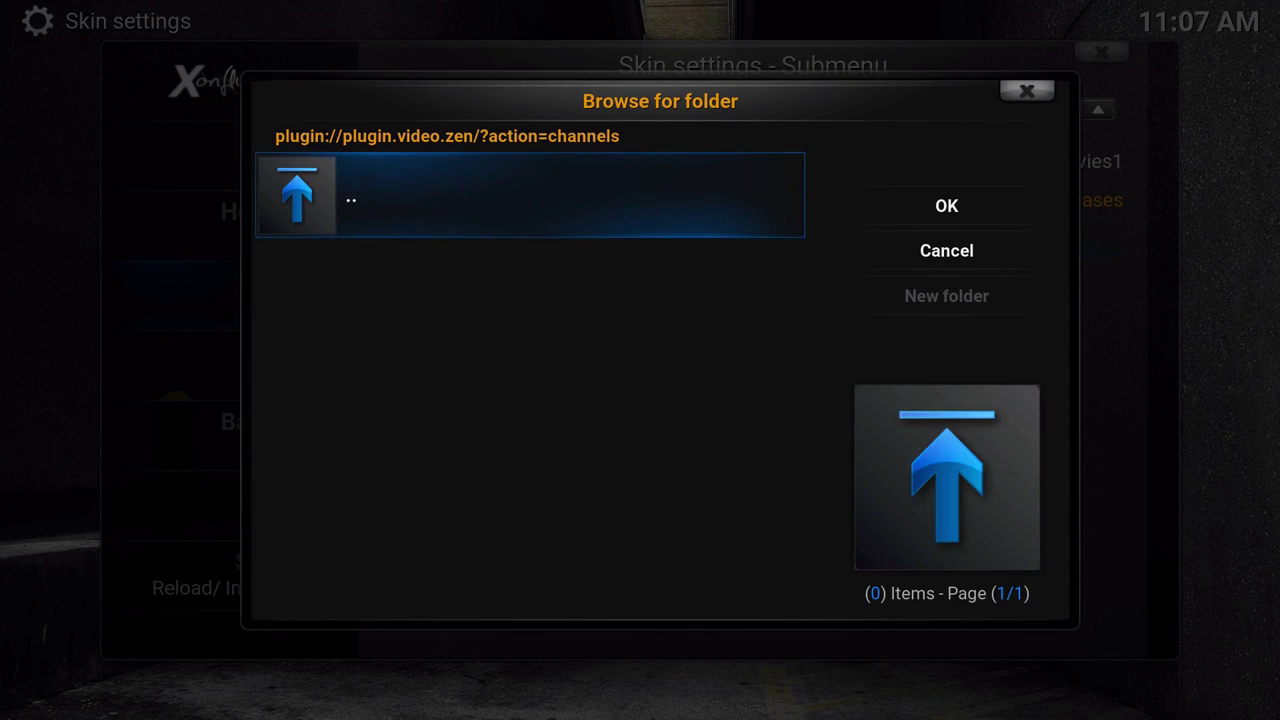
# Confirm Zen's Channels folder as the target and label the item Random.
pyautogui.press('Right')
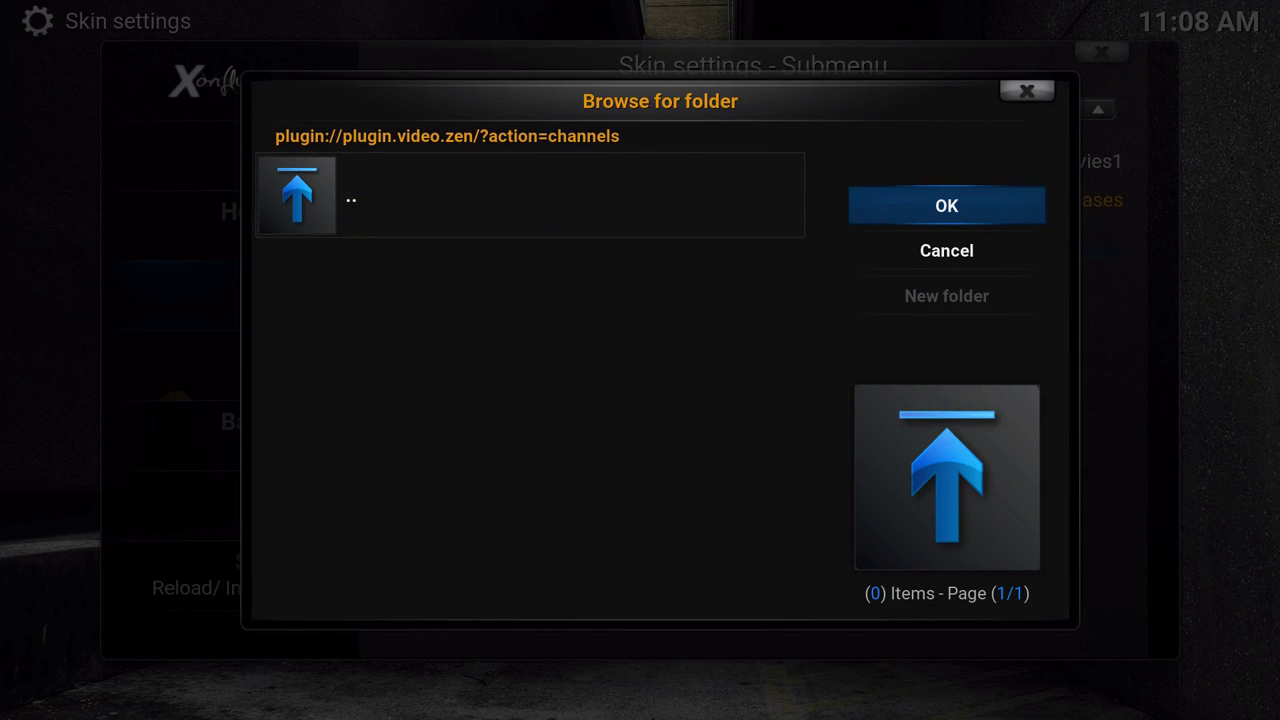
pyautogui.press('Return')
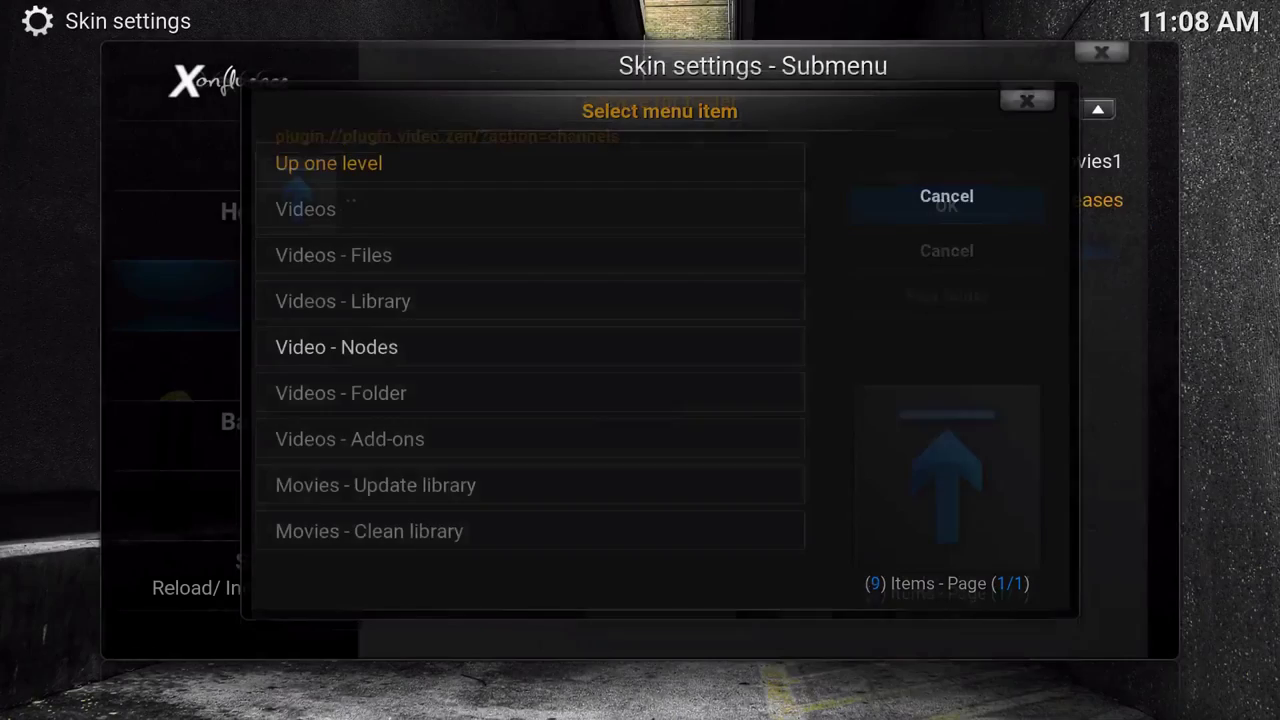
pyautogui.press('BackSpace')
pyautogui.press('BackSpace')
pyautogui.press('BackSpace')
pyautogui.press('BackSpace')
pyautogui.press('BackSpace')
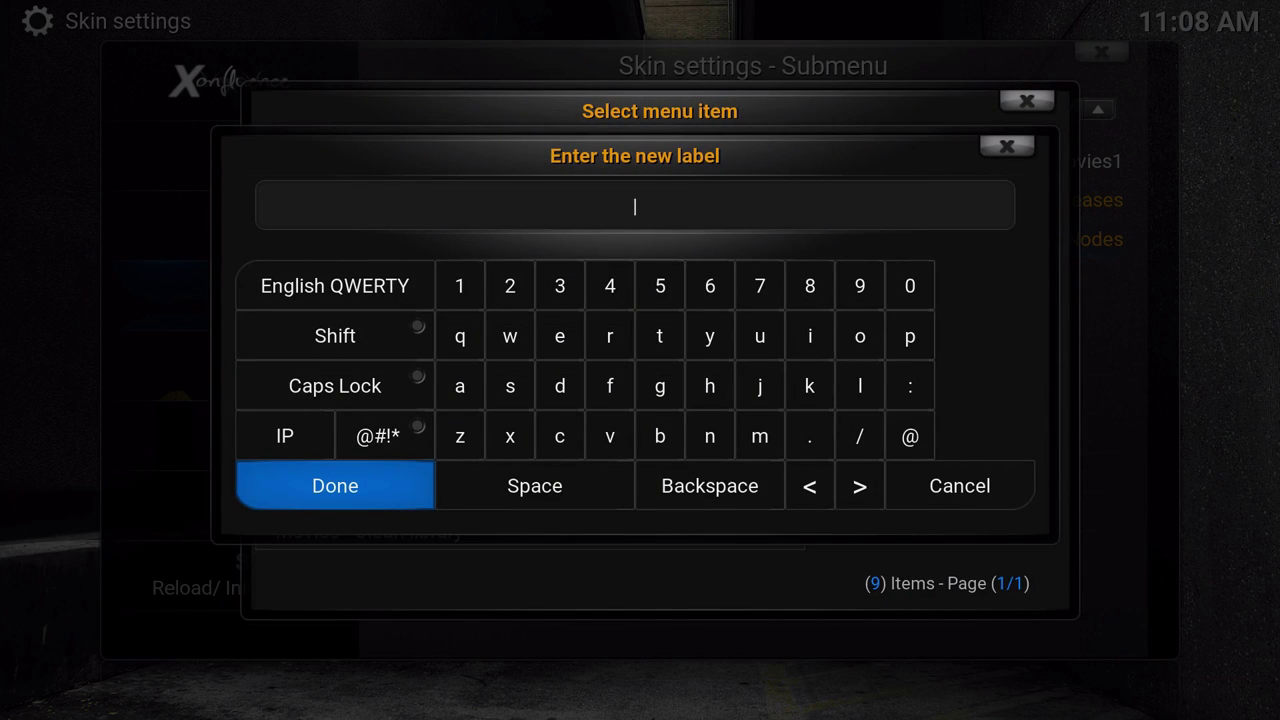
pyautogui.write('Random')
pyautogui.press('Return')
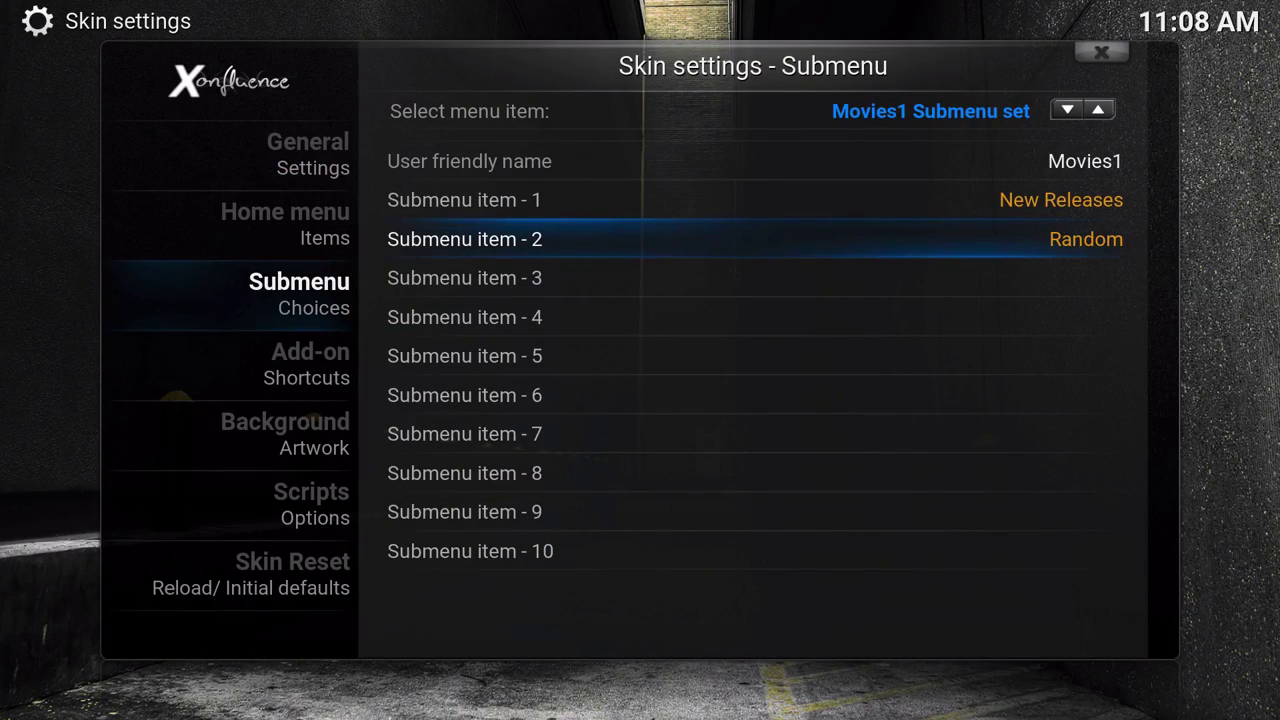
# Return to the home screen and reopen Skin Settings from System.
pyautogui.press('Escape')
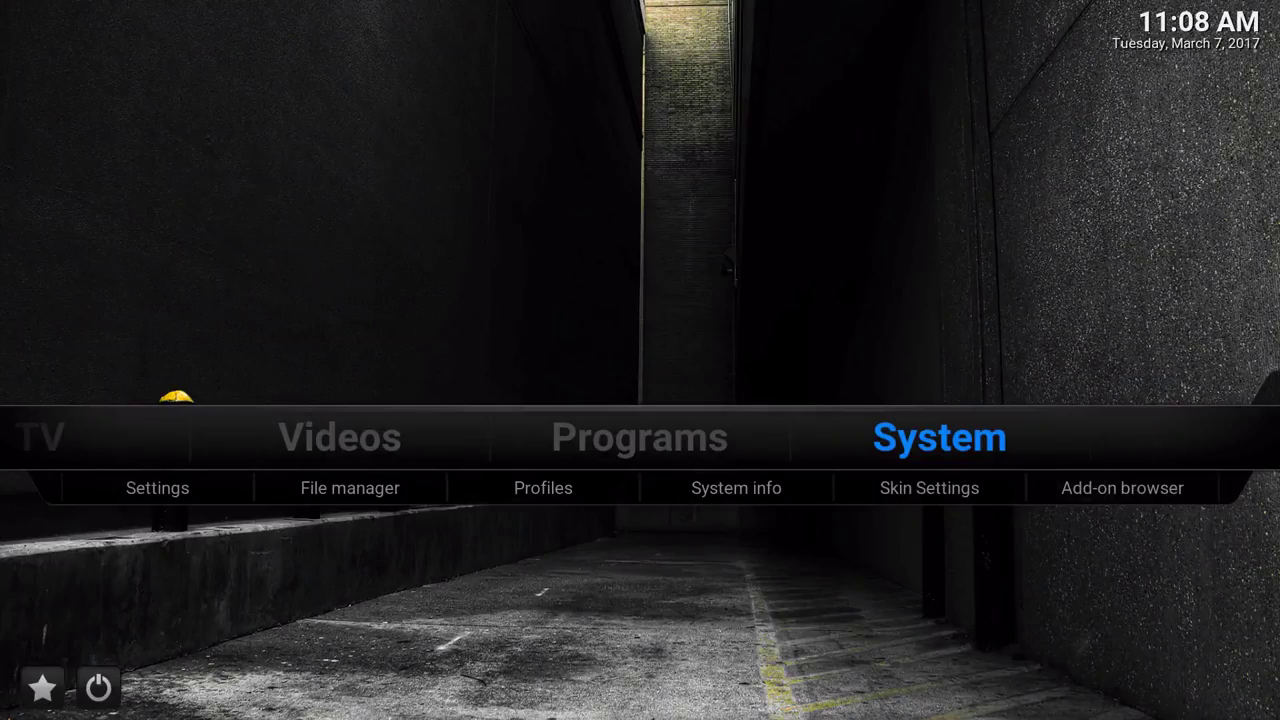
pyautogui.press('Left')
pyautogui.press('Left')
pyautogui.press('Left')
pyautogui.press('Left')
pyautogui.press('Left')
pyautogui.press('Down')
pyautogui.press('Up')
pyautogui.press('Right')
pyautogui.press('Right')
pyautogui.press('Right')
pyautogui.press('Right')
pyautogui.press('Right')
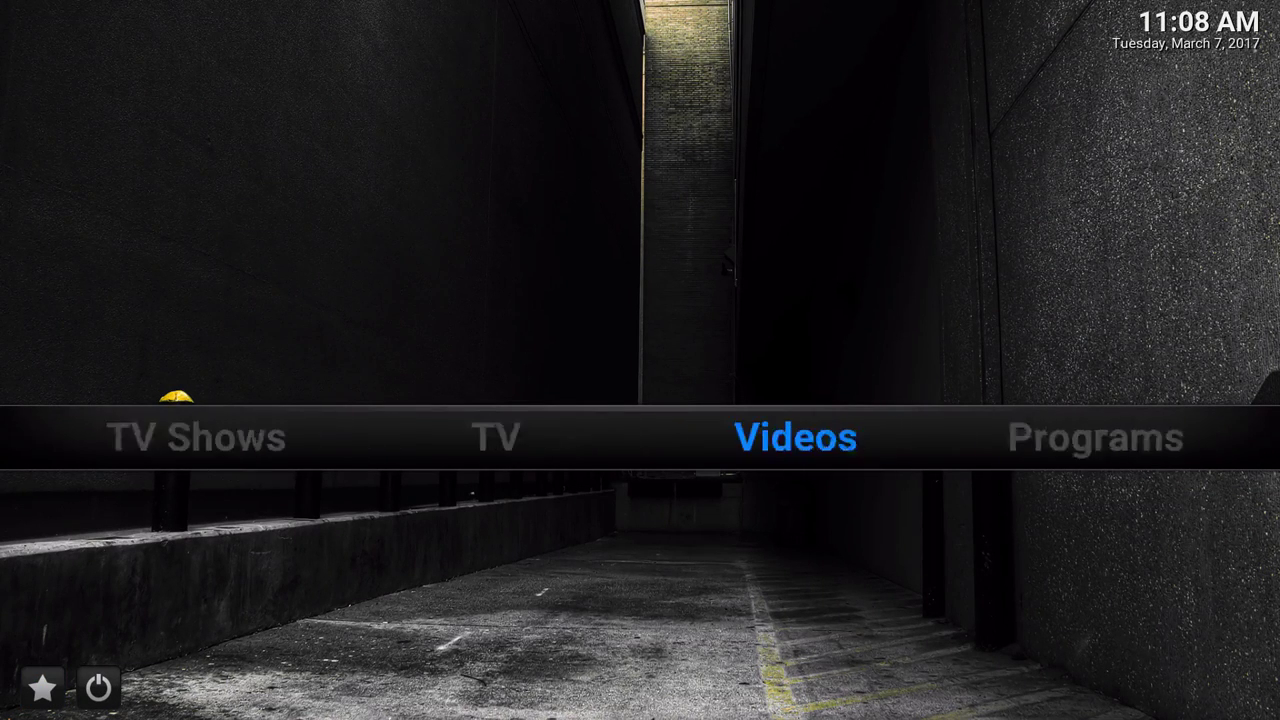
pyautogui.press('Down')
pyautogui.press('Return')
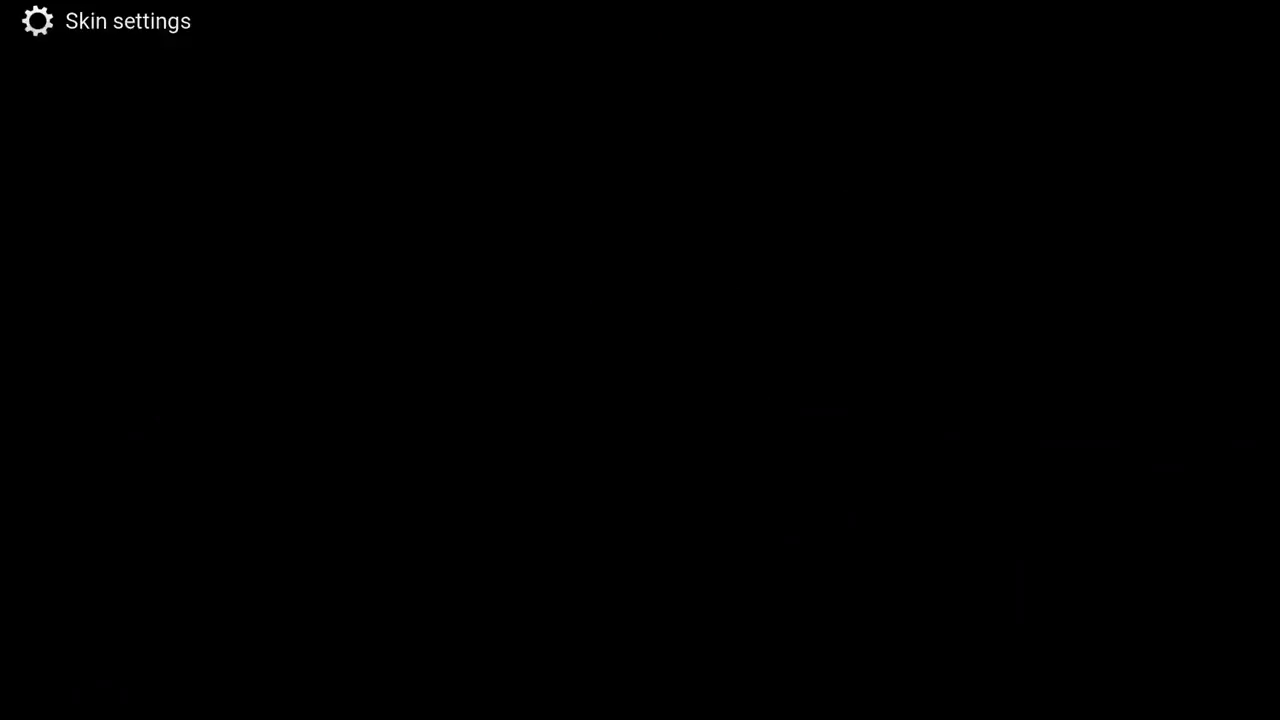
# Set home menu item 1's submenu set to Movies1, then exit skin settings.
pyautogui.press('Up')
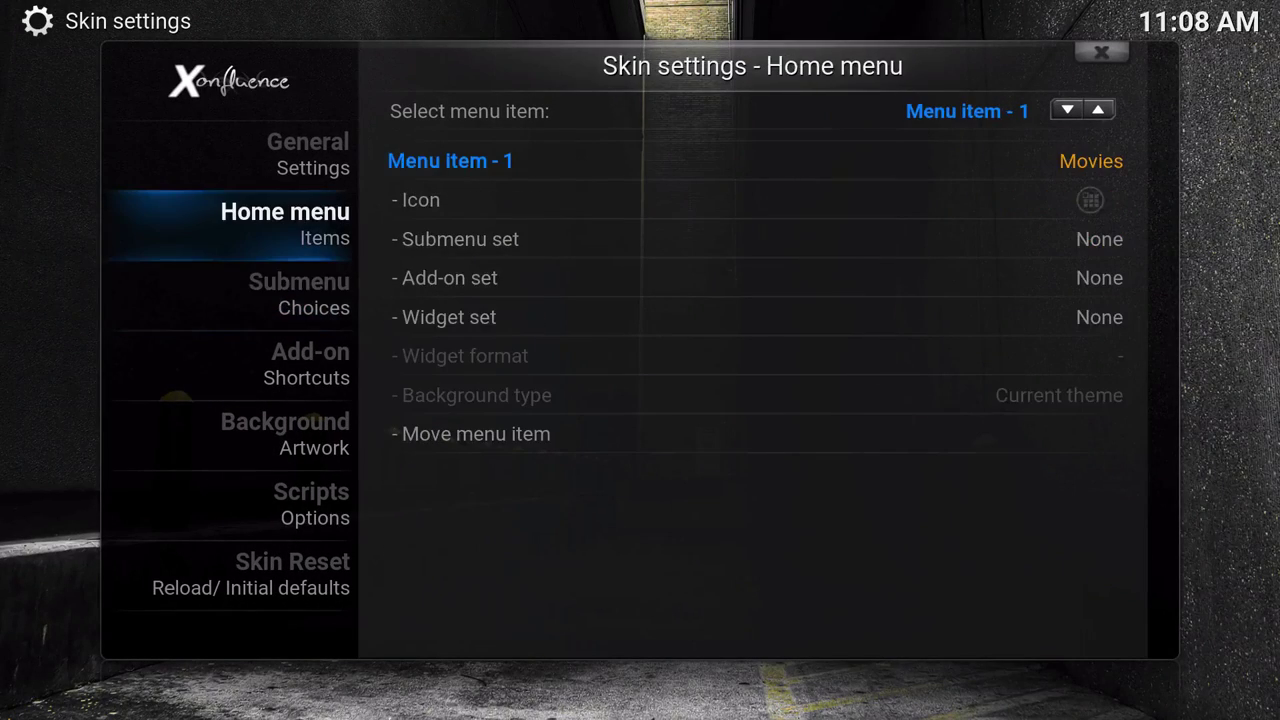
pyautogui.press('Right')
pyautogui.press('Down')
pyautogui.press('Down')
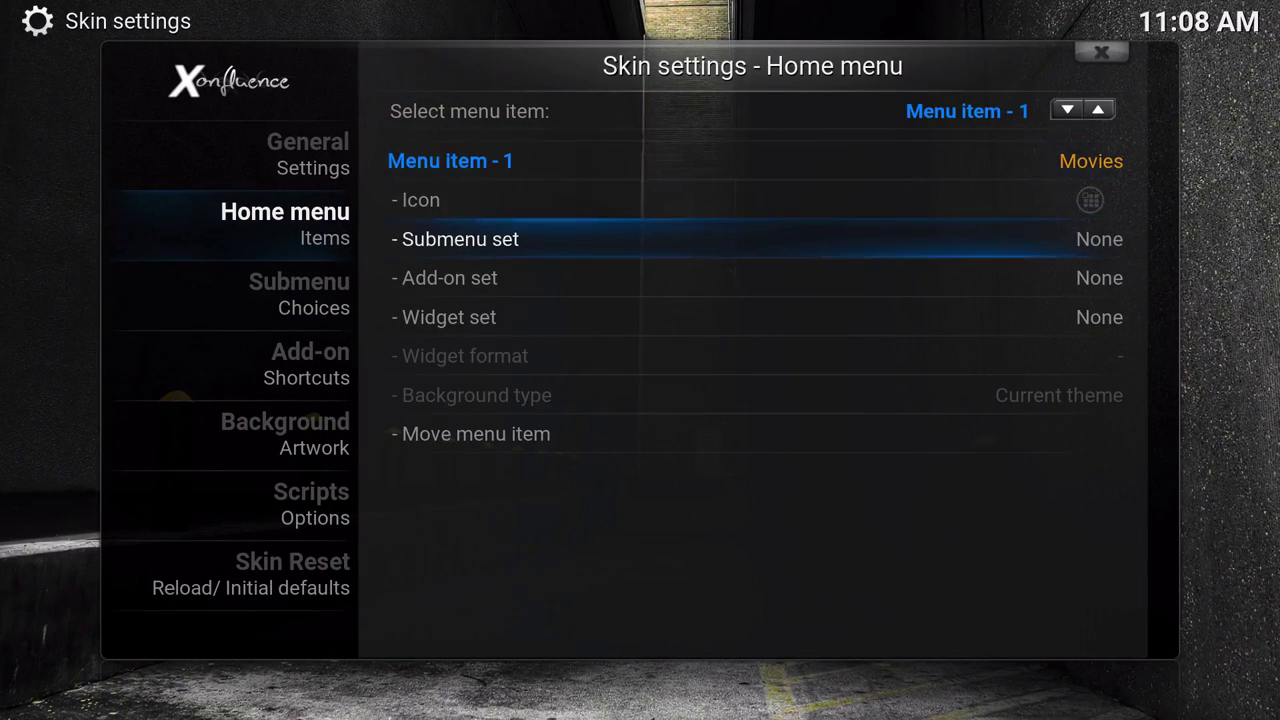
pyautogui.press('Return')
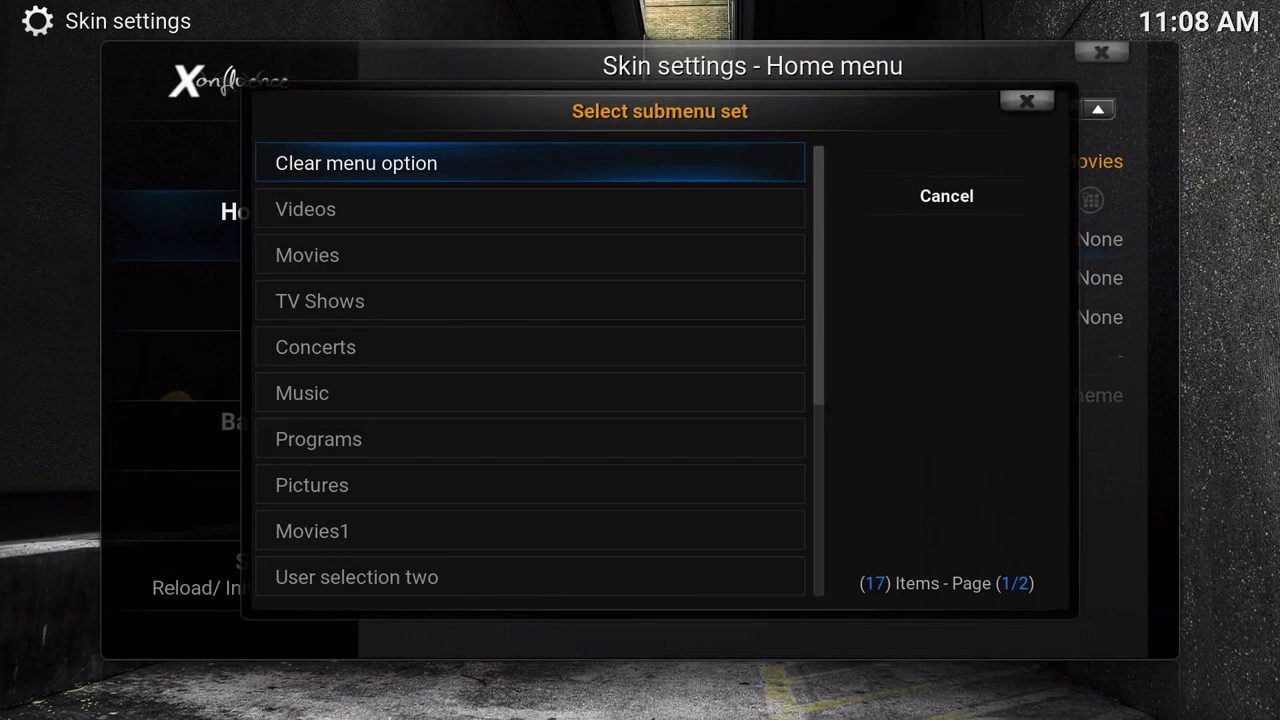
pyautogui.press('Down')
pyautogui.press('Down')
pyautogui.press('Down')
pyautogui.press('Down')
pyautogui.press('Down')
pyautogui.press('Down')
pyautogui.press('Down')
pyautogui.press('Down')
pyautogui.press('Down')
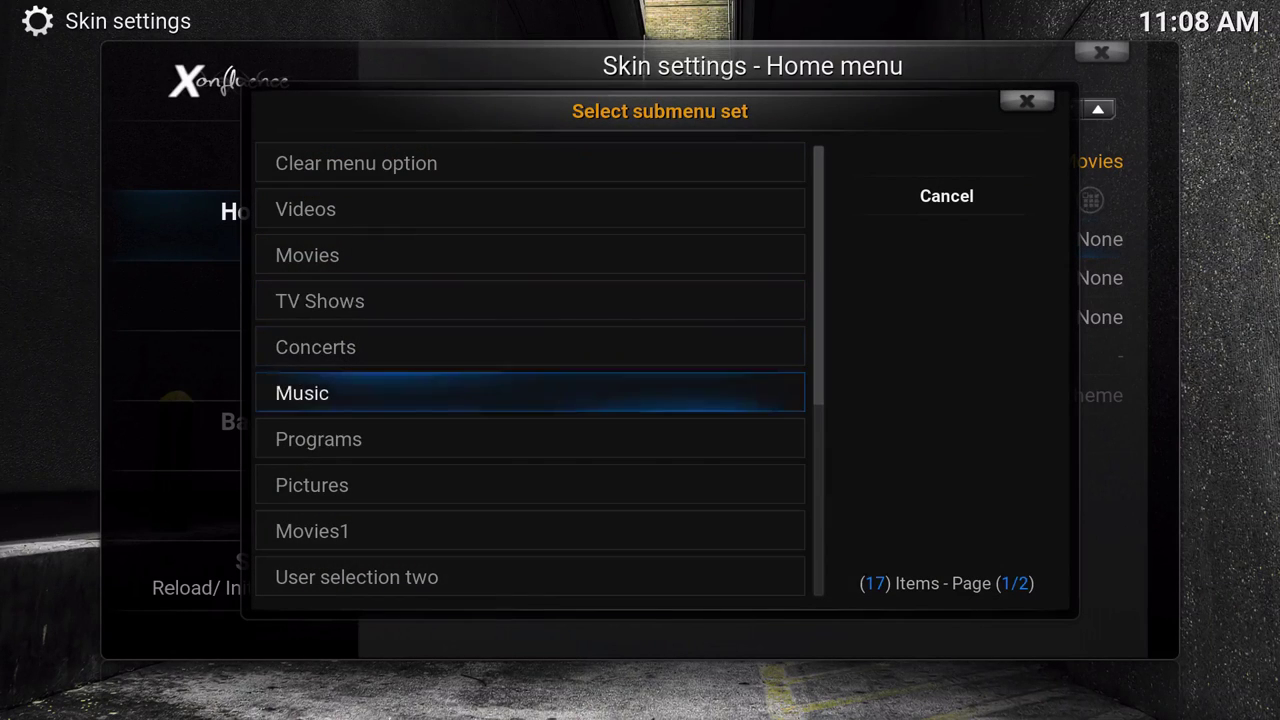
pyautogui.press('Up')
pyautogui.press('Return')
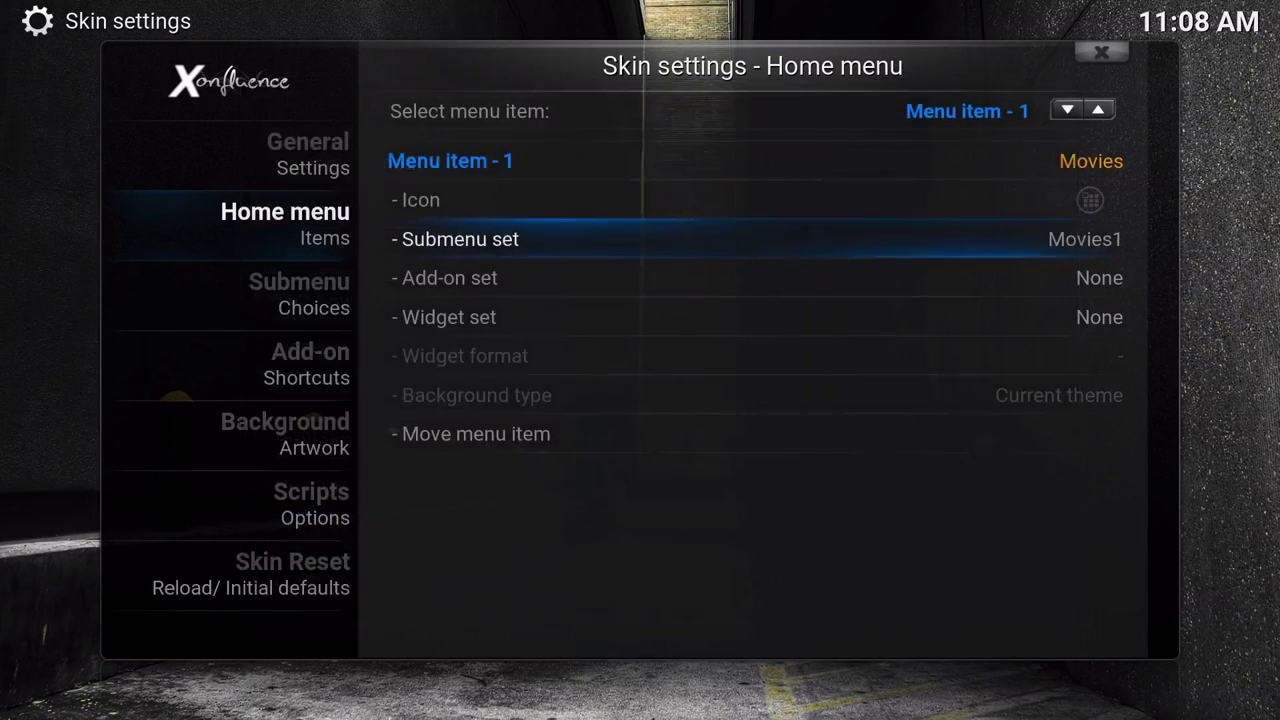
pyautogui.press('Escape')
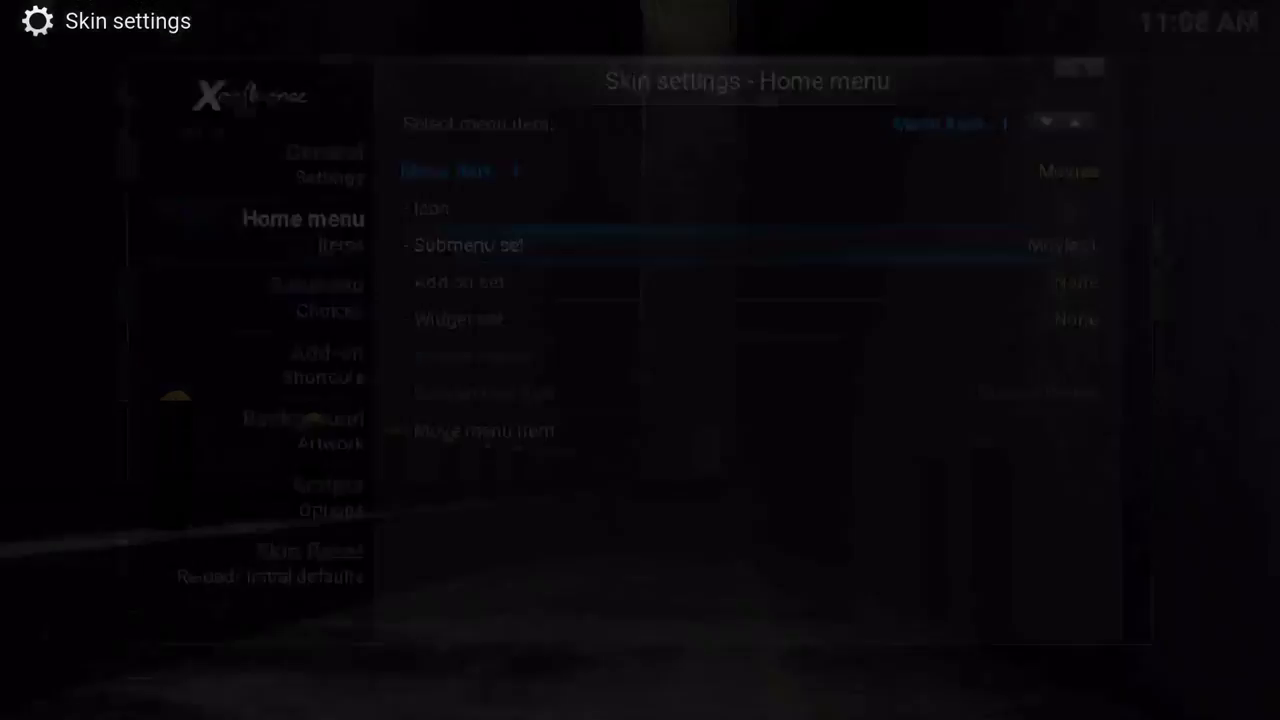
# Open New Releases from the Movies submenu to test the link.
pyautogui.press('Down')
pyautogui.press('Right')
pyautogui.press('Left')
pyautogui.press('Up')
pyautogui.press('Down')
pyautogui.press('Right')
pyautogui.press('Left')
pyautogui.press('Return')
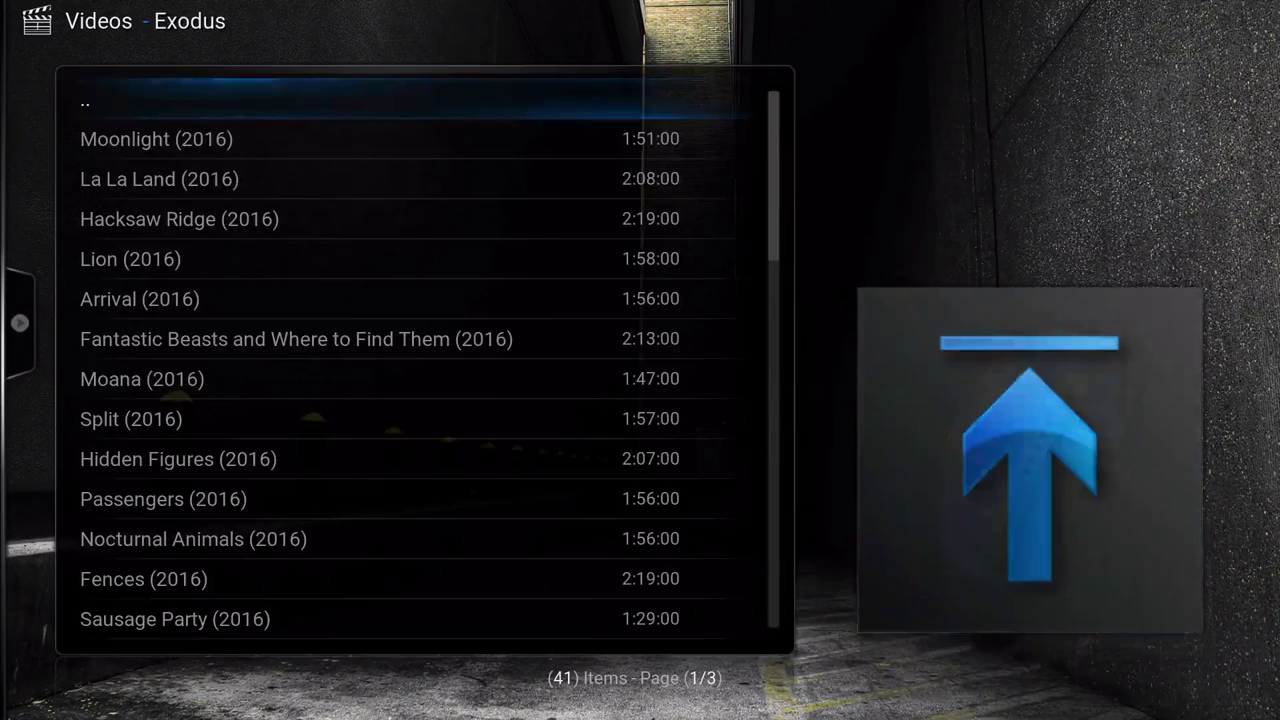
# Show the Exodus movie list as a poster grid, browse it, and go back.
pyautogui.press('Left')
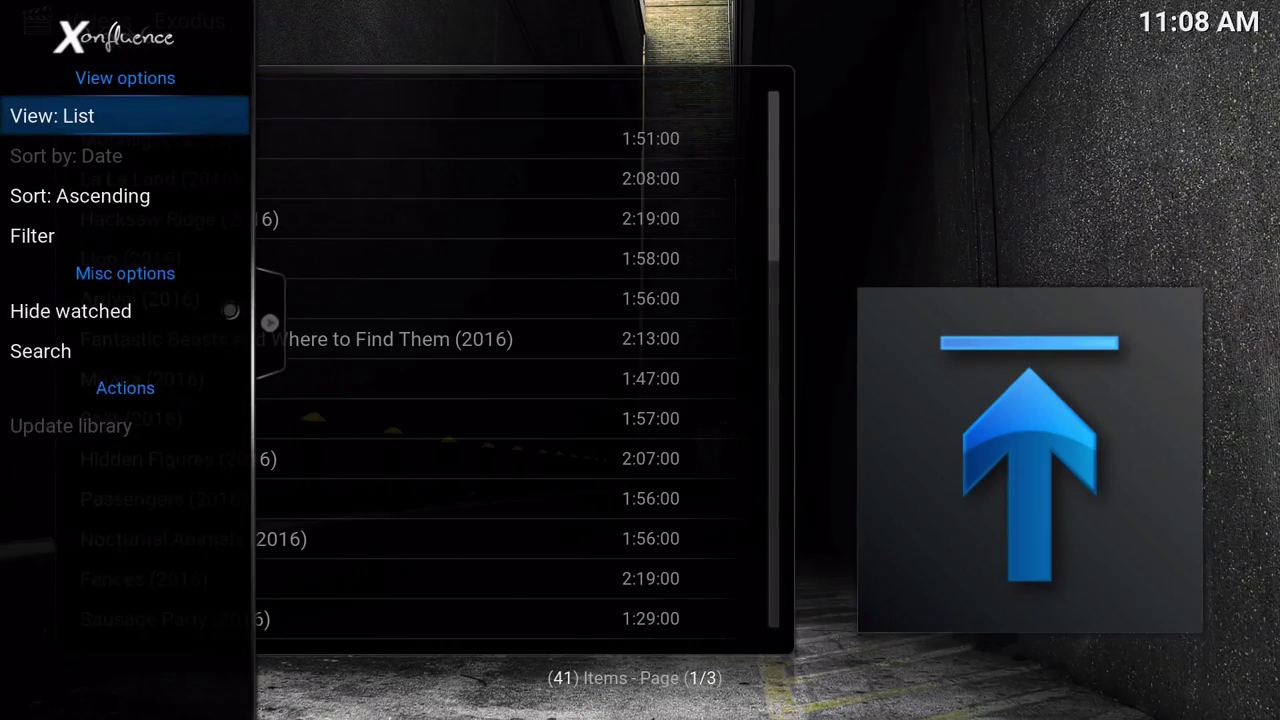
pyautogui.press('Return')
pyautogui.press('Return')
pyautogui.press('Right')
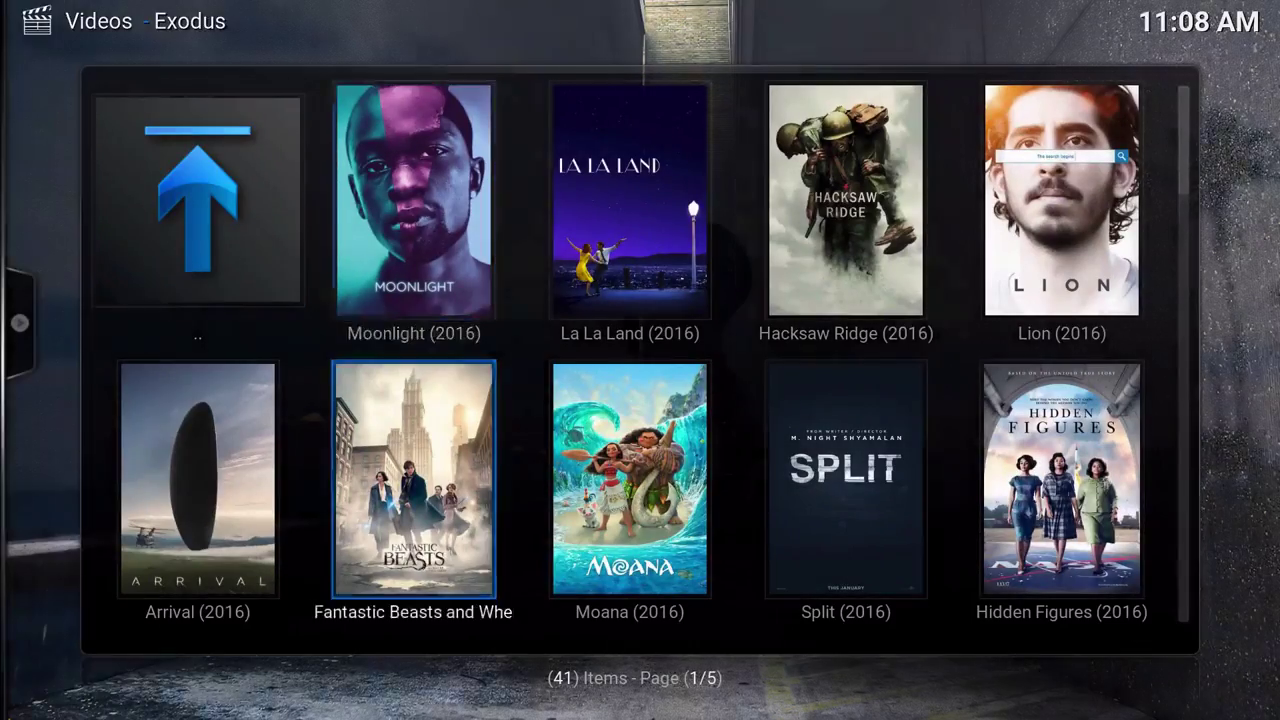
pyautogui.press('Down')
pyautogui.press('Down')
pyautogui.press('Down')
pyautogui.press('Up')
pyautogui.press('Up')
pyautogui.press('Up')
pyautogui.press('Up')
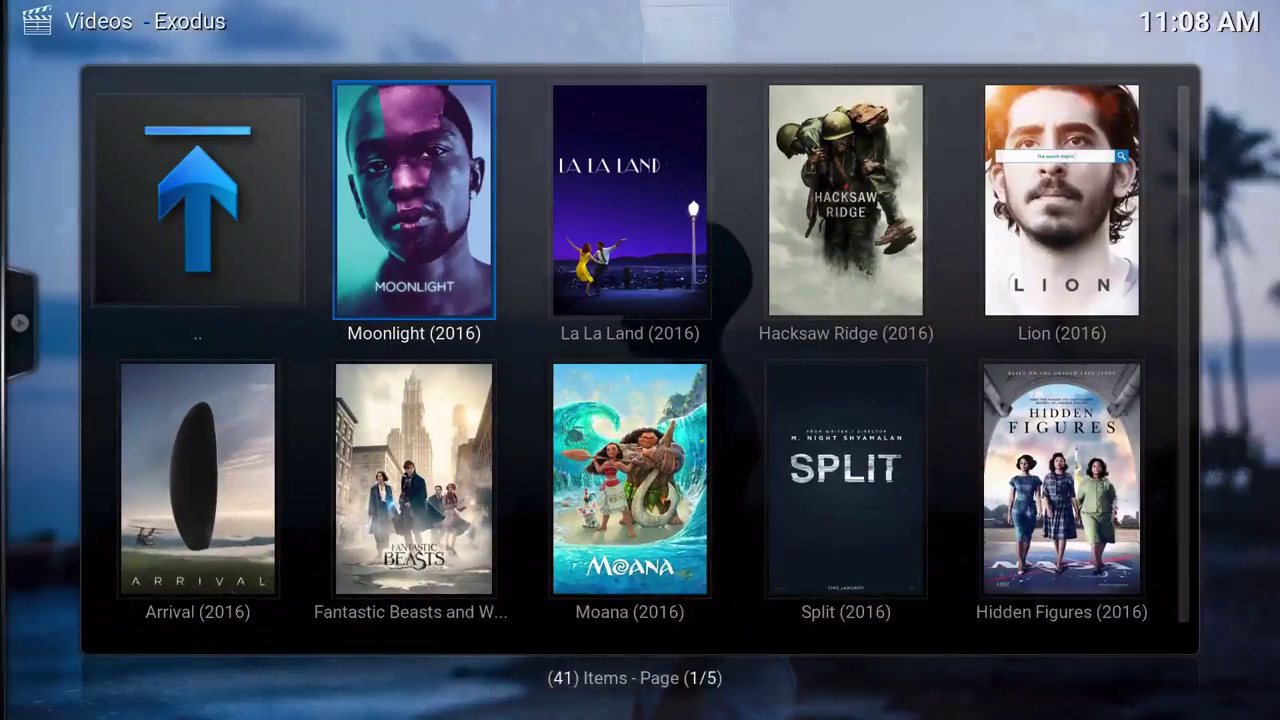
pyautogui.press('BackSpace')
pyautogui.press('BackSpace')
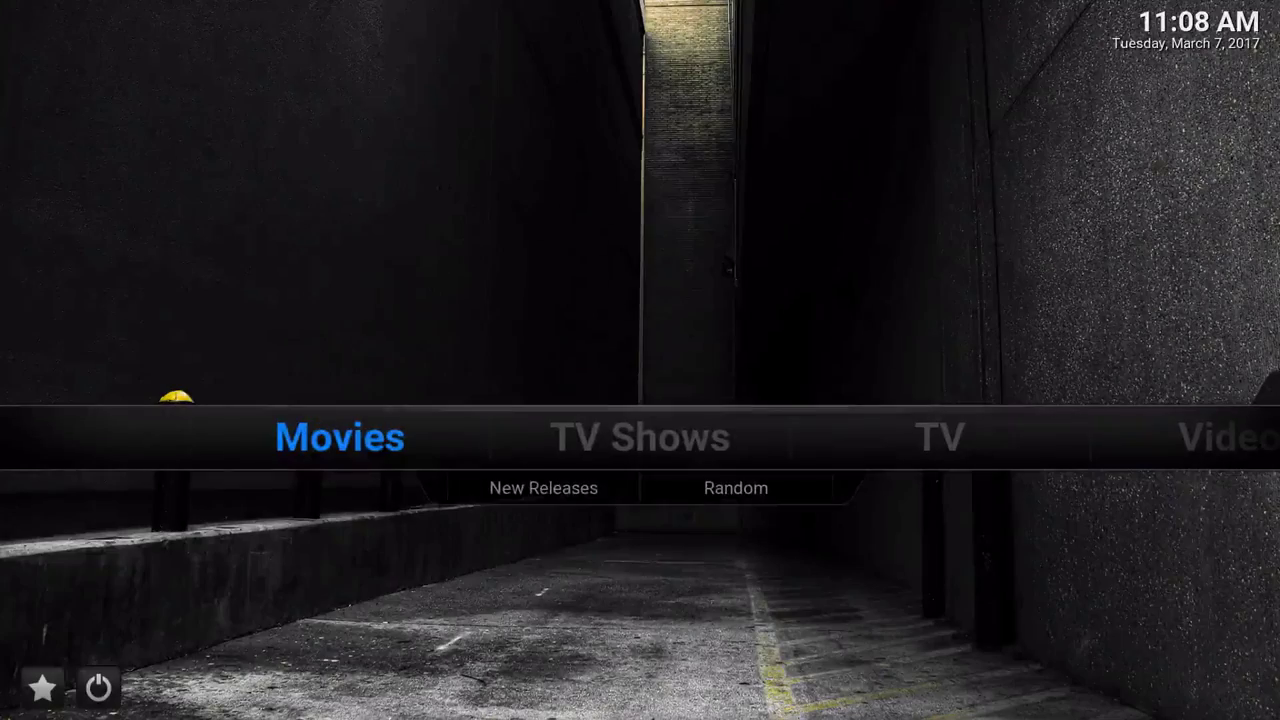
pyautogui.press('Down')
pyautogui.press('Right')
pyautogui.press('Return')
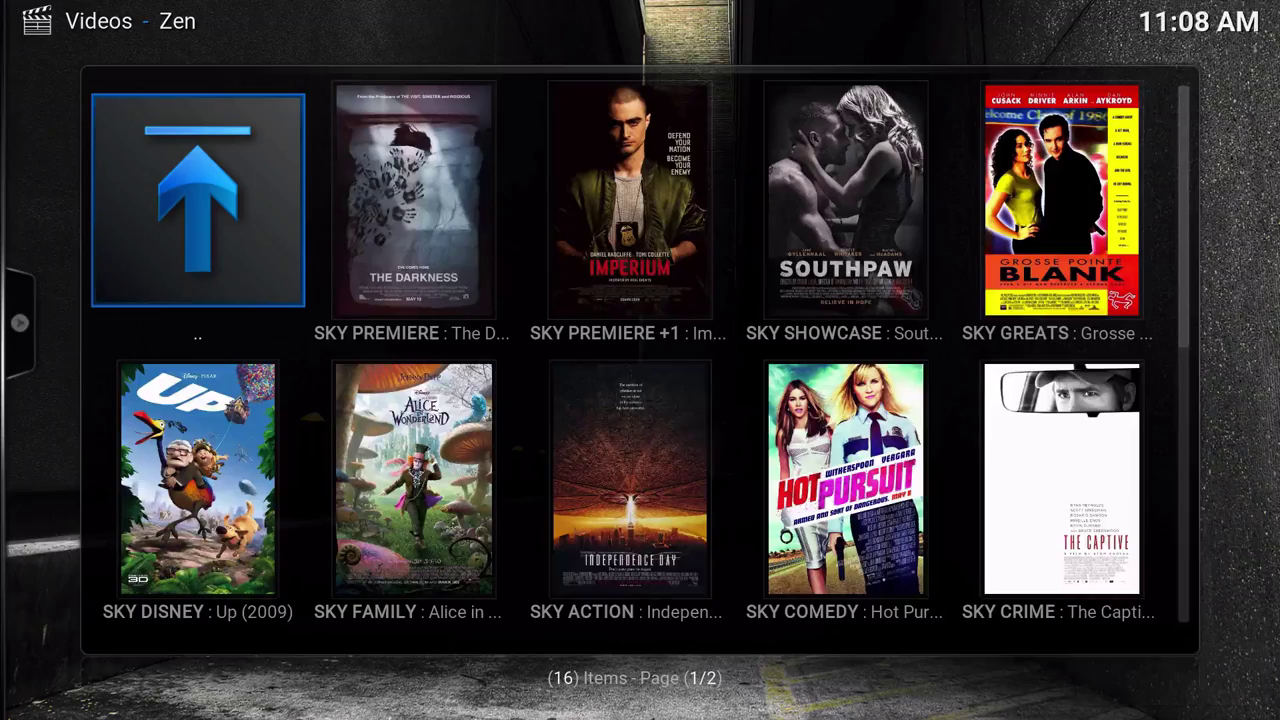
pyautogui.press('Down')
pyautogui.press('Down')
pyautogui.press('Down')
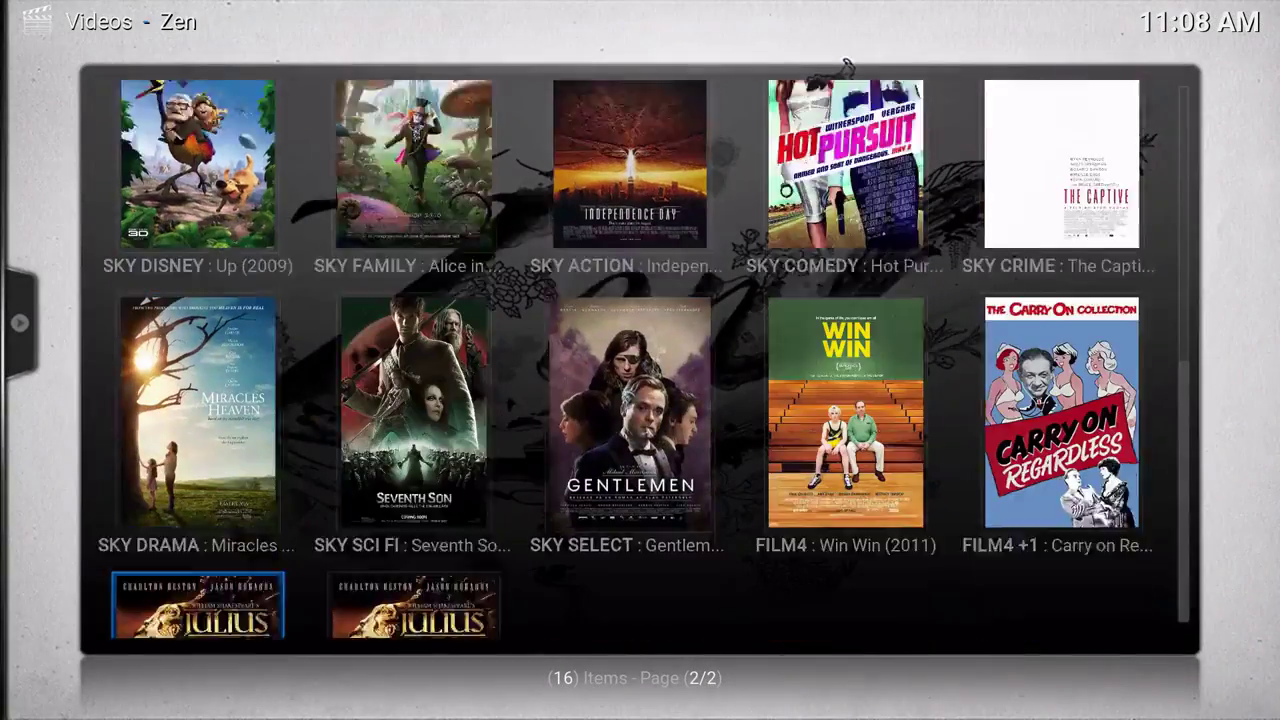
pyautogui.press('Right')
pyautogui.press('Right')
pyautogui.press('Right')
pyautogui.press('Right')
pyautogui.press('Right')
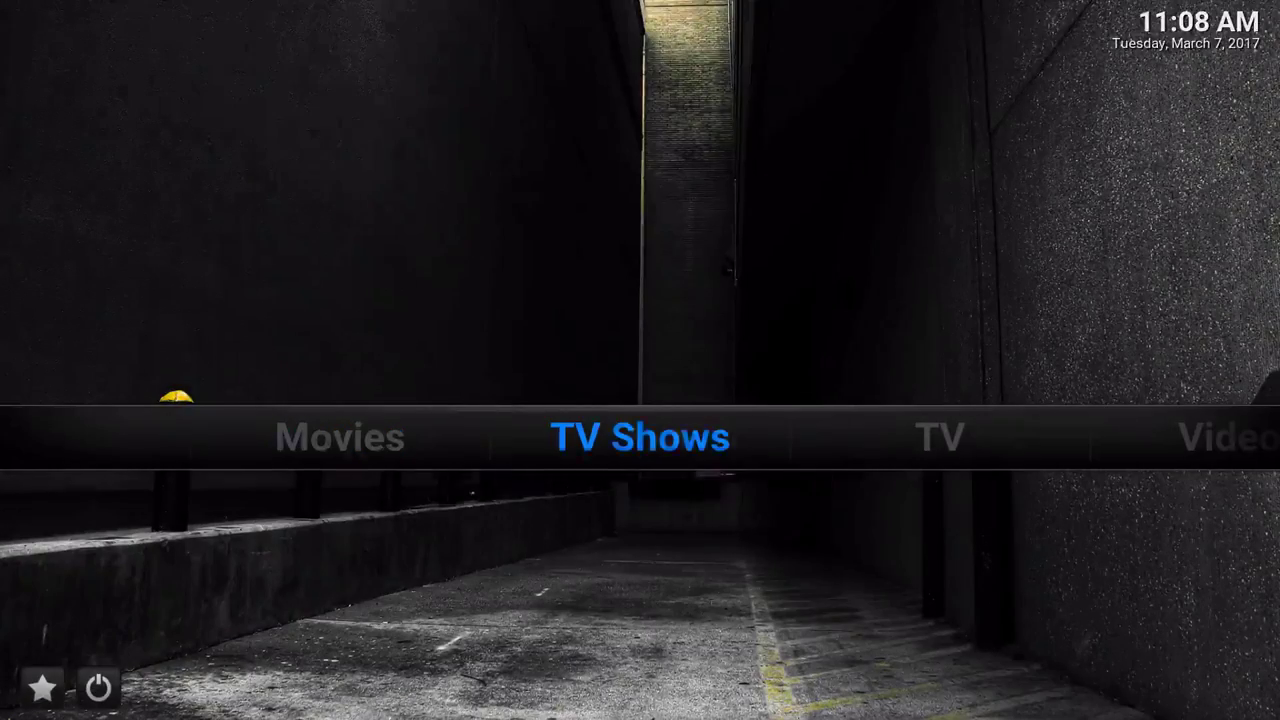
# In Skin Settings' Submenu section, select the User selection two set.
pyautogui.press('Down')
pyautogui.press('Return')
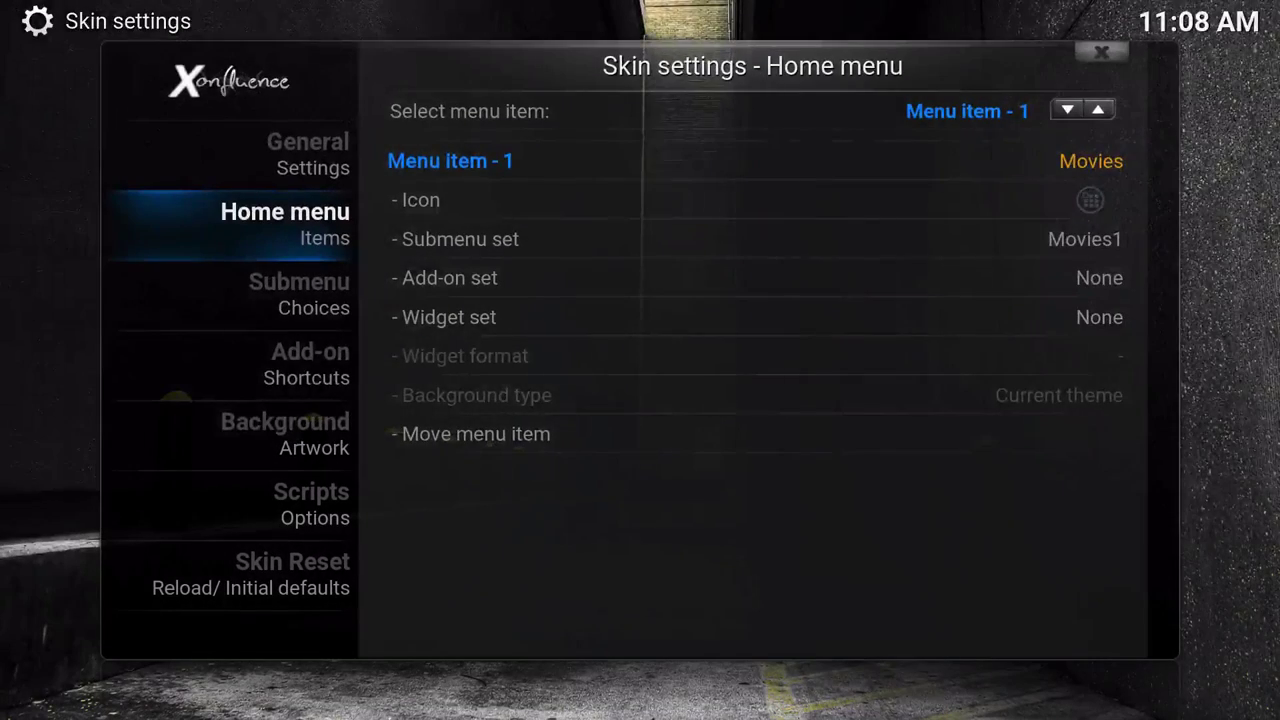
pyautogui.press('Down')
pyautogui.press('Right')
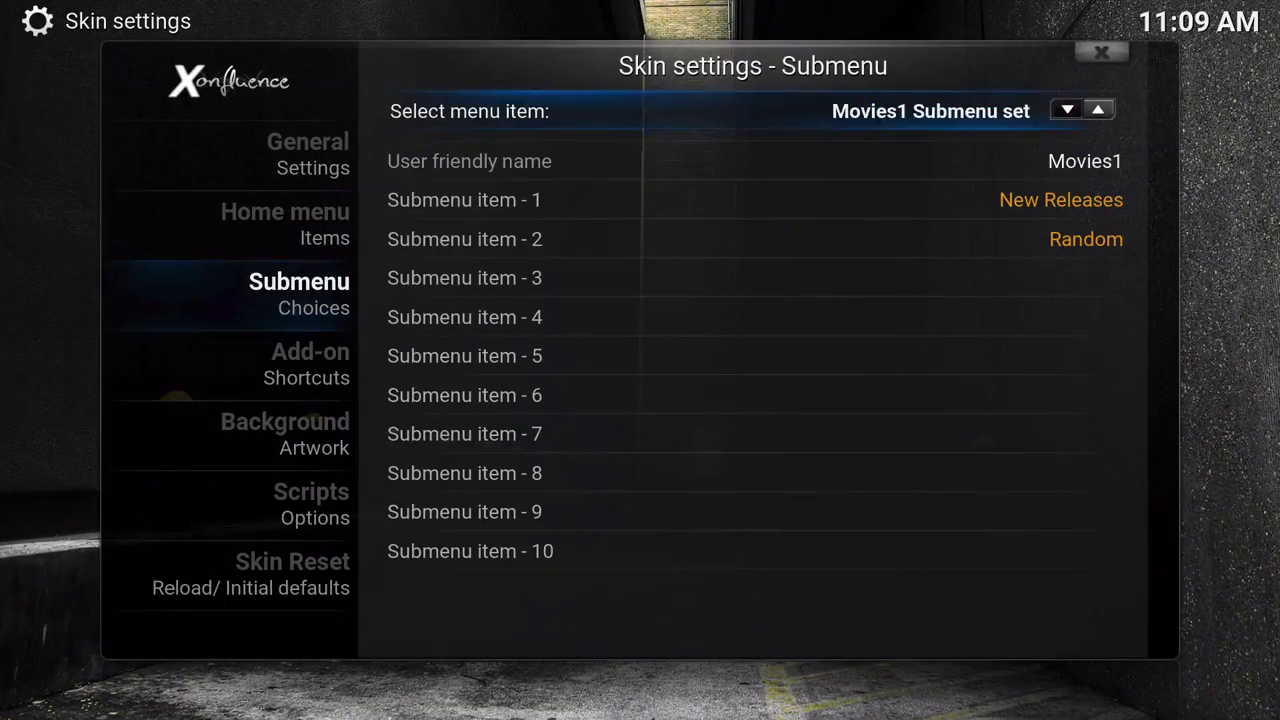
pyautogui.press('Right')
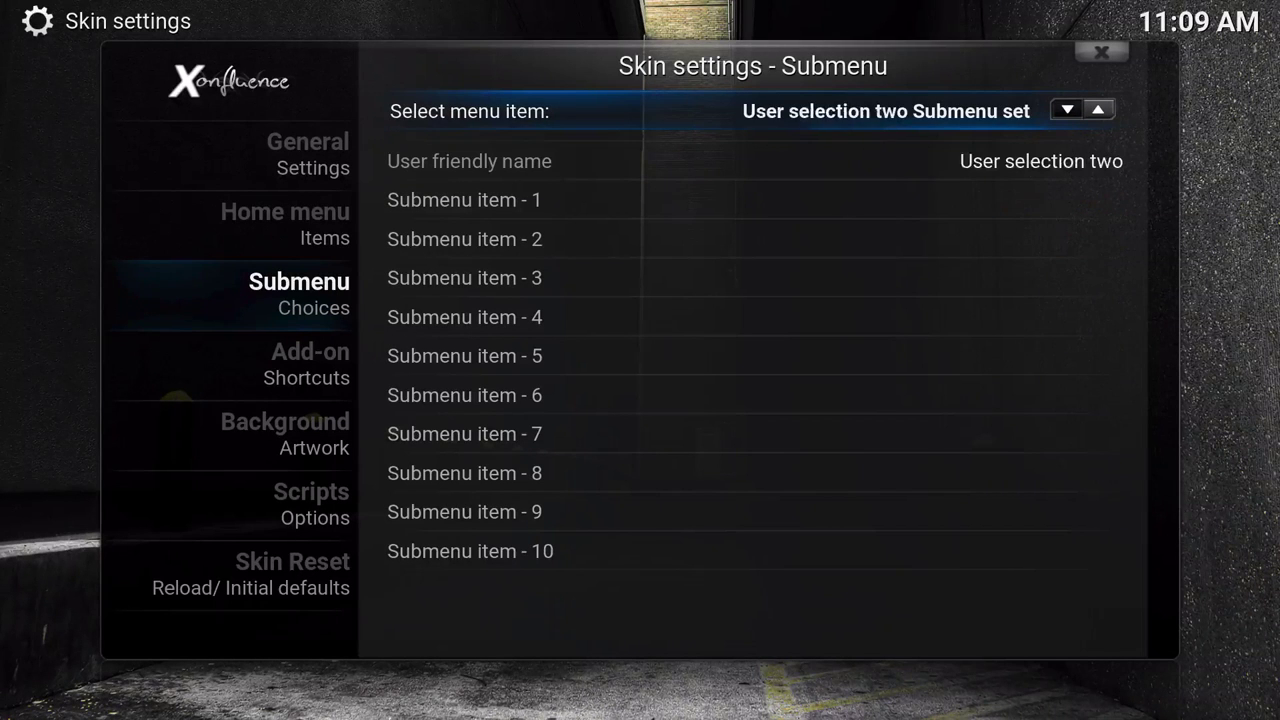
# Change its user friendly name to 'TvShows 2'.
pyautogui.press('Down')
pyautogui.press('Return')
pyautogui.write('TvShows 2')
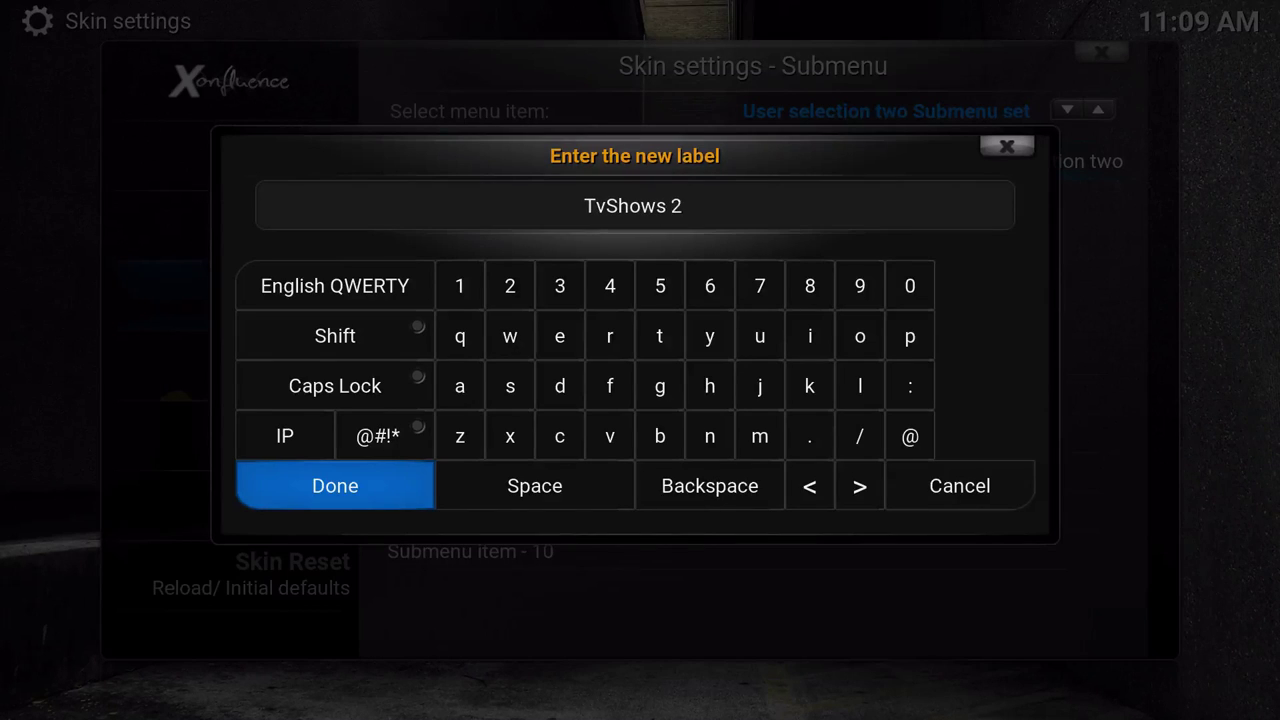
pyautogui.press('Return')
pyautogui.press('Down')
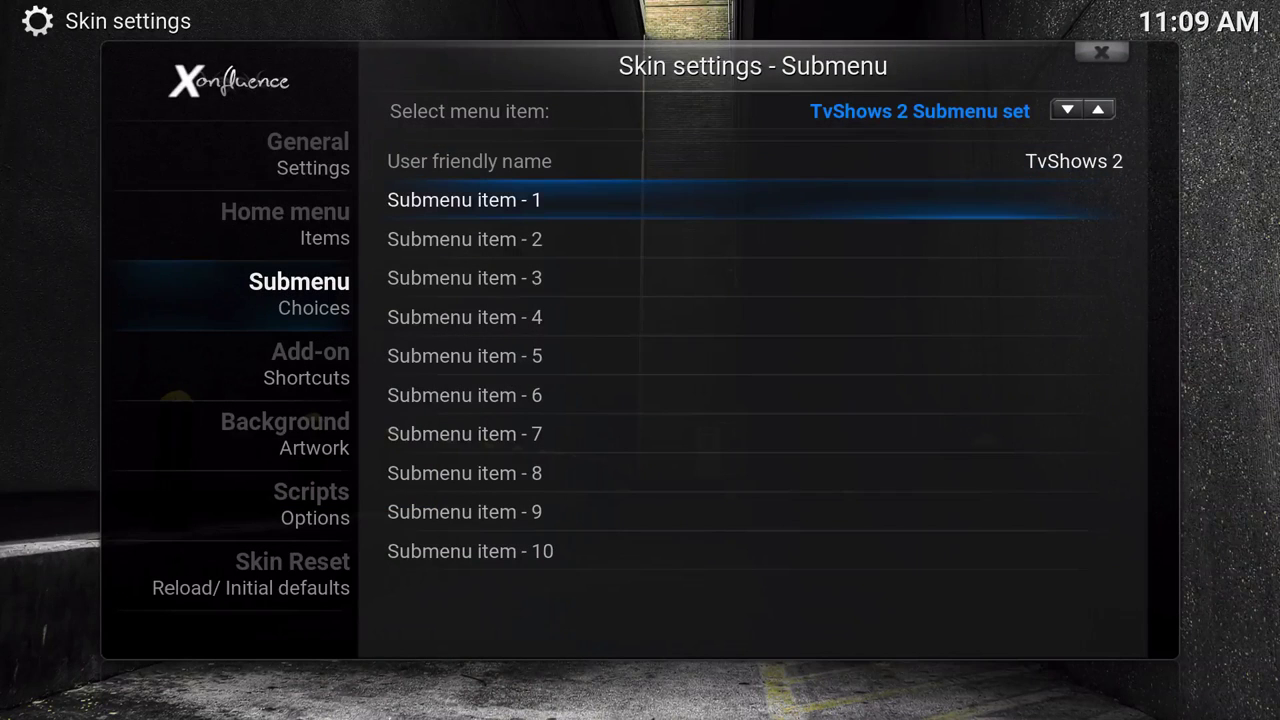
# For Submenu item 1, go through Videos Menu > Video - Nodes into Video add-ons.
pyautogui.press('Return')
pyautogui.press('Down')
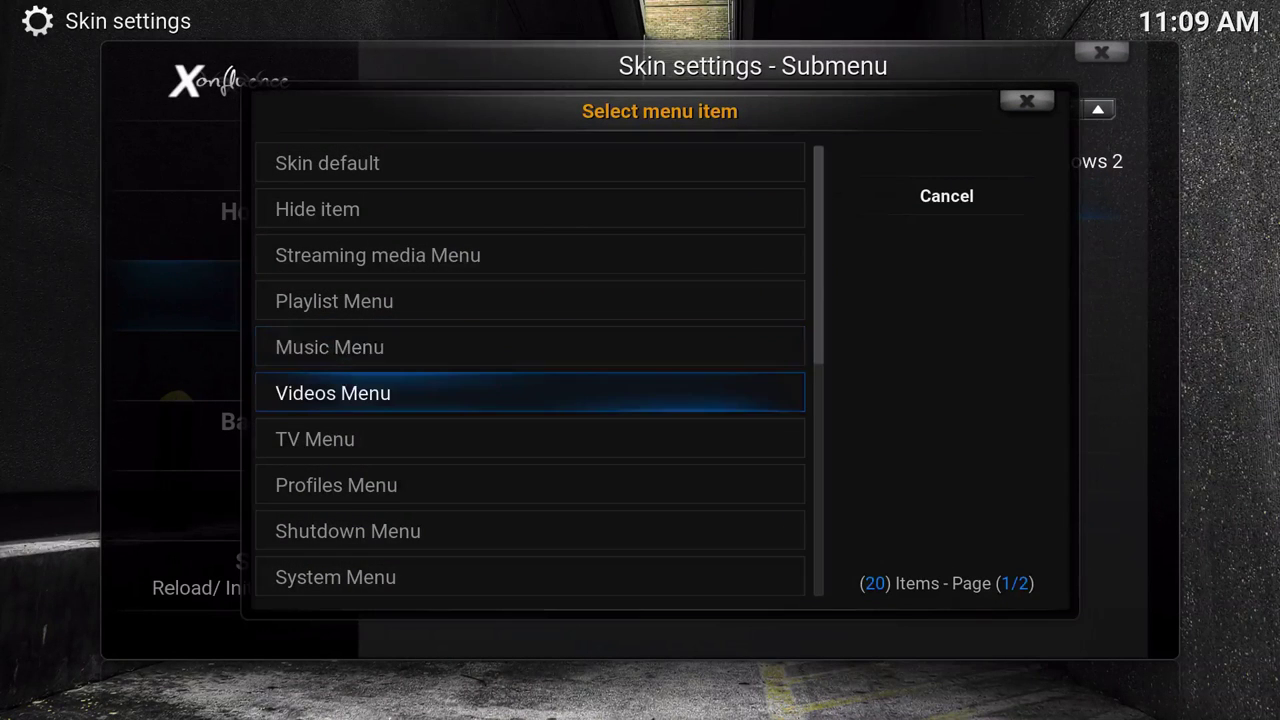
pyautogui.press('Return')
pyautogui.press('Up')
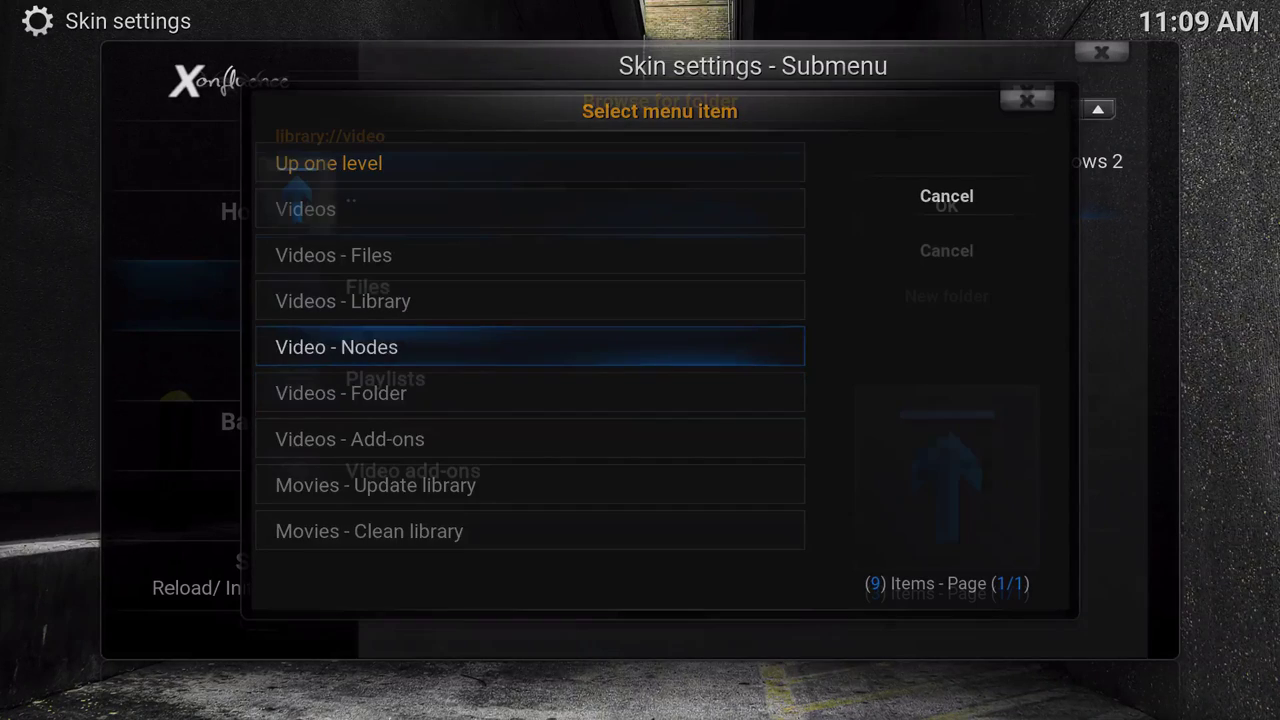
pyautogui.press('Return')
pyautogui.press('Up')
pyautogui.press('Return')
# Browse the Exodus add-on to its New Episodes folder.
pyautogui.press('Down')
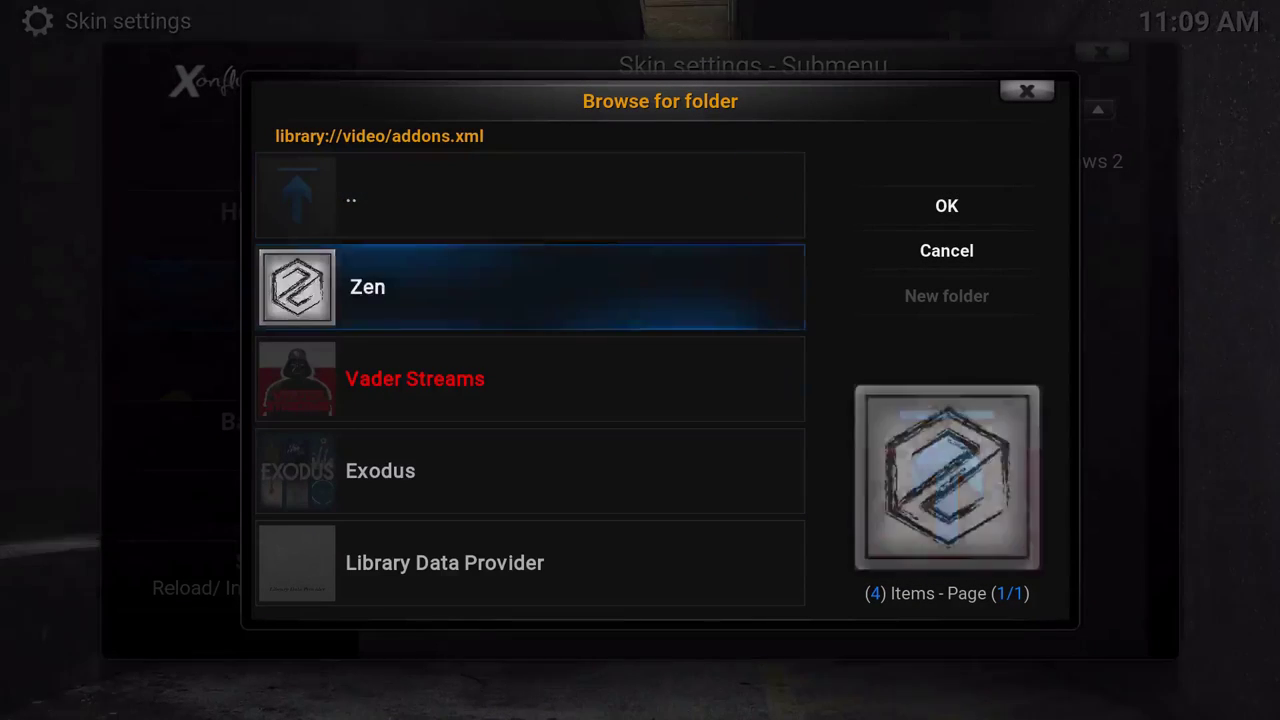
pyautogui.press('Down')
pyautogui.press('Down')
pyautogui.press('Return')
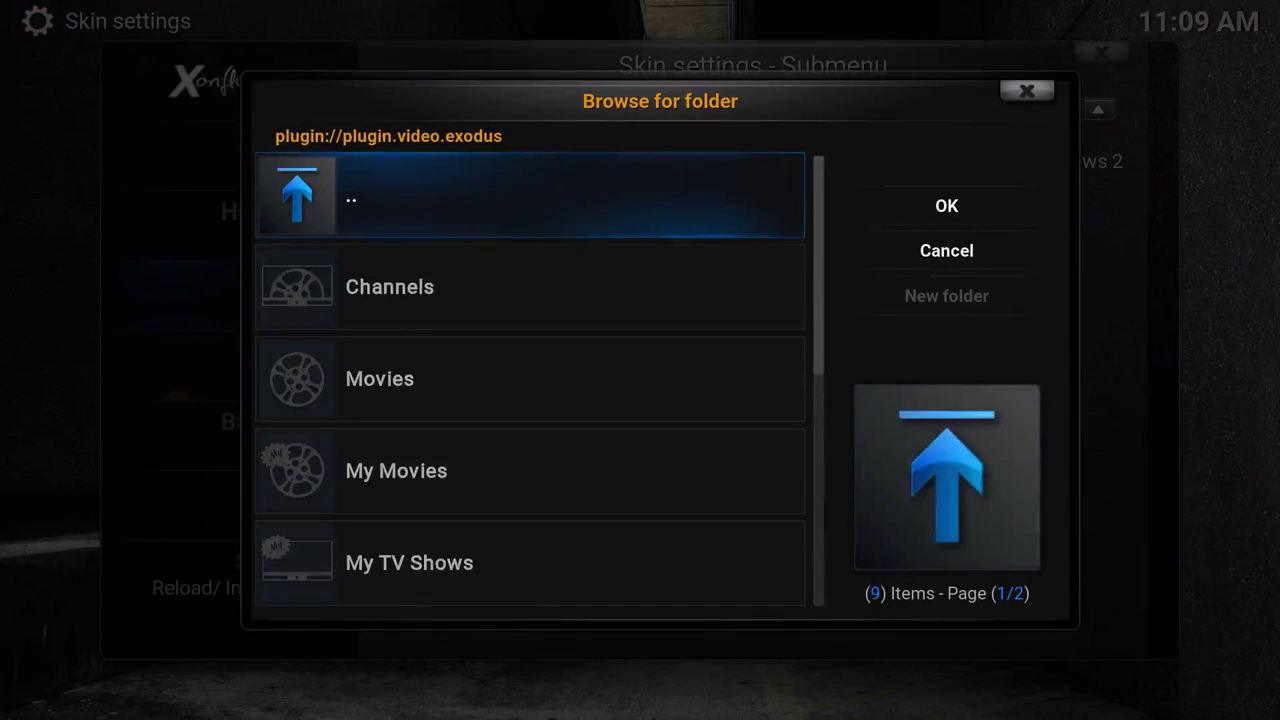
pyautogui.press('Down')
pyautogui.press('Down')
pyautogui.press('Down')
pyautogui.press('Down')
pyautogui.press('Down')
pyautogui.press('Down')
pyautogui.press('Down')
pyautogui.press('Up')
pyautogui.press('Up')
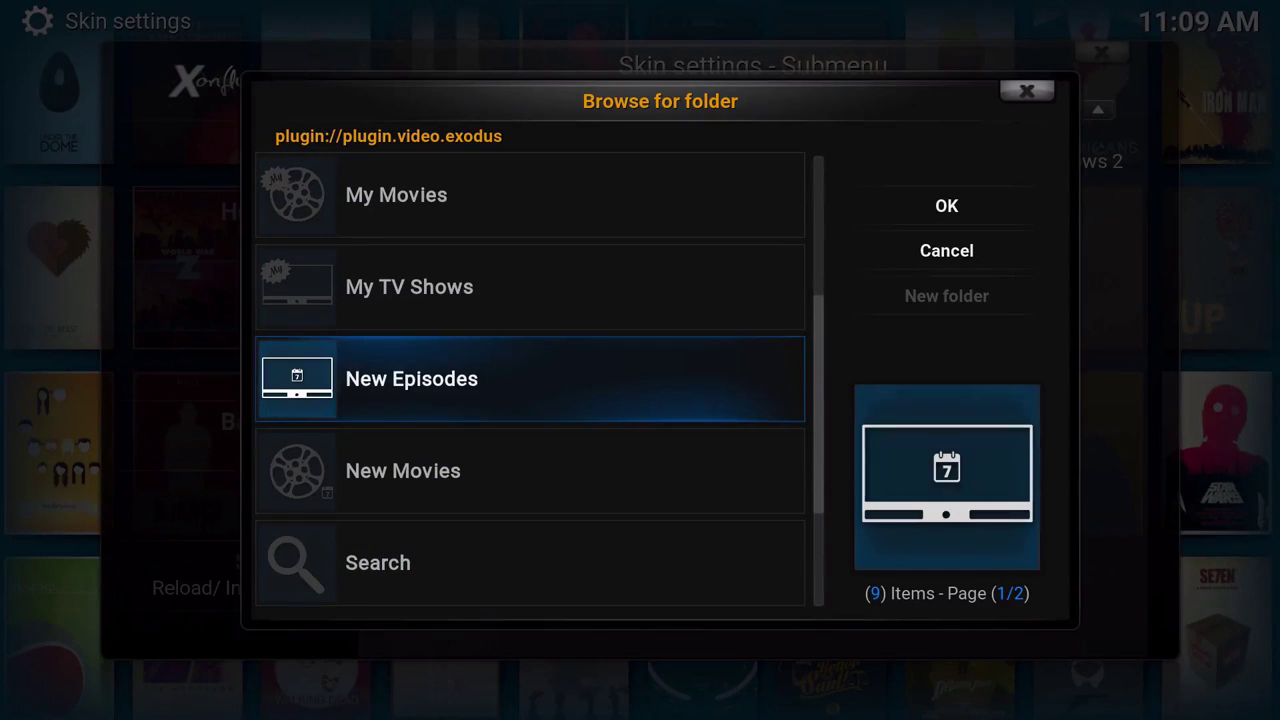
pyautogui.press('Return')
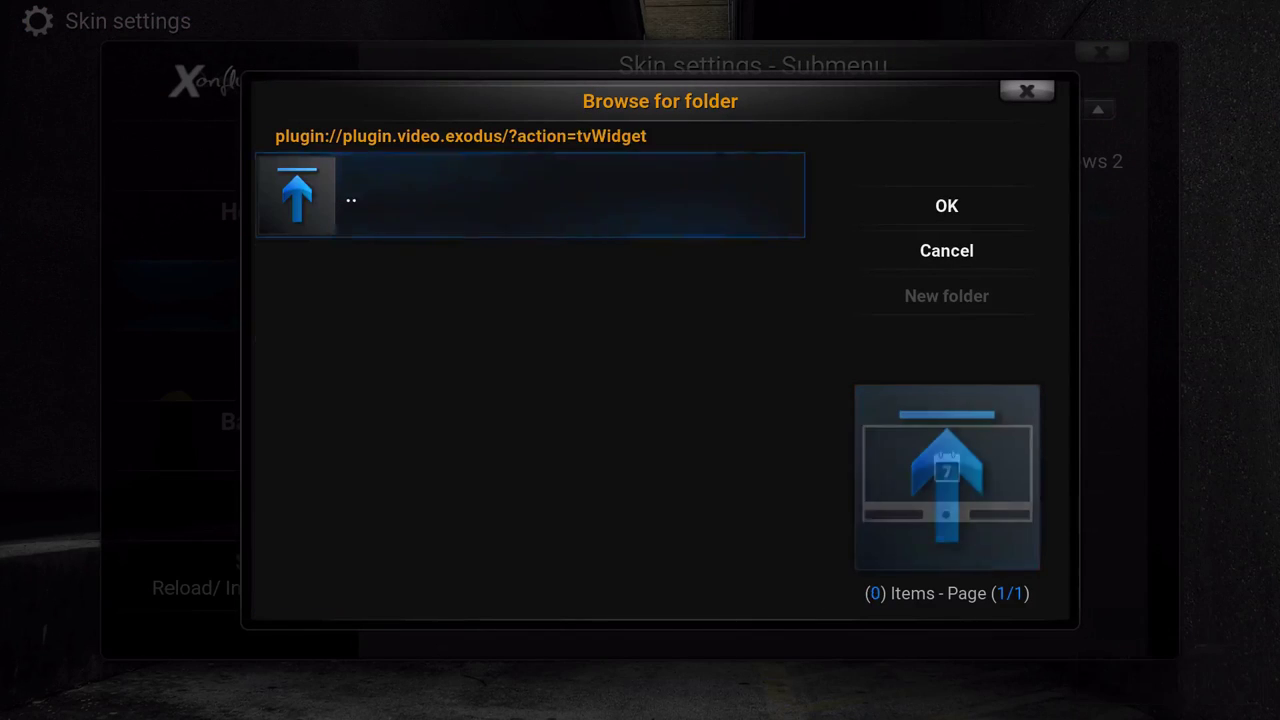
# Accept New Episodes as the target and label the item 'New Episodes'.
pyautogui.press('Right')
pyautogui.press('Return')
pyautogui.press('BackSpace')
pyautogui.press('BackSpace')
pyautogui.press('BackSpace')
pyautogui.press('BackSpace')
pyautogui.press('BackSpace')
pyautogui.write('New Episodes')
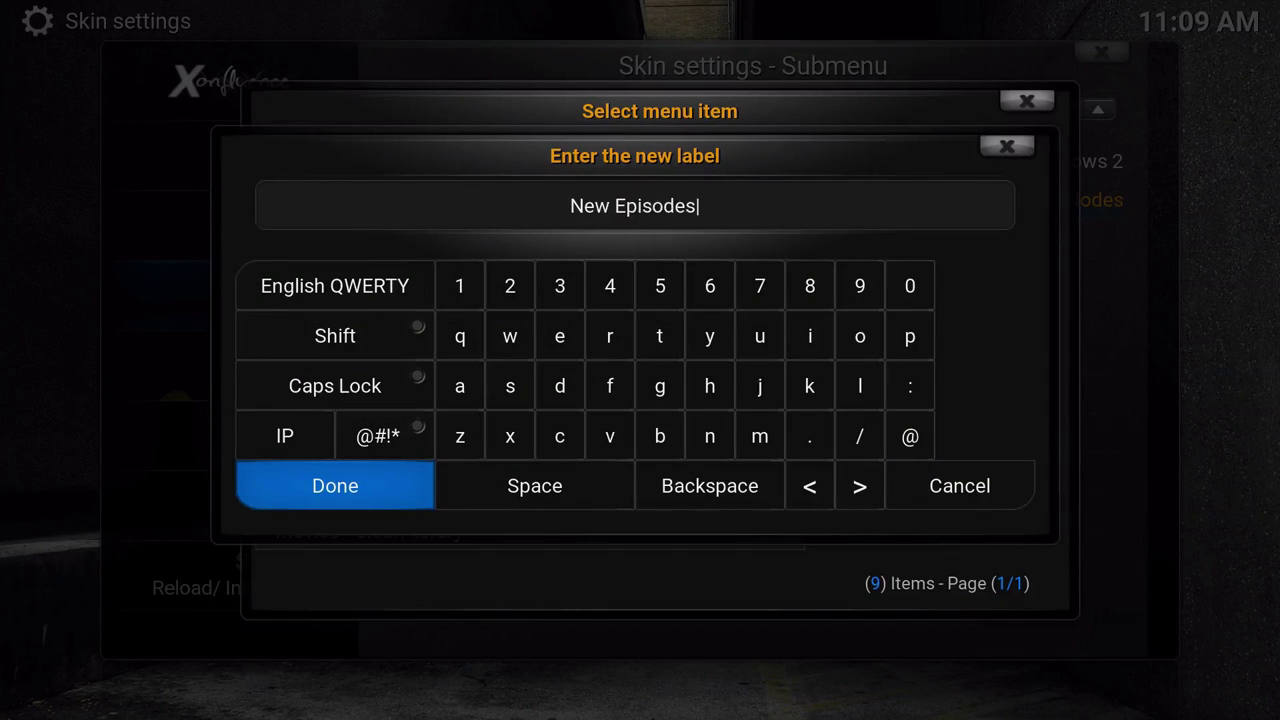
pyautogui.press('Return')
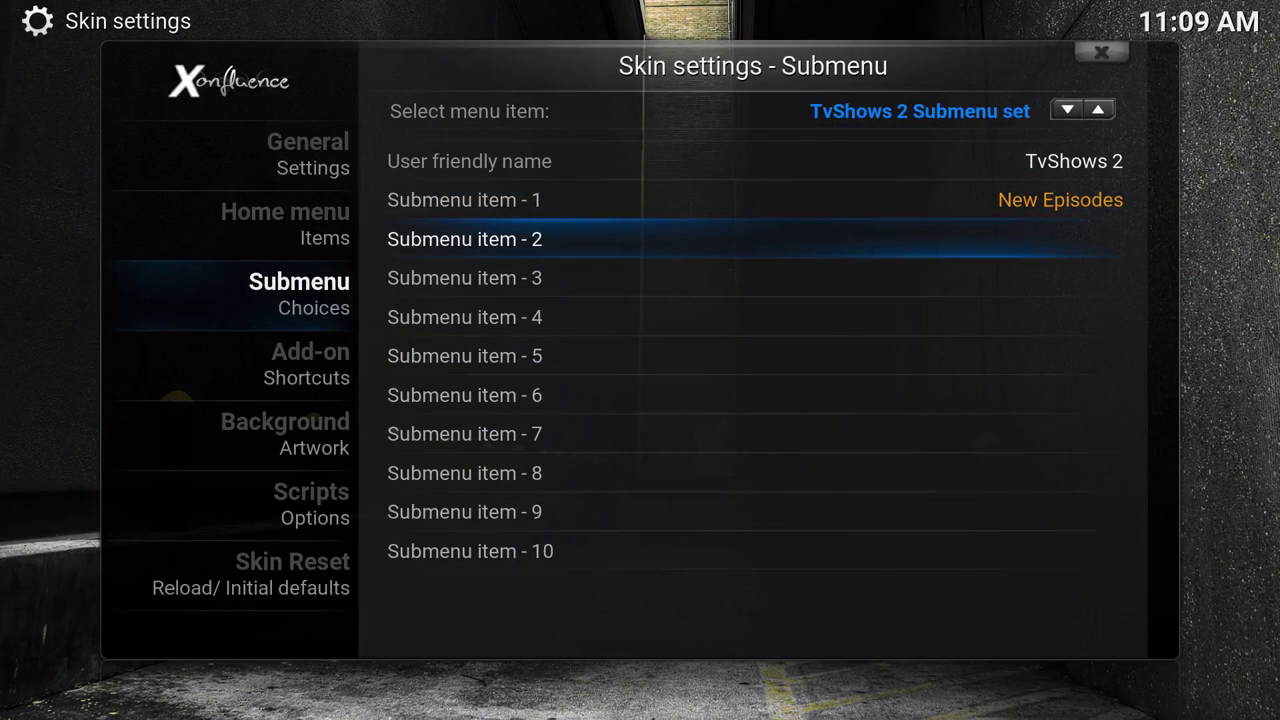
# Point submenu item 2 at Videos Menu > Video add-ons > Zen > New TV Shows.
pyautogui.press('Return')
pyautogui.press('Down')
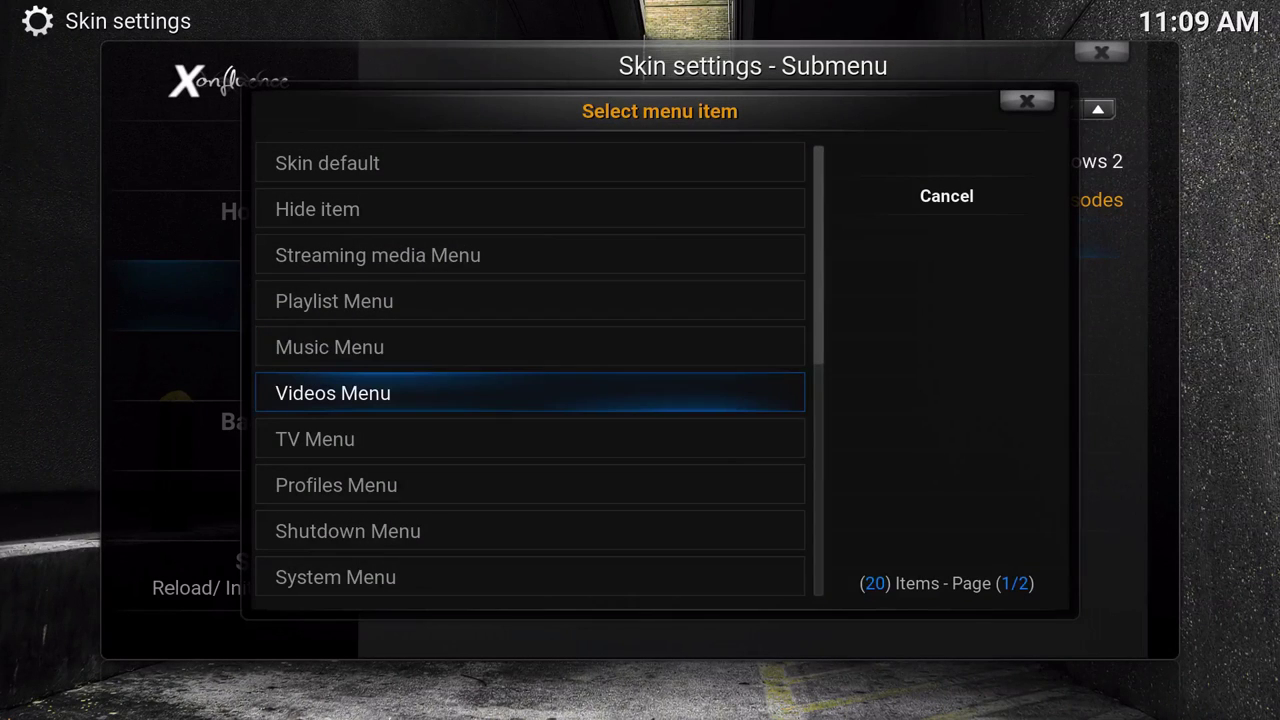
pyautogui.press('Return')
pyautogui.press('Return')
pyautogui.press('Down')
pyautogui.press('Down')
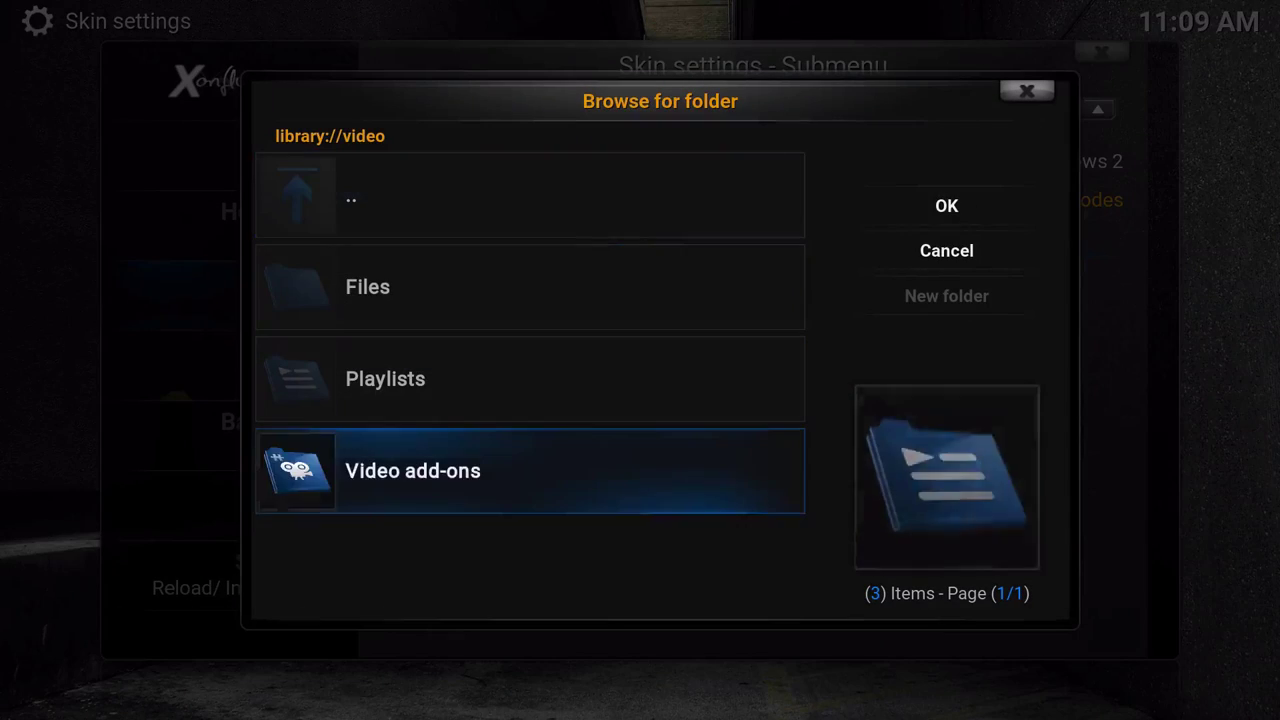
pyautogui.press('Down')
pyautogui.press('Return')
pyautogui.press('Down')
pyautogui.press('Return')
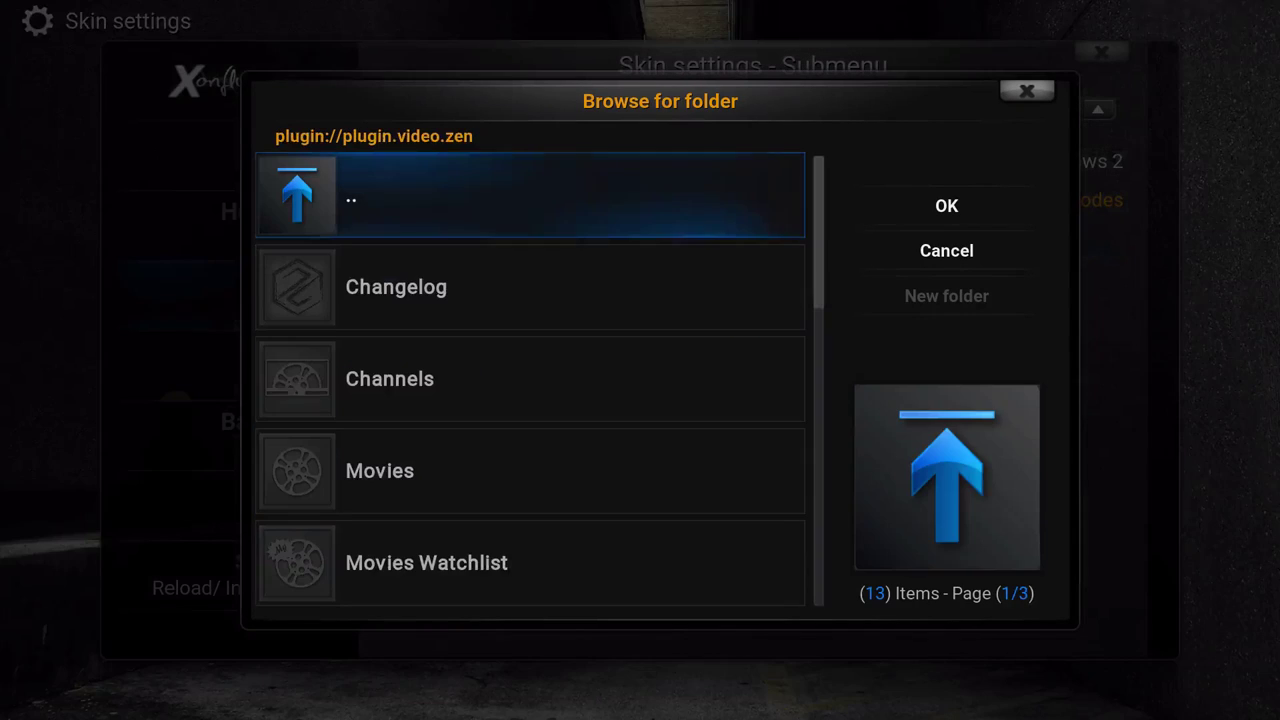
pyautogui.press('Down')
pyautogui.press('Down')
pyautogui.press('Down')
pyautogui.press('Down')
pyautogui.press('Down')
pyautogui.press('Down')
pyautogui.press('Down')
pyautogui.press('Down')
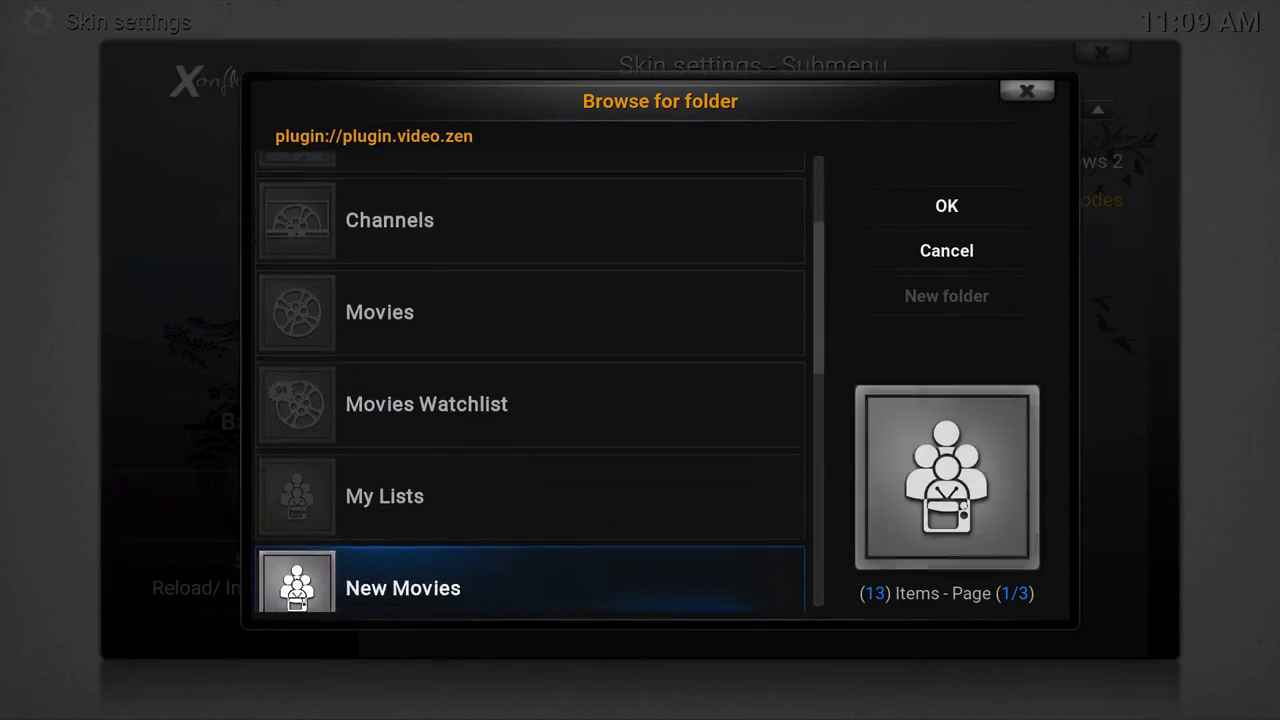
pyautogui.press('Up')
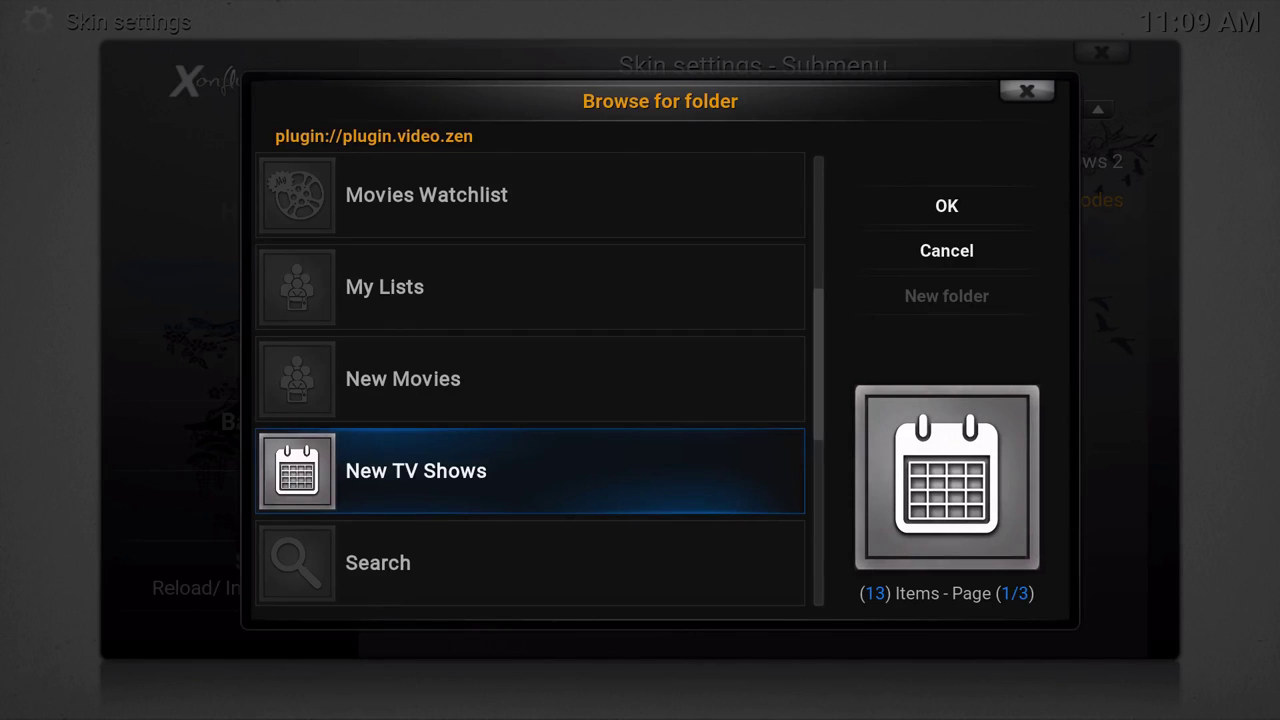
pyautogui.press('Return')
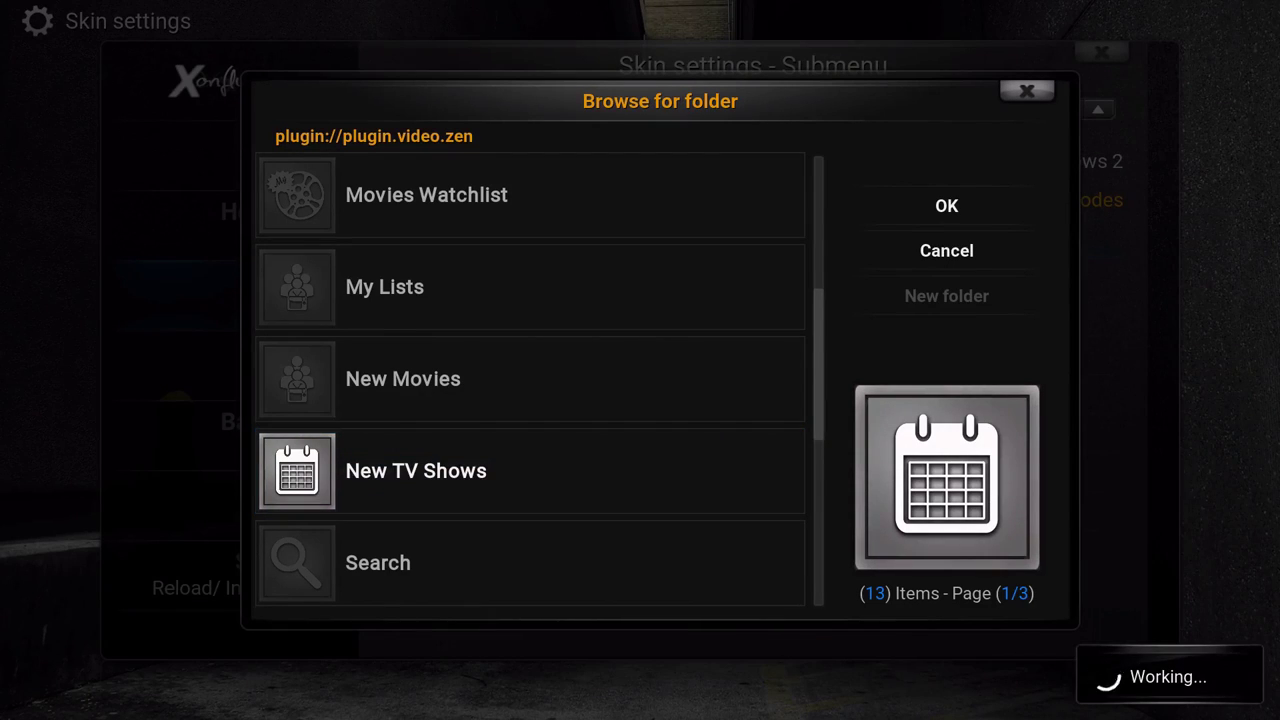
pyautogui.press('Right')
pyautogui.press('Return')
# Label the second submenu entry 'New Shows'.
pyautogui.press('BackSpace')
pyautogui.press('BackSpace')
pyautogui.press('BackSpace')
pyautogui.press('BackSpace')
pyautogui.press('BackSpace')
pyautogui.write('New T')
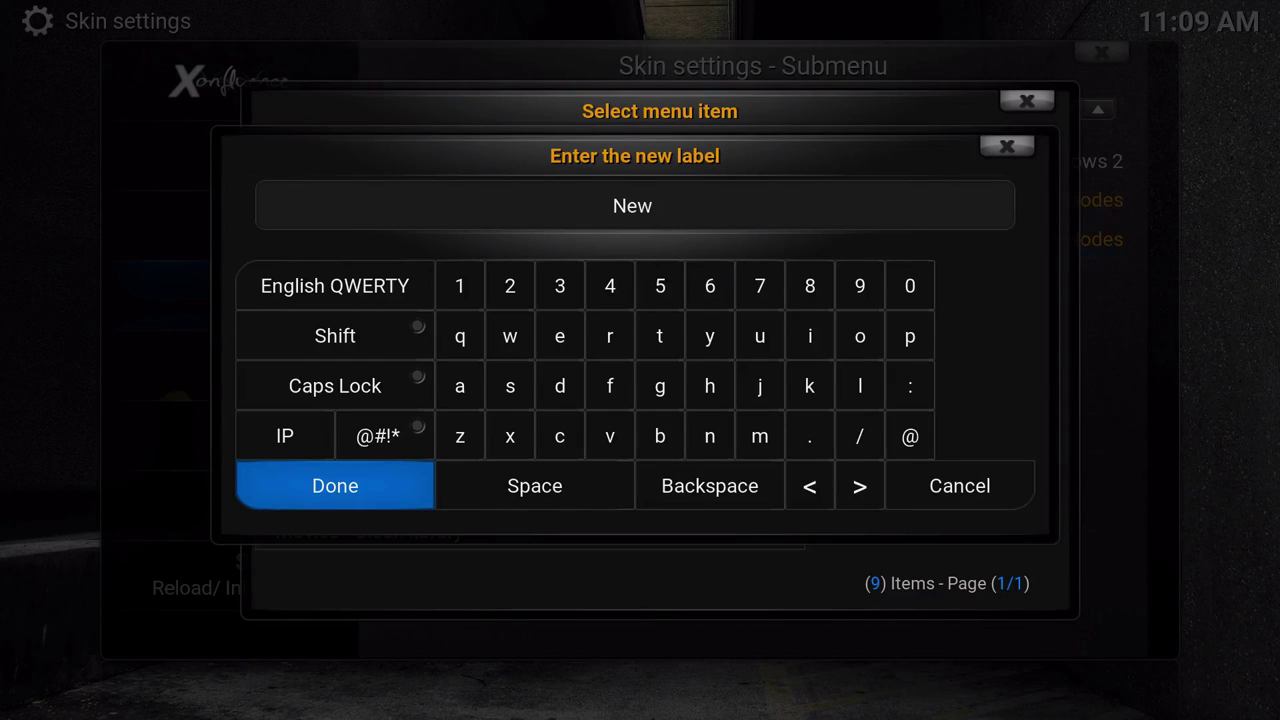
pyautogui.press('BackSpace')
pyautogui.write('Shows')
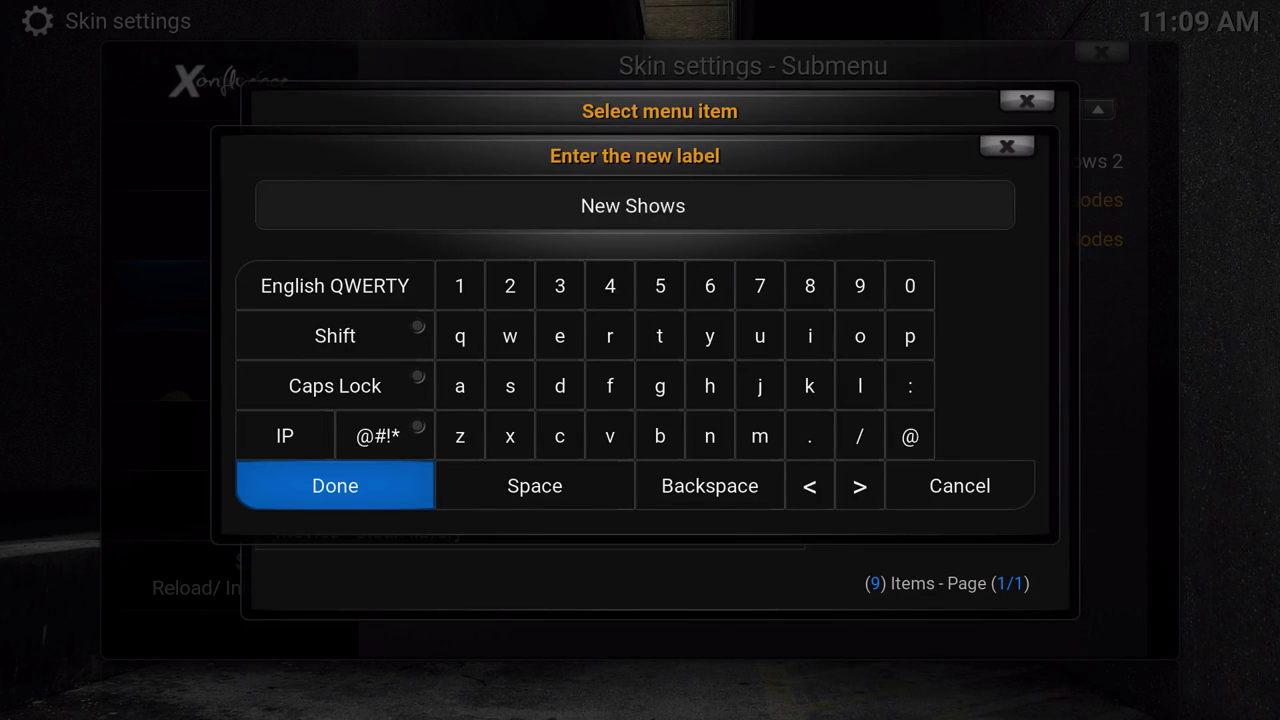
pyautogui.press('Return')
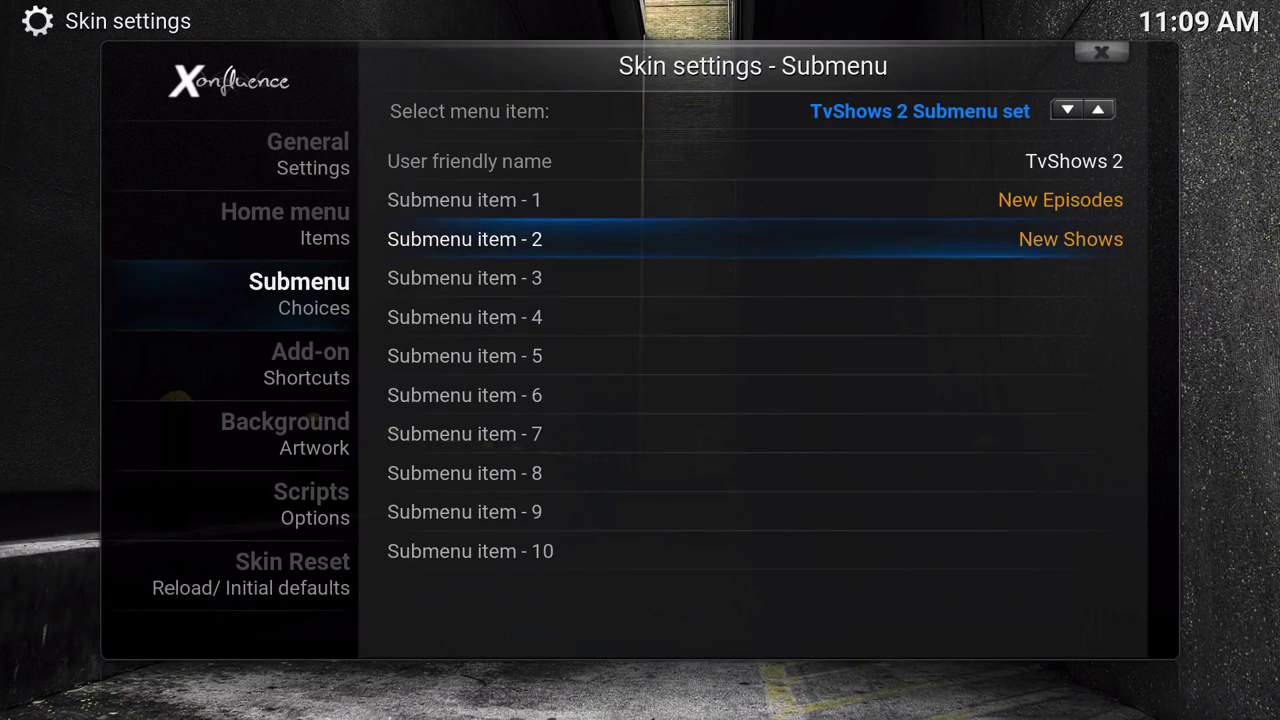
pyautogui.press('Left')
# Assign the TvShows 2 submenu set to menu item 2 (TV Shows) and exit to home.
pyautogui.press('Up')
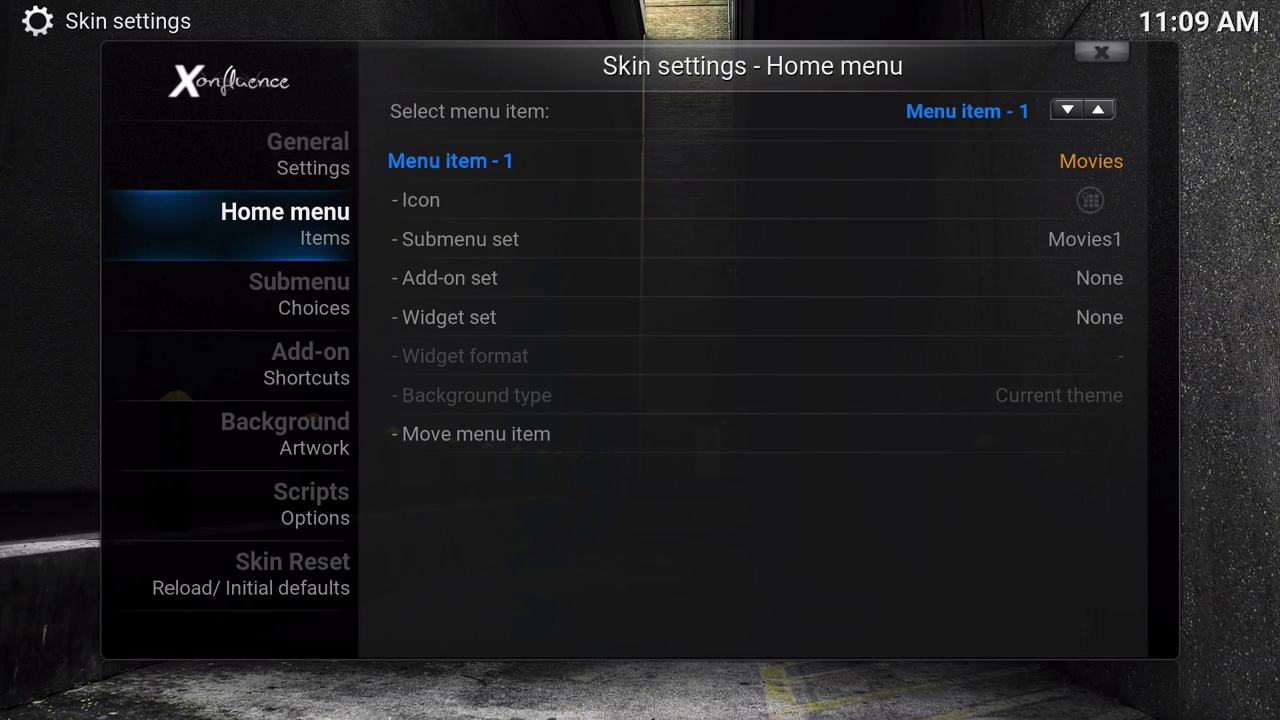
pyautogui.press('Right')
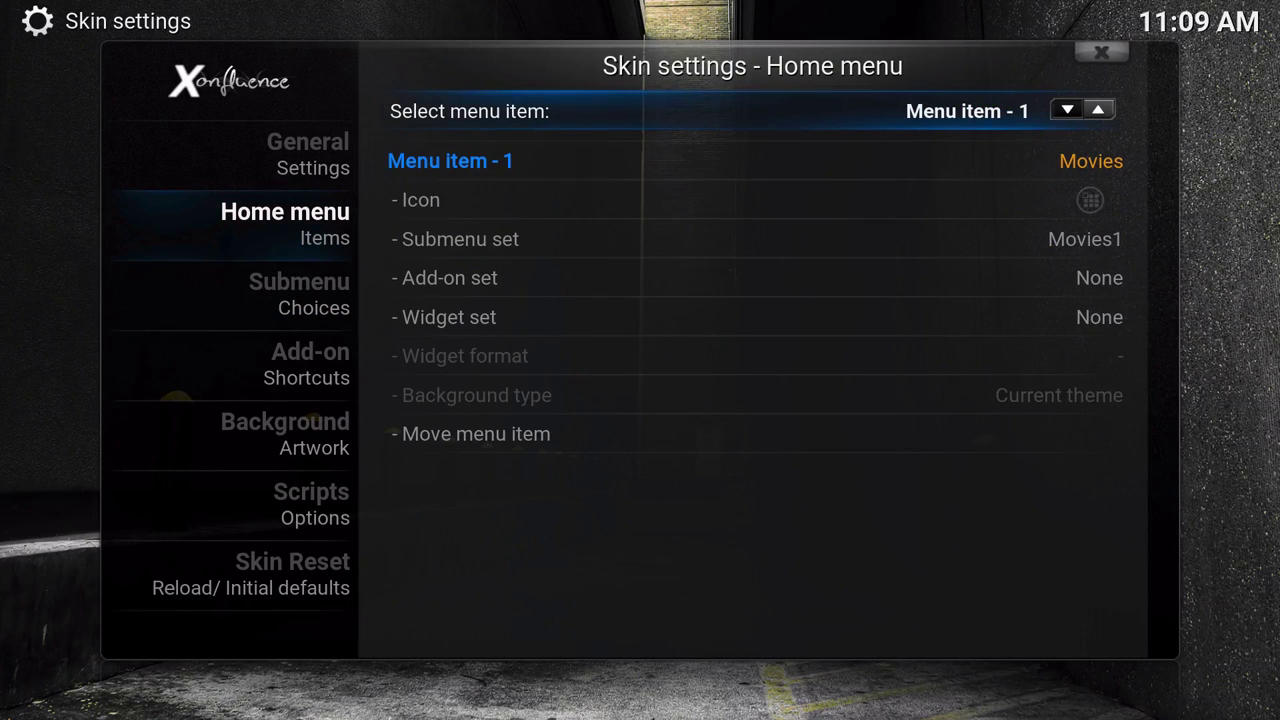
pyautogui.press('Right')
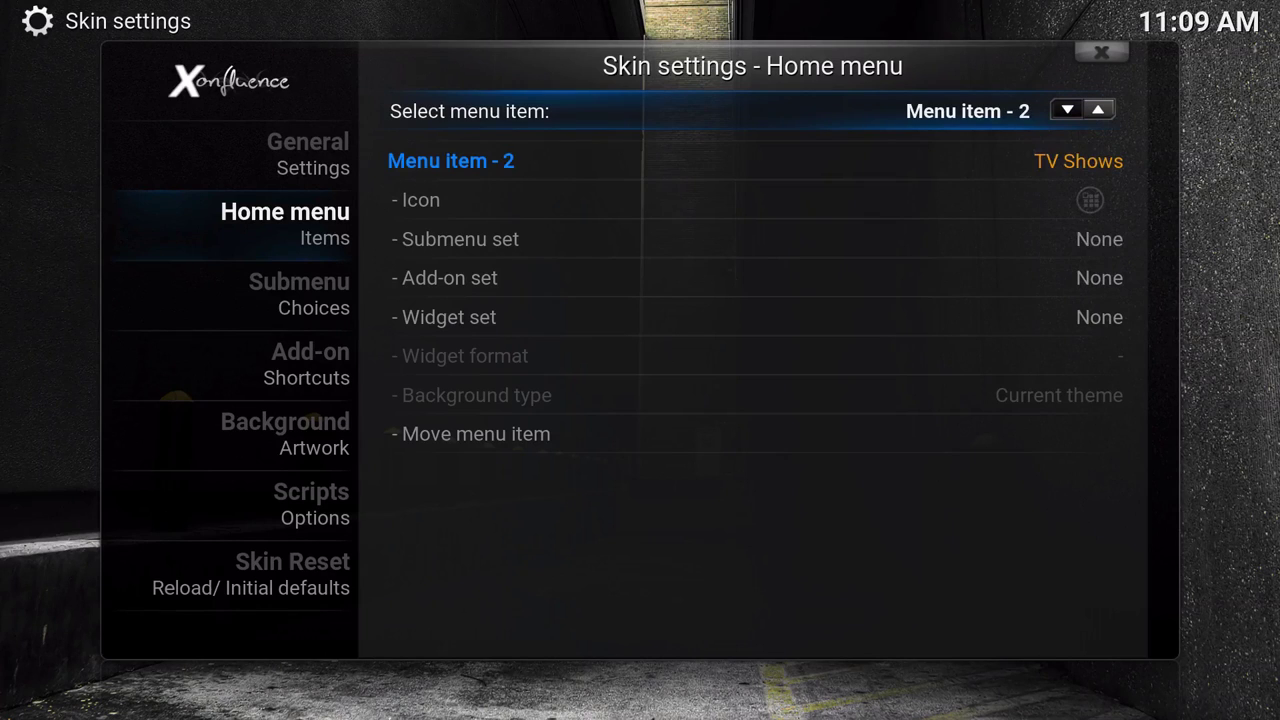
pyautogui.press('Down')
pyautogui.press('Down')
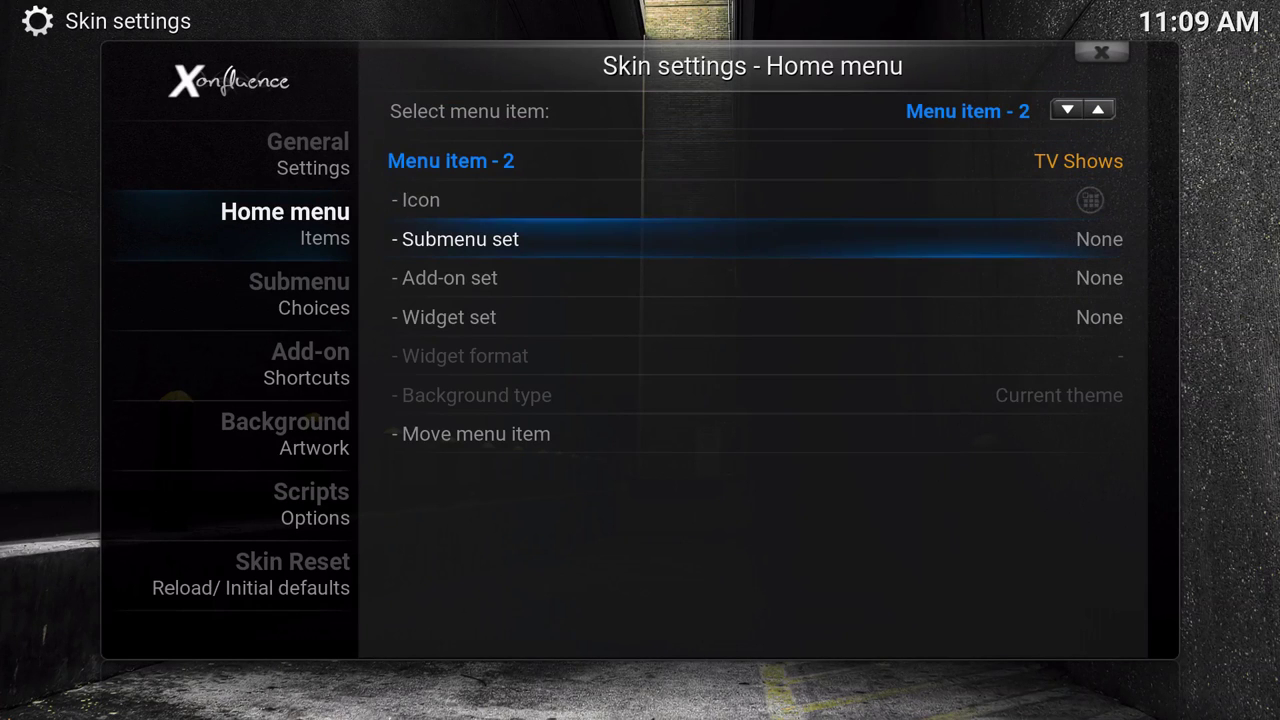
pyautogui.press('Return')
pyautogui.press('Down')
pyautogui.press('Return')
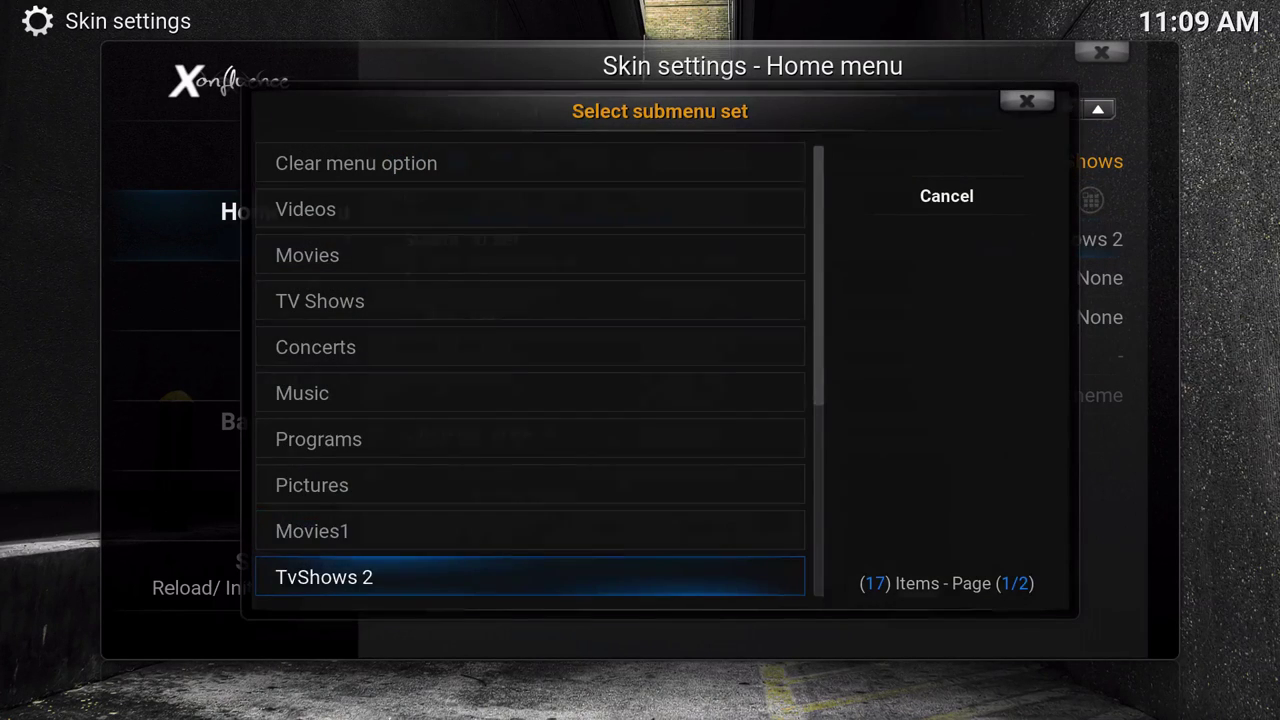
pyautogui.press('Escape')
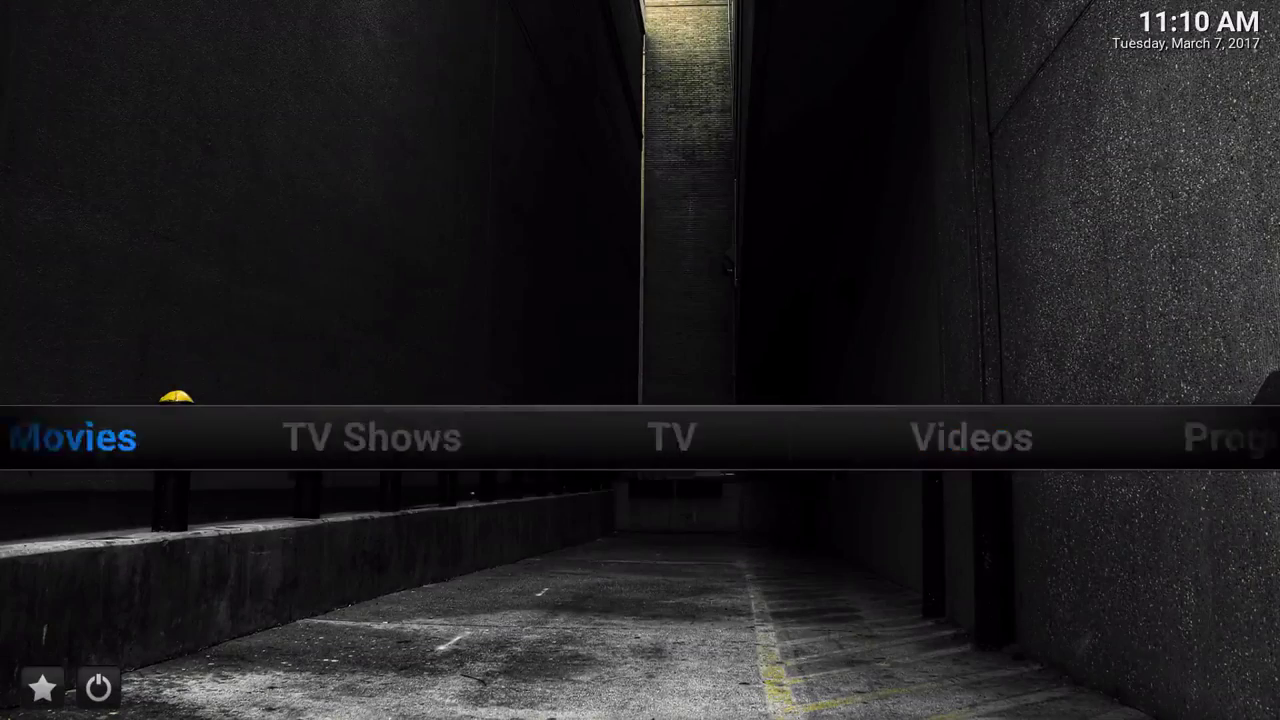
# Open the New Shows and New Episodes lists under TV Shows, returning home after each.
pyautogui.press('Right')
pyautogui.press('Down')
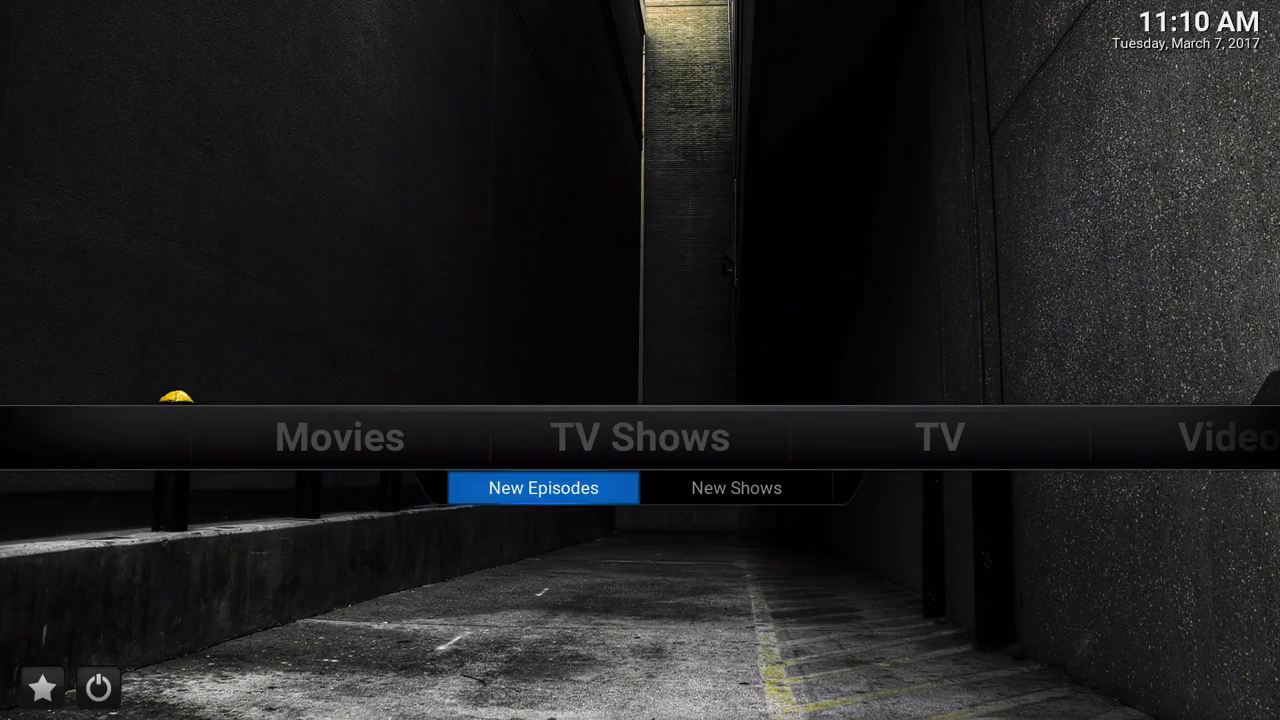
pyautogui.press('Right')
pyautogui.press('Return')
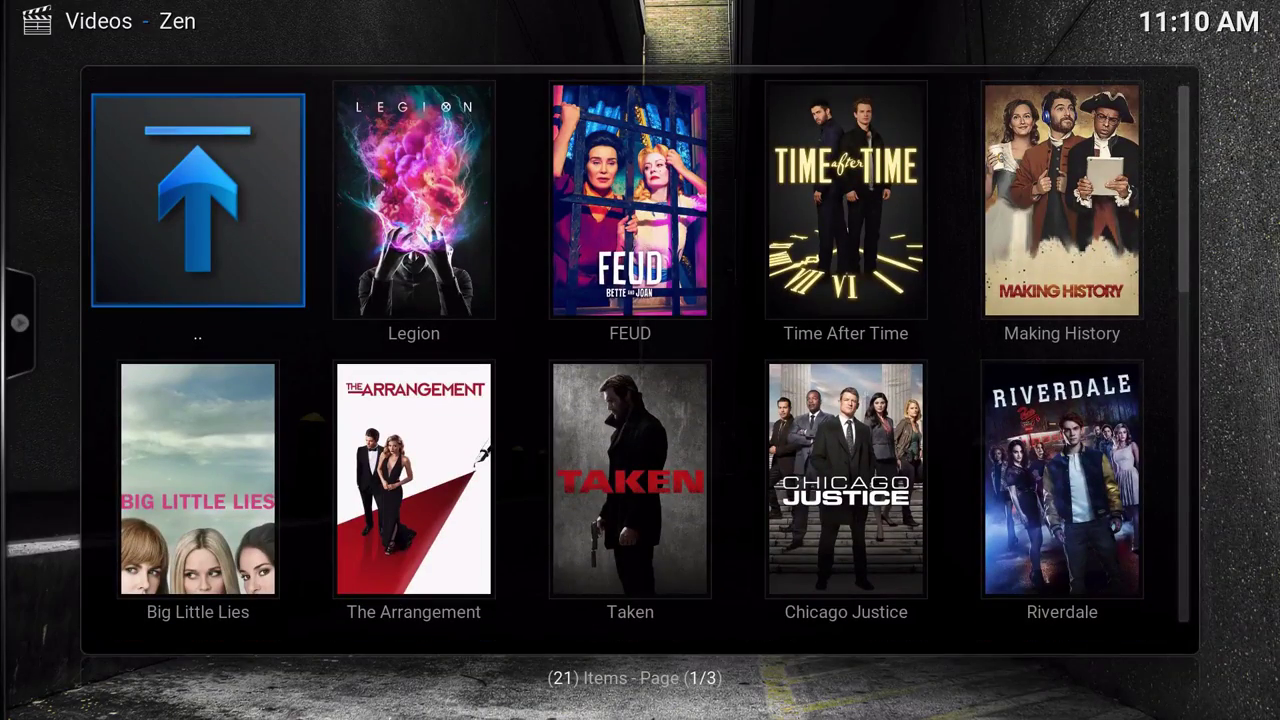
pyautogui.press('BackSpace')
pyautogui.press('BackSpace')
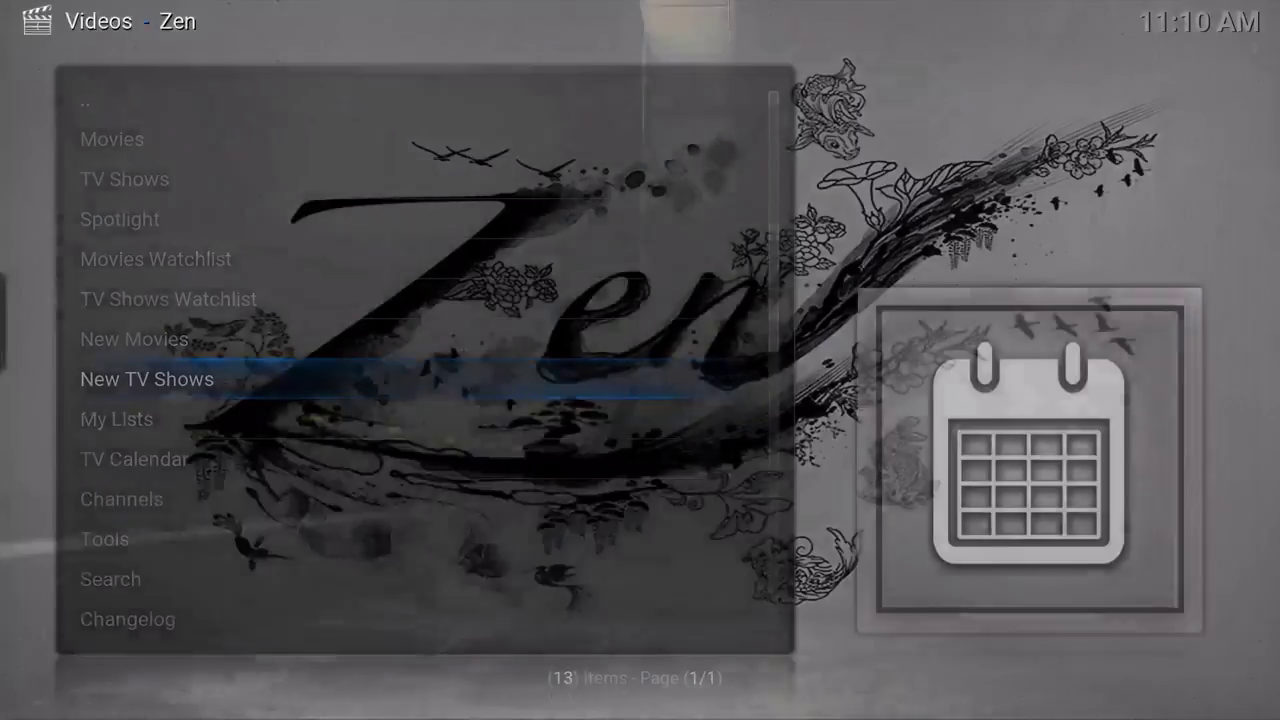
pyautogui.press('Left')
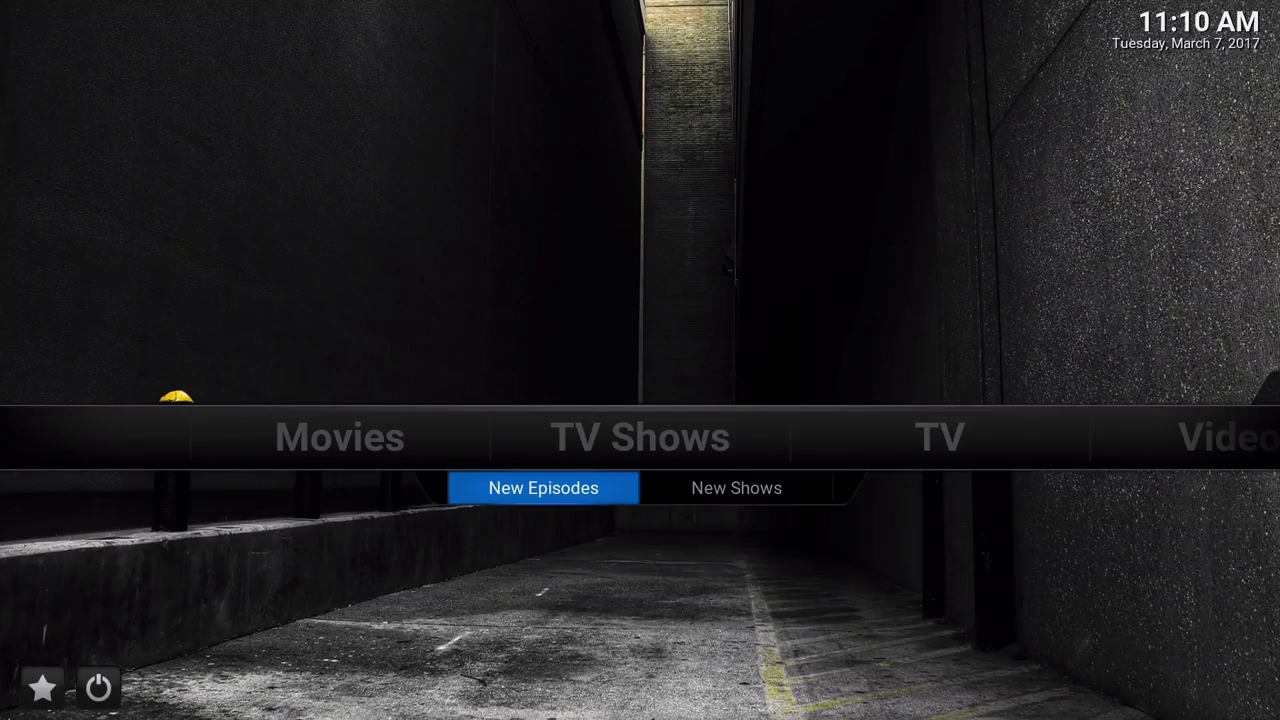
pyautogui.press('Return')
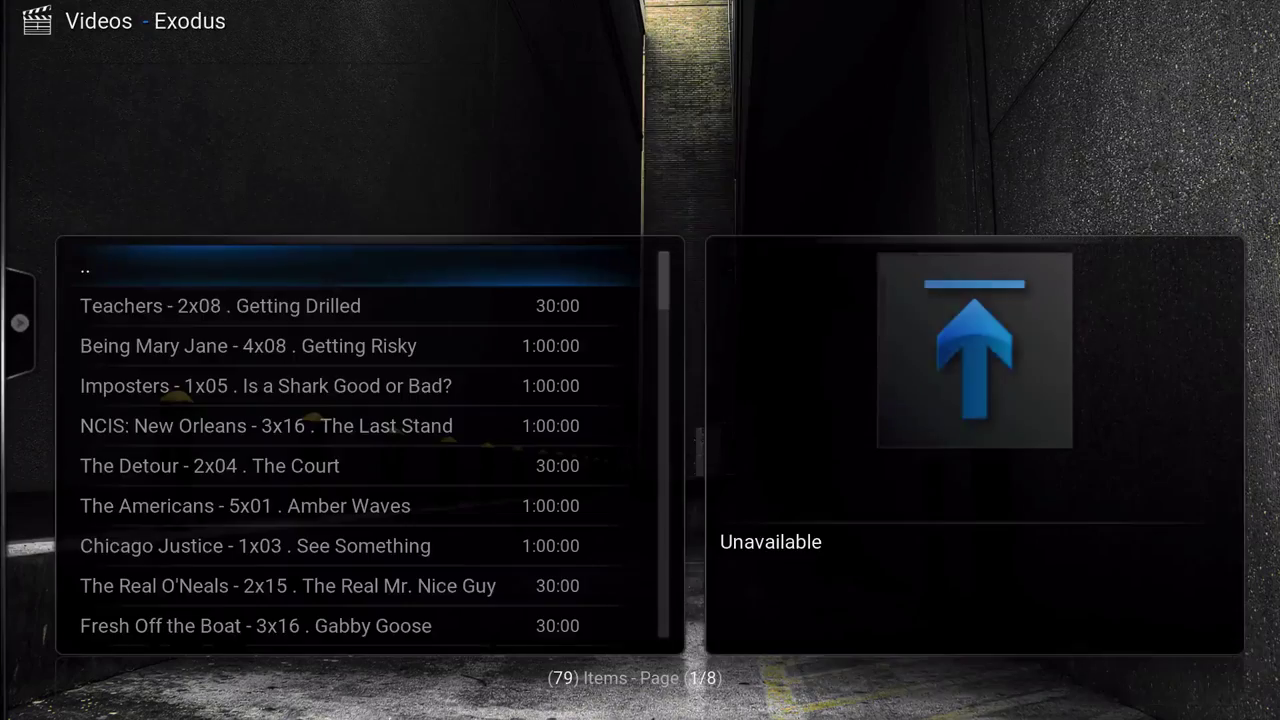
pyautogui.press('Down')
pyautogui.press('Down')
pyautogui.press('Down')
pyautogui.press('Down')
pyautogui.press('Down')
pyautogui.press('Down')
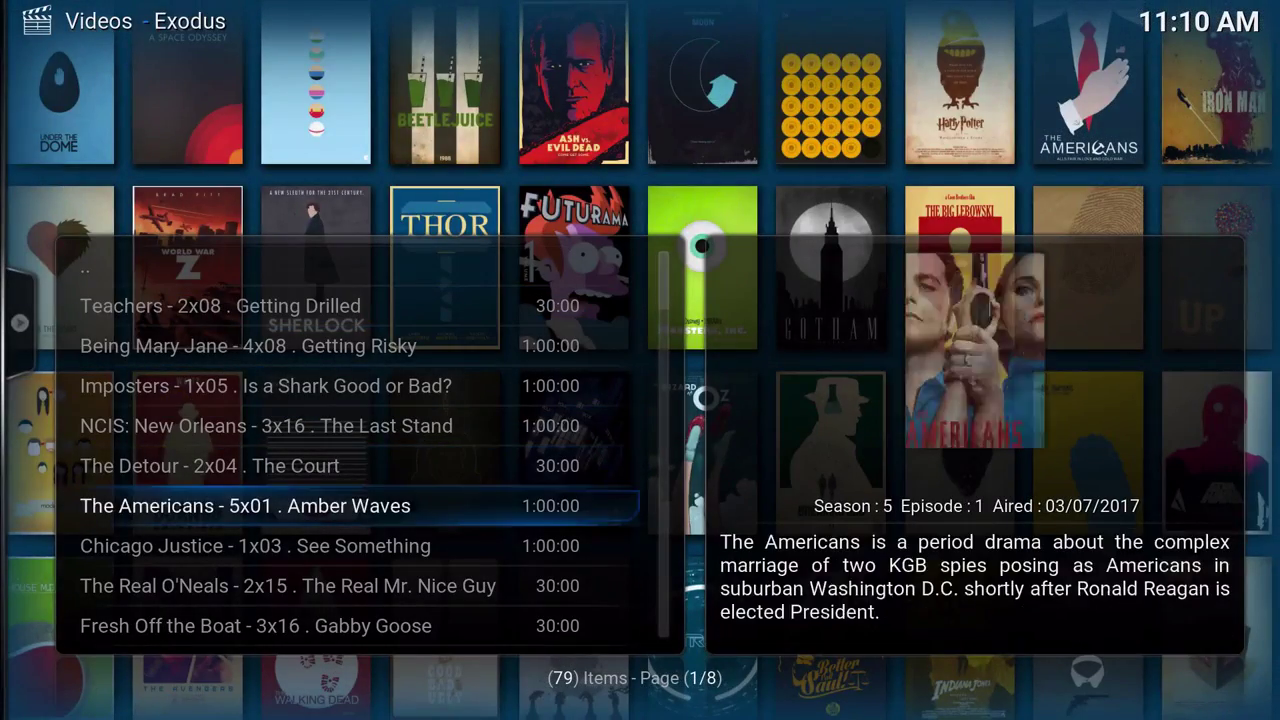
pyautogui.press('Escape')
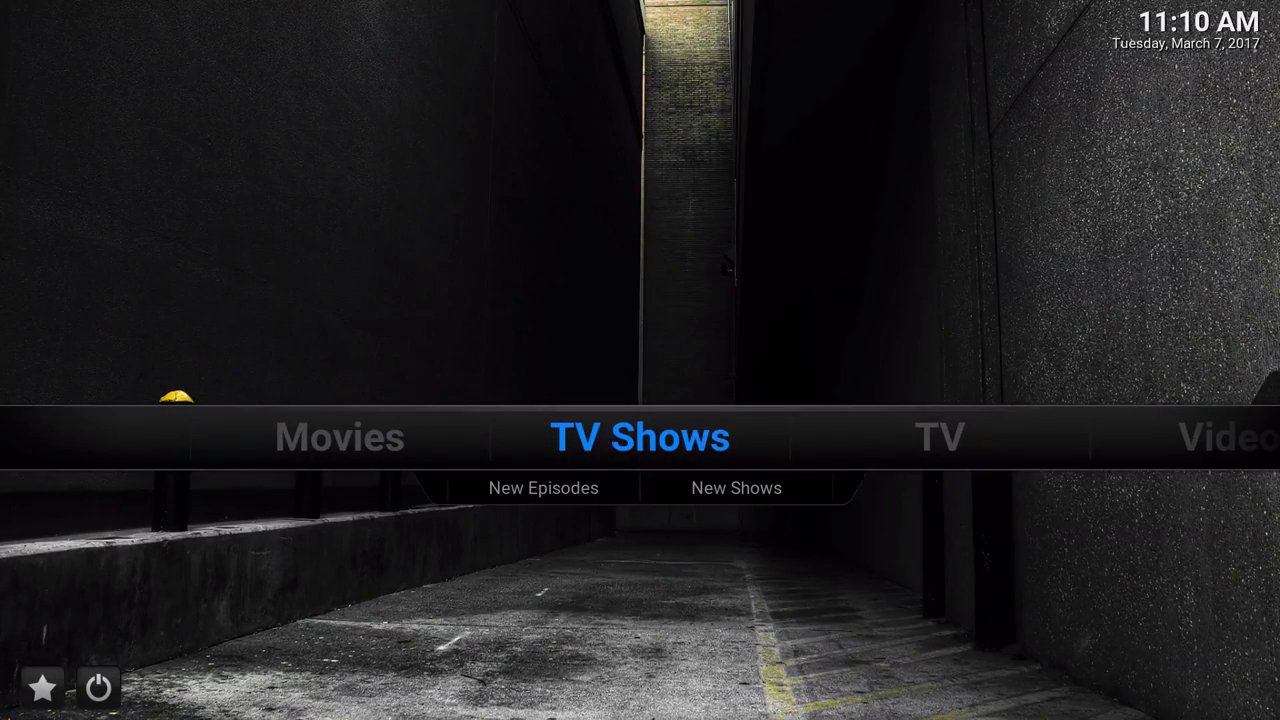
# Open the TV Channels list and then the TV Guide from the TV submenu.
pyautogui.press('Right')
pyautogui.press('Right')
pyautogui.press('Left')
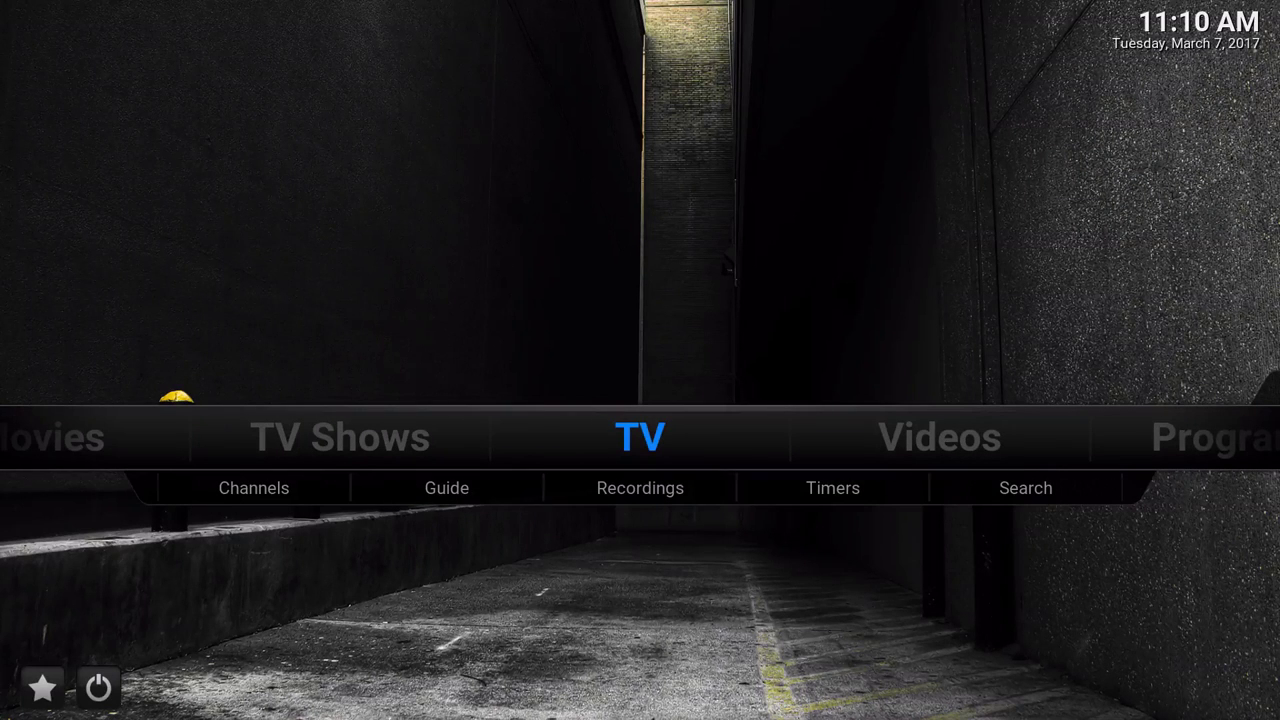
pyautogui.press('Down')
pyautogui.press('Right')
pyautogui.press('Right')
pyautogui.press('Right')
pyautogui.press('Right')
pyautogui.press('Left')
pyautogui.press('Left')
pyautogui.press('Left')
pyautogui.press('Left')
pyautogui.press('Right')
pyautogui.press('Right')
pyautogui.press('Right')
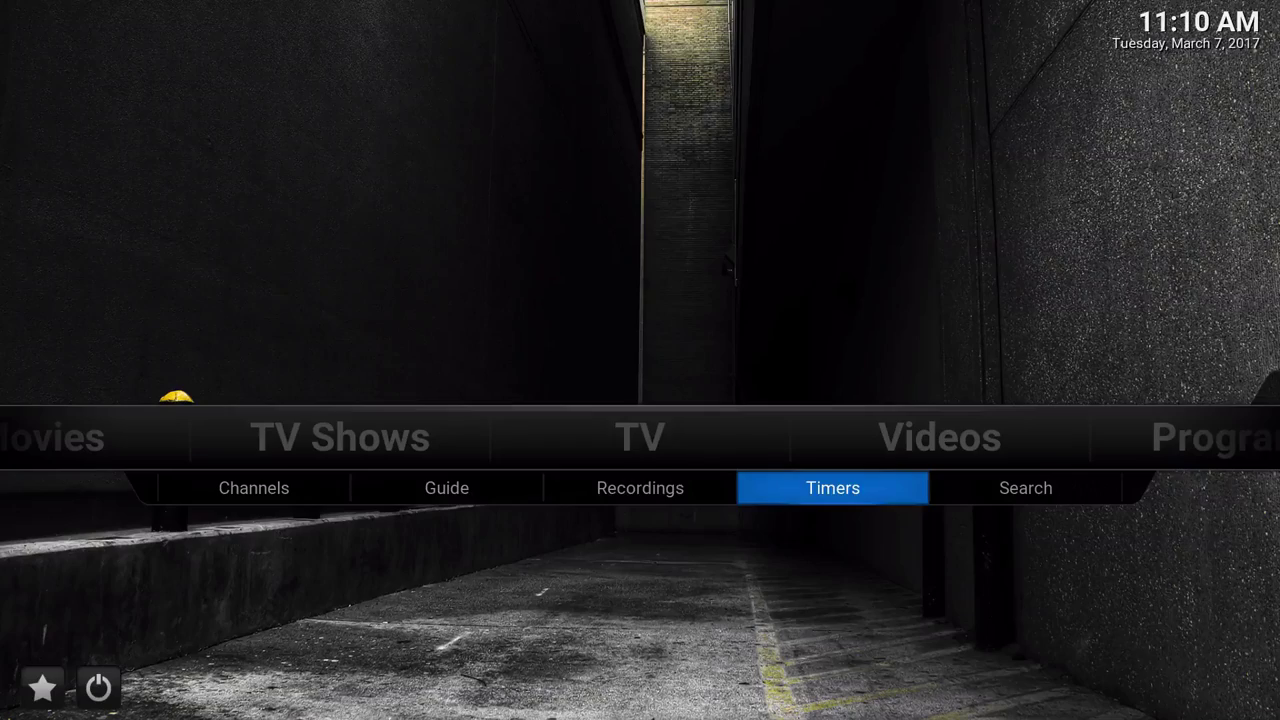
pyautogui.press('Left')
pyautogui.press('Left')
pyautogui.press('Left')
pyautogui.press('Return')
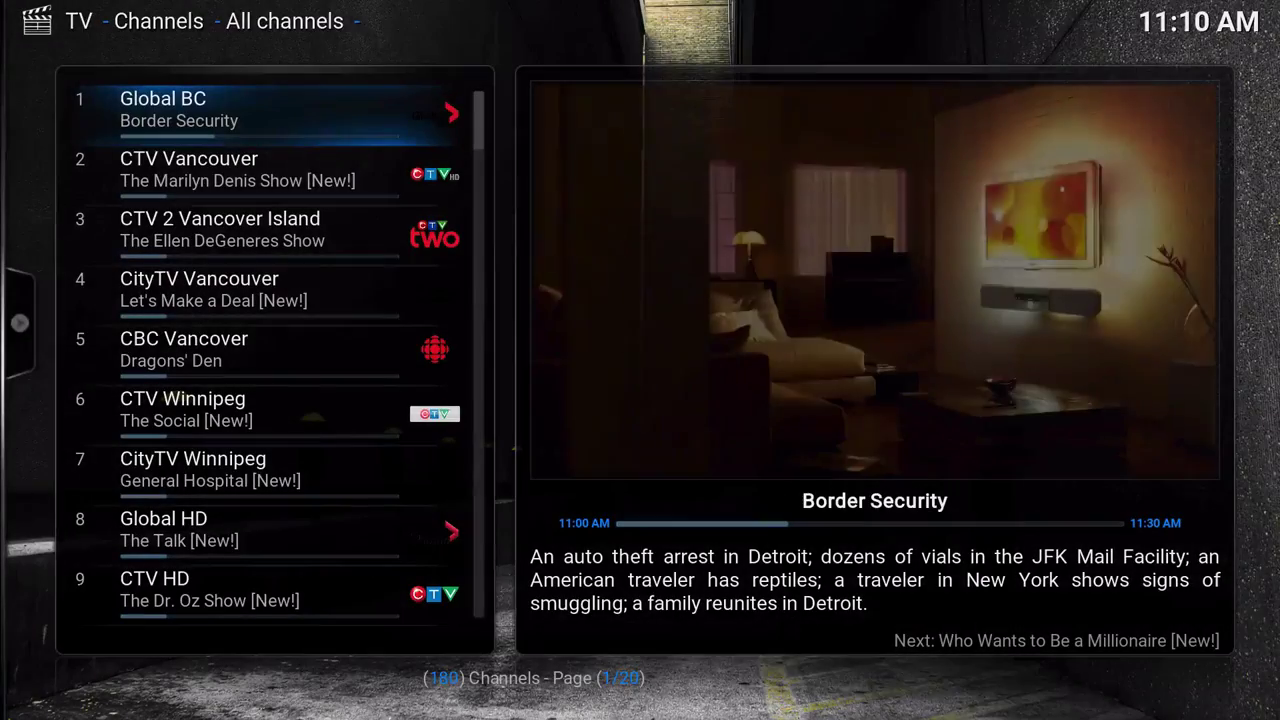
pyautogui.press('Escape')
pyautogui.press('Down')
pyautogui.press('Right')
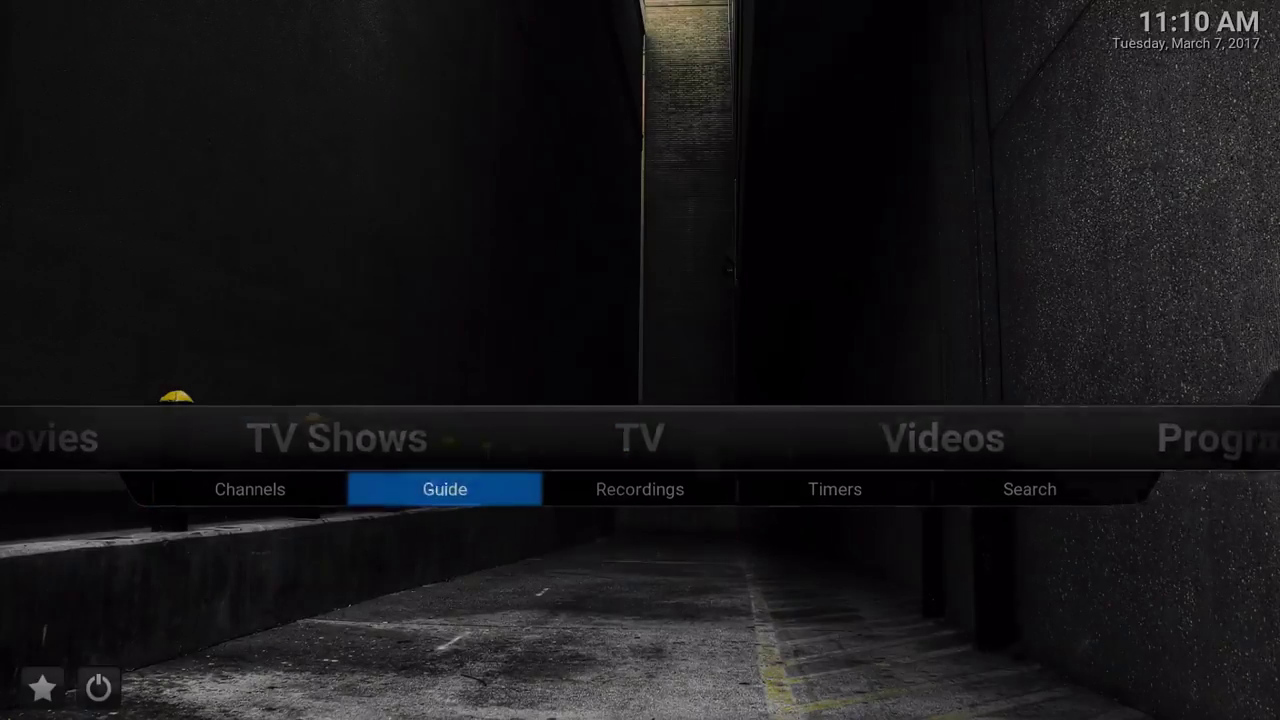
pyautogui.press('Return')
pyautogui.press('Escape')
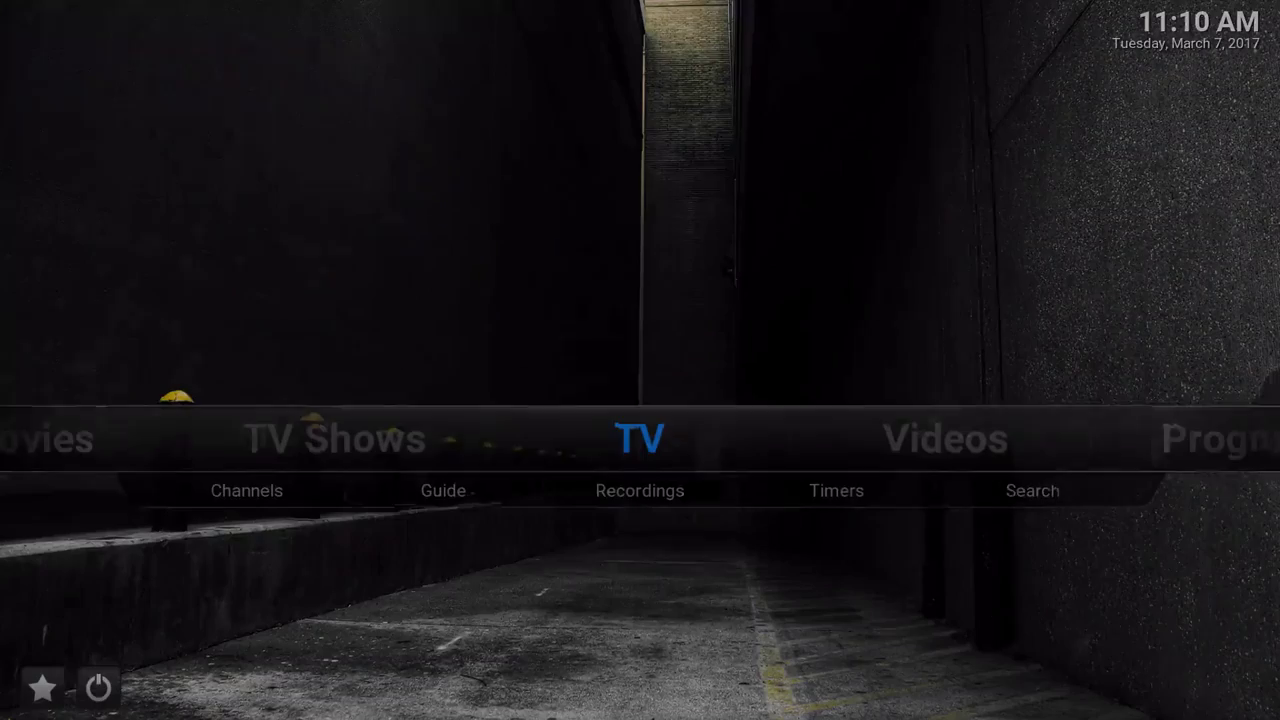
# Go to System > Skin Settings from the home menu.
pyautogui.press('Down')
pyautogui.press('Right')
pyautogui.press('Right')
pyautogui.press('Left')
pyautogui.press('Right')
pyautogui.press('Right')
pyautogui.press('Up')
pyautogui.press('Right')
pyautogui.press('Right')
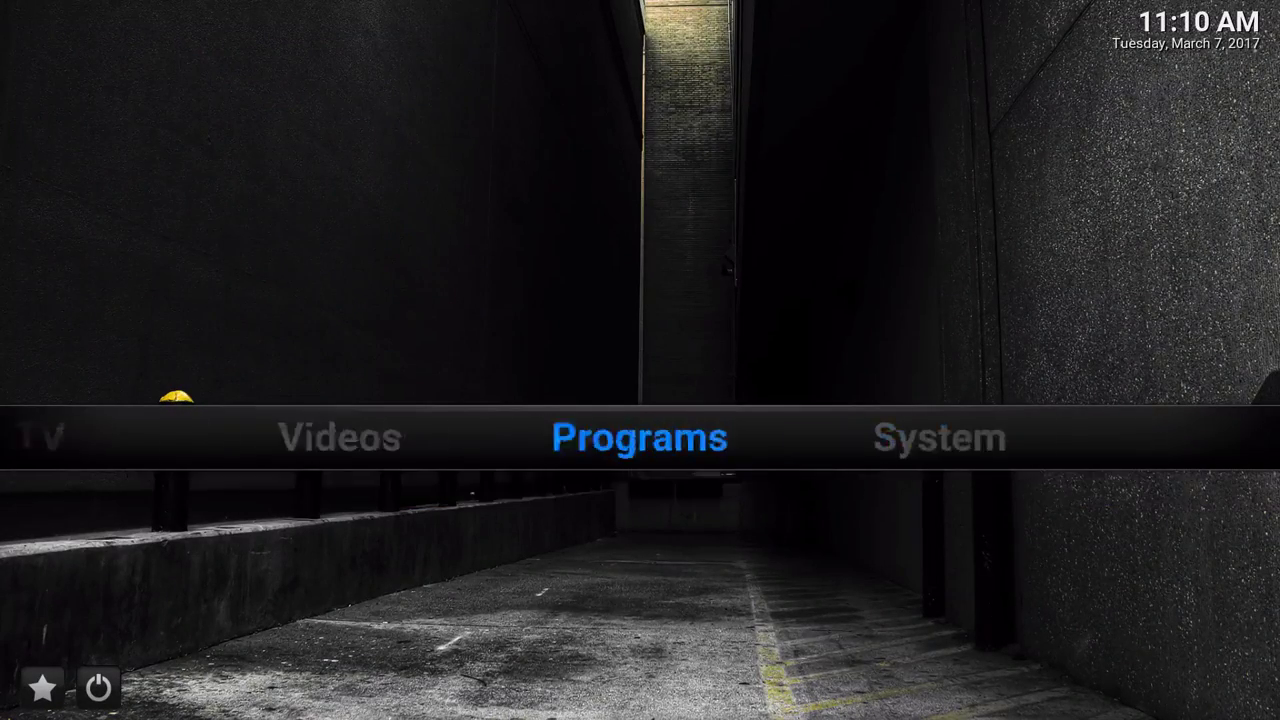
pyautogui.press('Right')
pyautogui.press('Down')
pyautogui.press('Return')
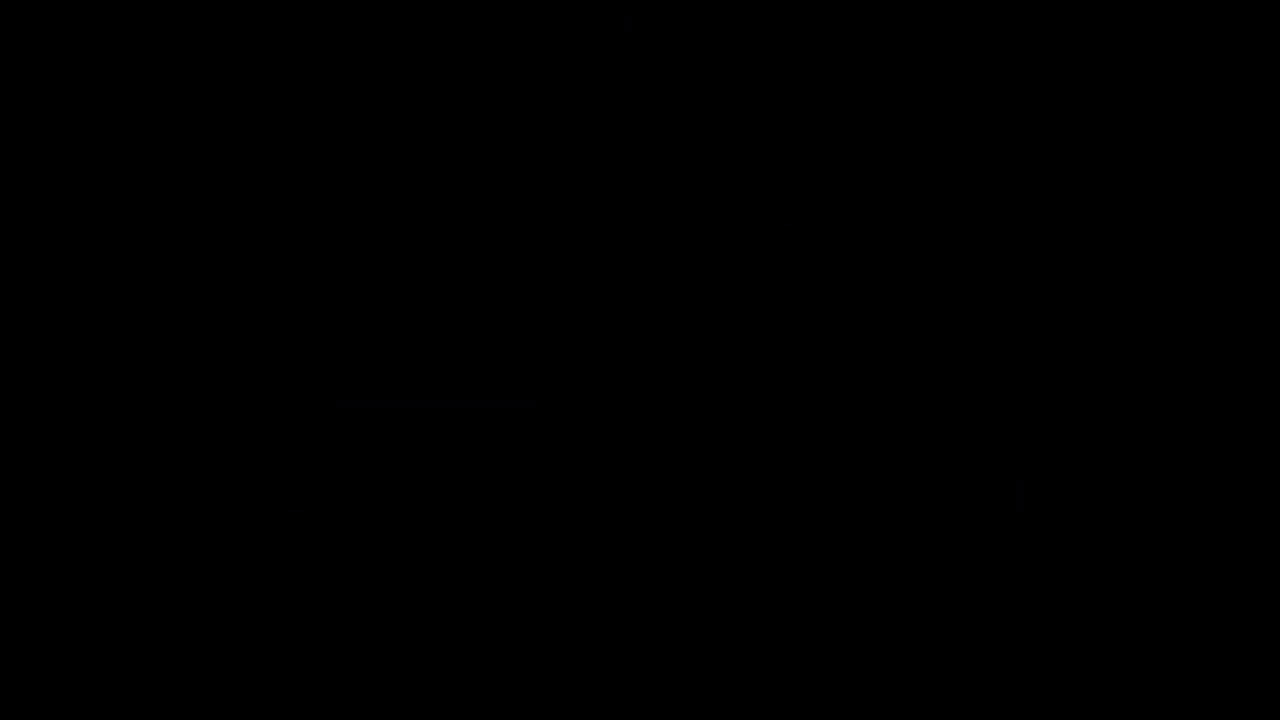
# Choose the TV submenu set and hide submenu item 3, Recordings.
pyautogui.press('Down')
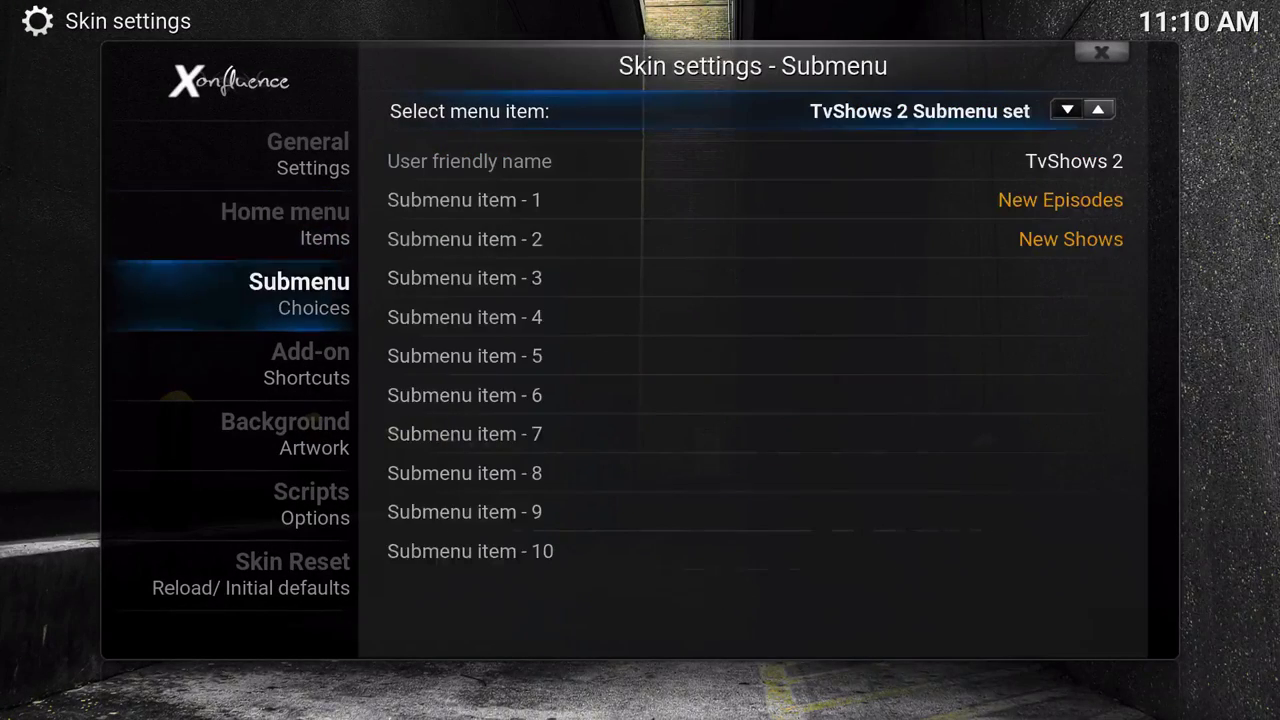
pyautogui.press('Right')
pyautogui.press('Right')
pyautogui.press('Right')
pyautogui.press('Right')
pyautogui.press('Right')
pyautogui.press('Right')
pyautogui.press('Right')
pyautogui.press('Right')
pyautogui.press('Right')
pyautogui.press('Right')
pyautogui.press('Right')
pyautogui.press('Right')
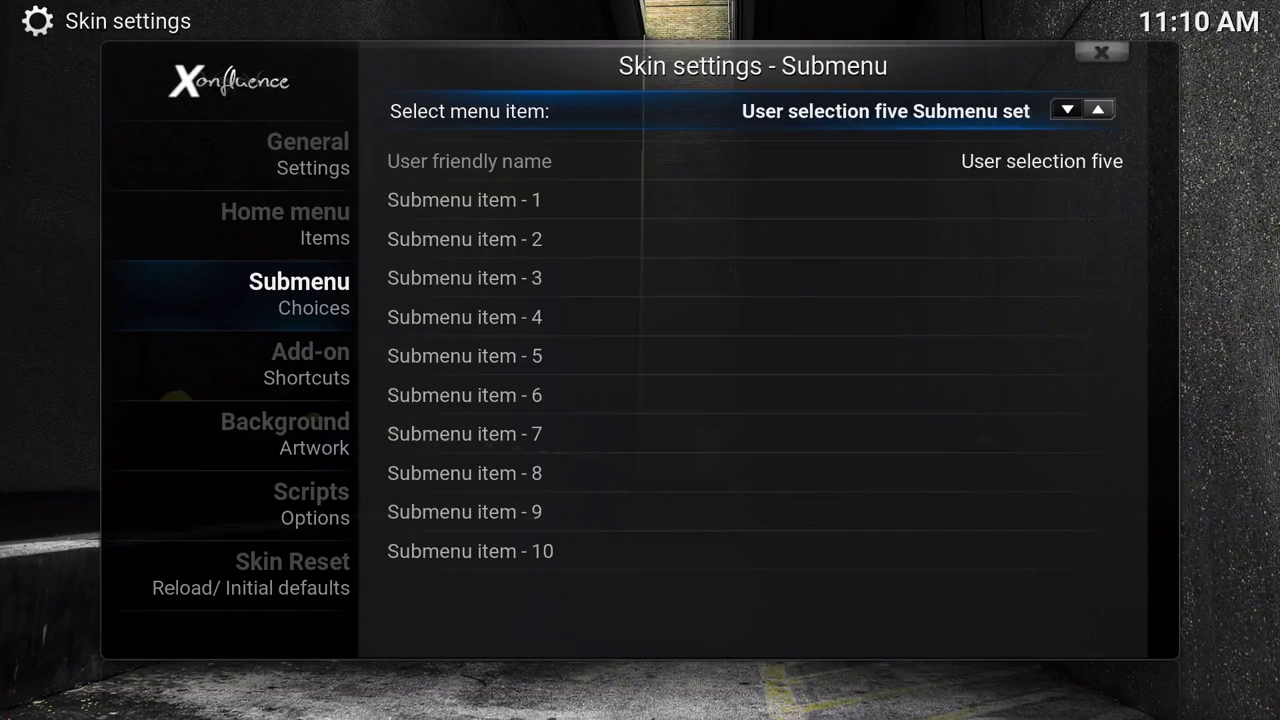
pyautogui.press('Right')
pyautogui.press('Right')
pyautogui.press('Right')
pyautogui.press('Right')
pyautogui.press('Right')
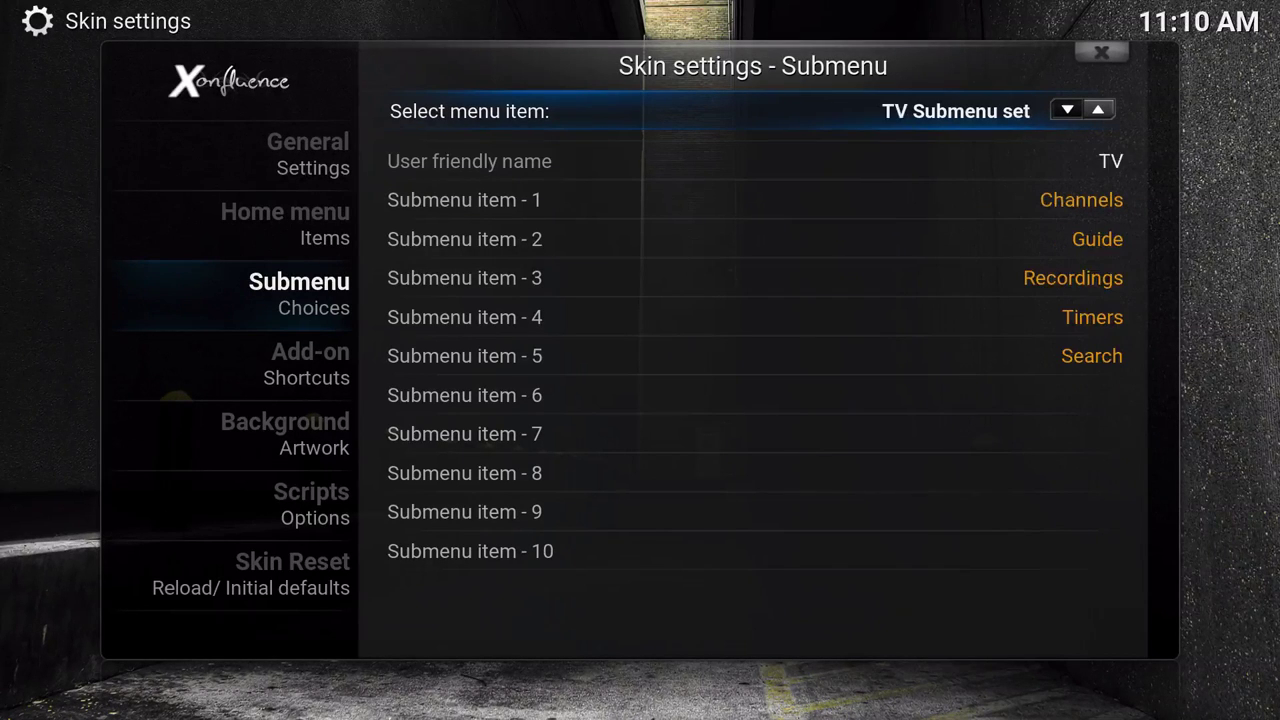
pyautogui.press('Down')
pyautogui.press('Down')
pyautogui.press('Down')
pyautogui.press('Down')
pyautogui.press('Up')
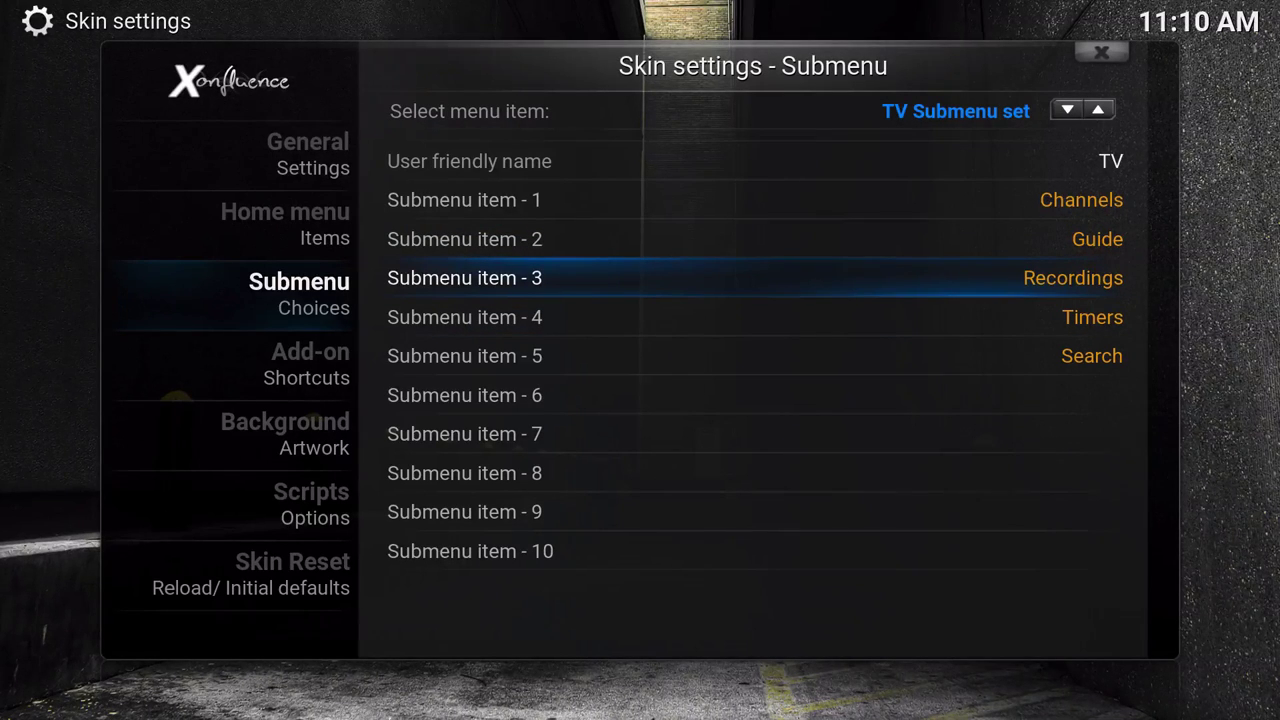
pyautogui.press('Return')
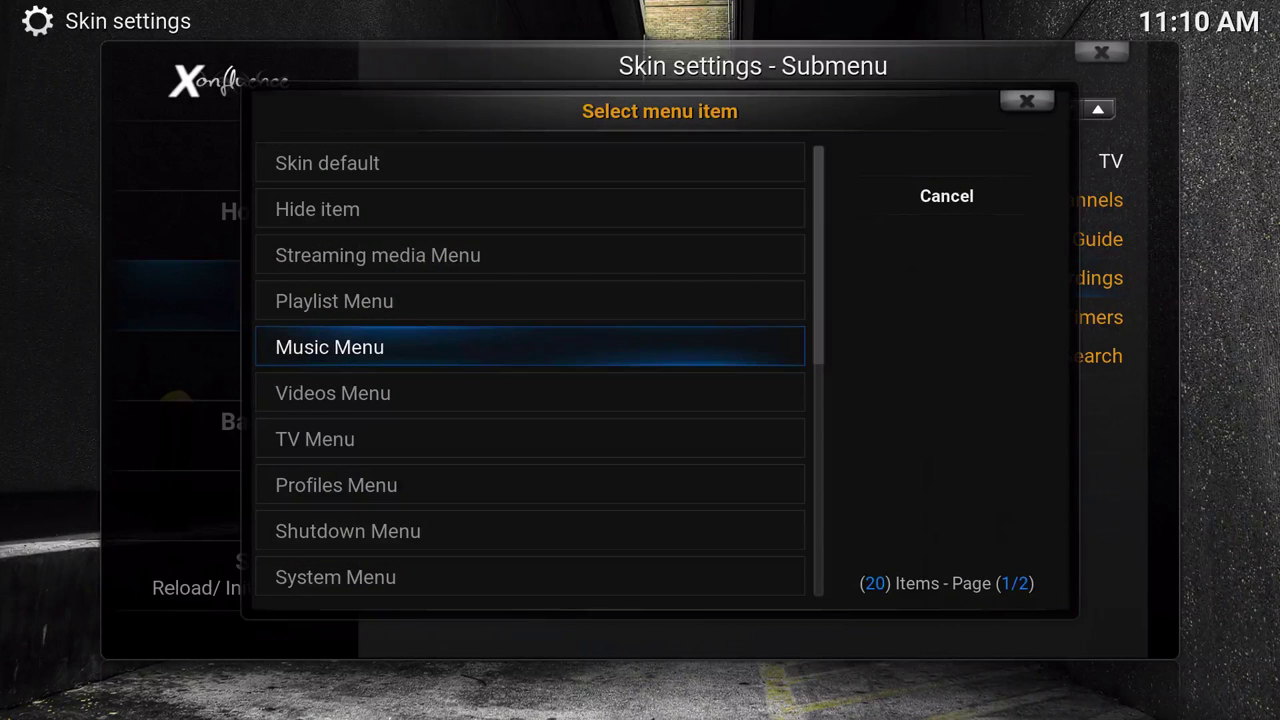
pyautogui.press('Up')
pyautogui.press('Up')
pyautogui.press('Up')
pyautogui.press('Up')
pyautogui.press('Down')
pyautogui.press('Return')
# Hide submenu items 4 (Timers) and 5 (Search) as well.
pyautogui.press('Down')
pyautogui.press('Return')
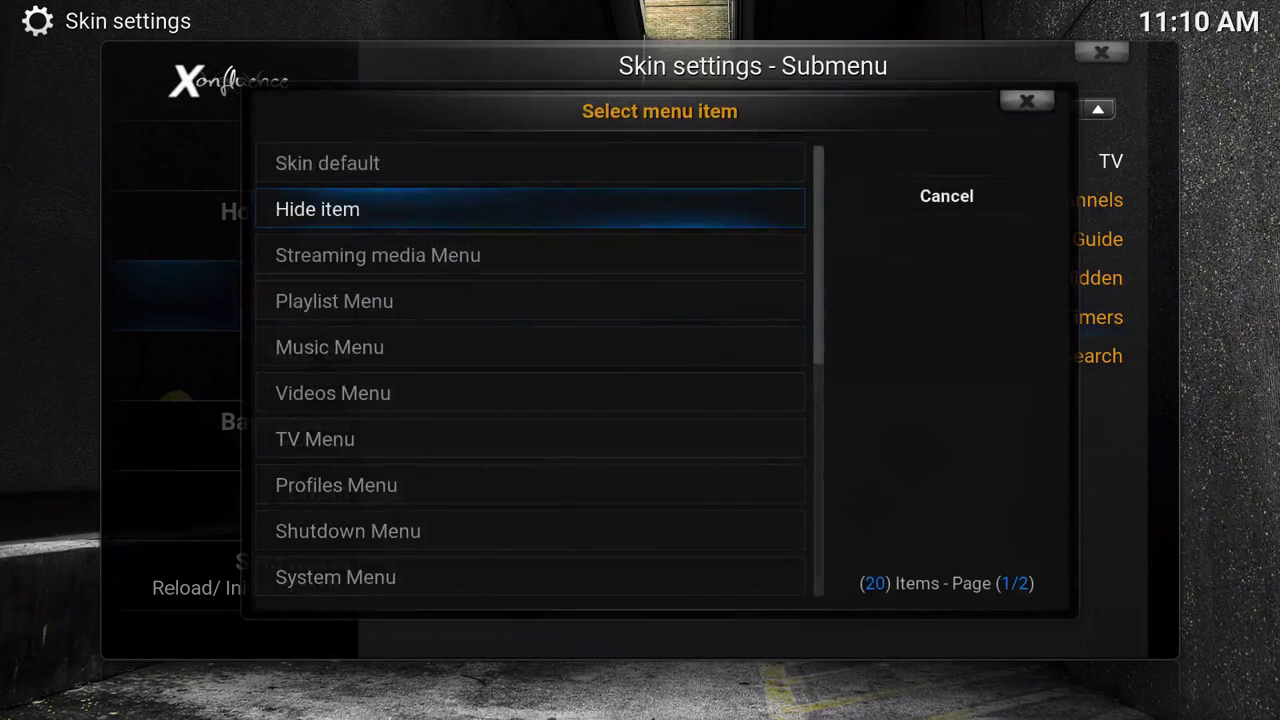
pyautogui.press('Up')
pyautogui.press('Return')
pyautogui.press('Down')
pyautogui.press('Up')
pyautogui.press('Return')
pyautogui.press('Down')
pyautogui.press('Return')
pyautogui.press('Down')
pyautogui.press('Return')
pyautogui.press('Down')
pyautogui.press('Return')
# Review the hidden TV submenu items and close skin settings to home.
pyautogui.press('Up')
pyautogui.press('Up')
pyautogui.press('Down')
pyautogui.press('Down')
pyautogui.press('Up')
pyautogui.press('Up')
pyautogui.press('Escape')
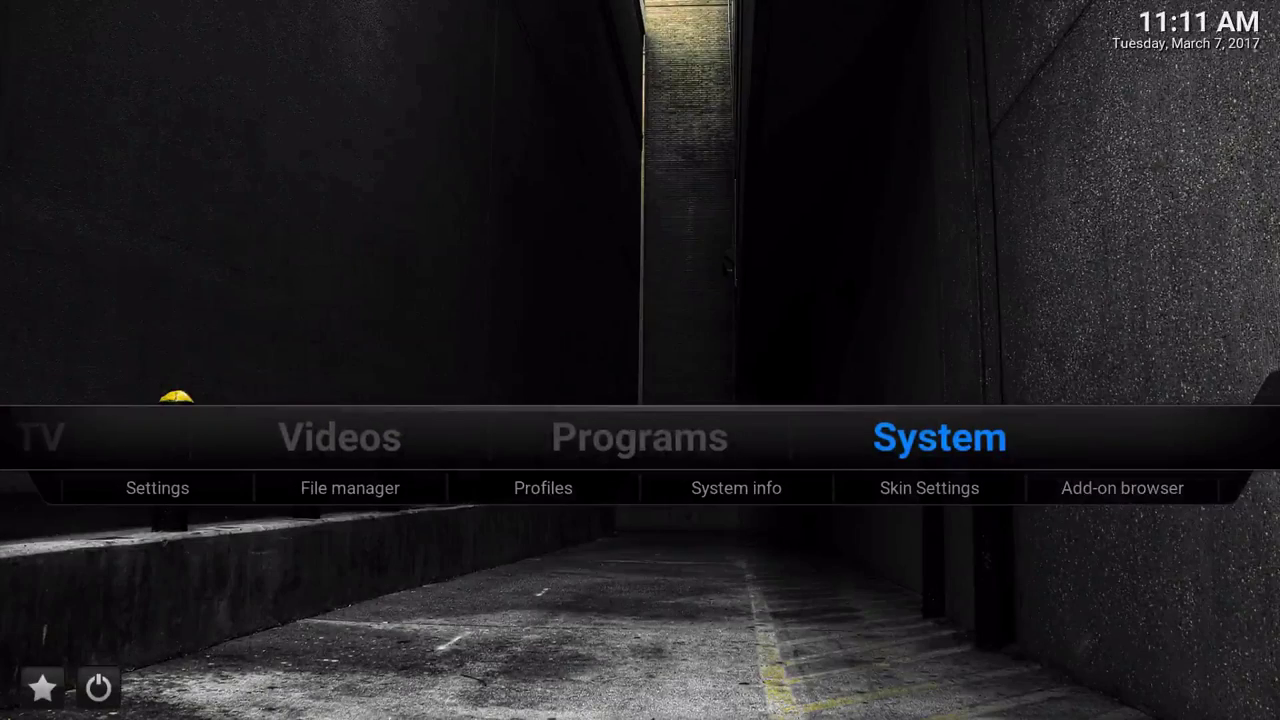
pyautogui.press('Right')
pyautogui.press('Right')
pyautogui.press('Right')
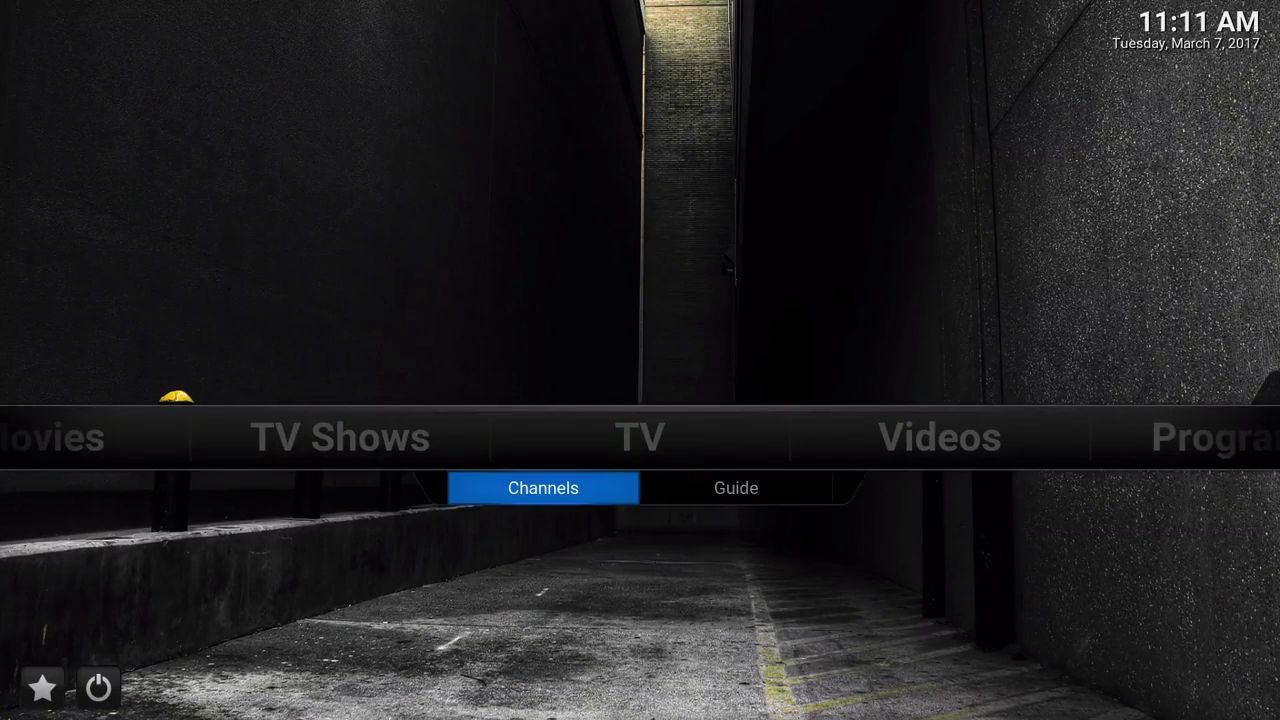
pyautogui.press('Right')
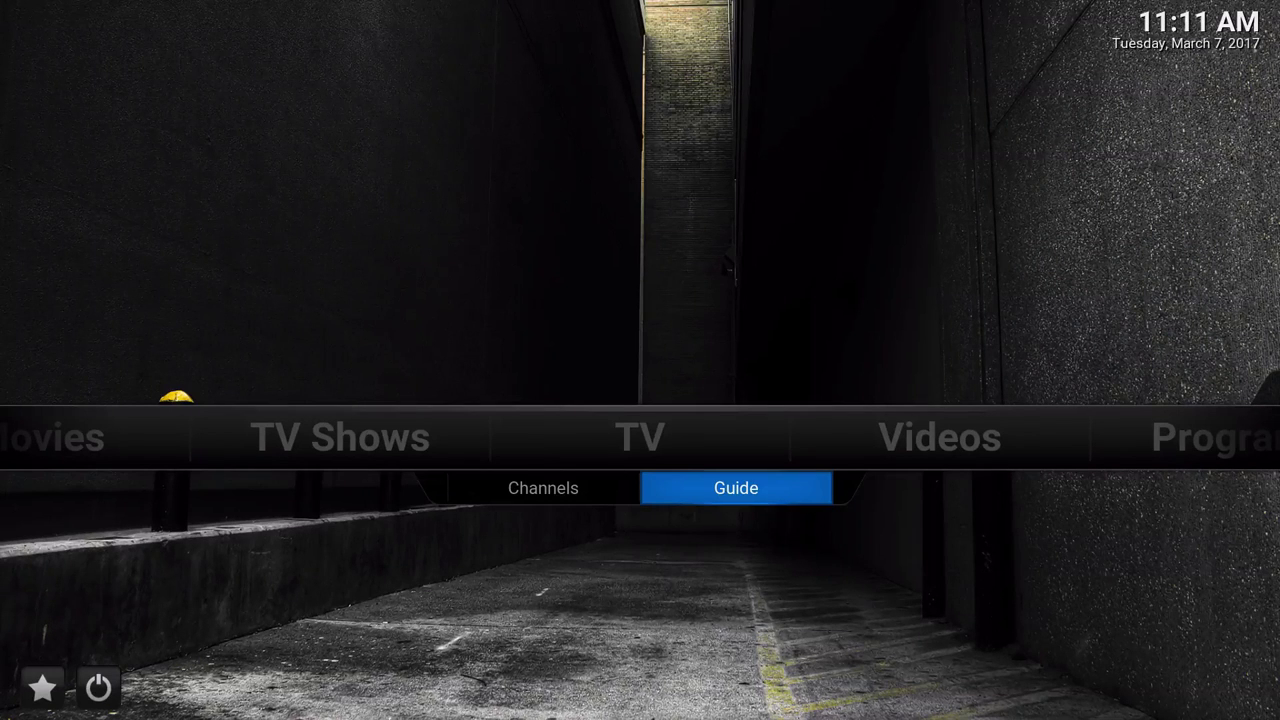
pyautogui.press('Left')
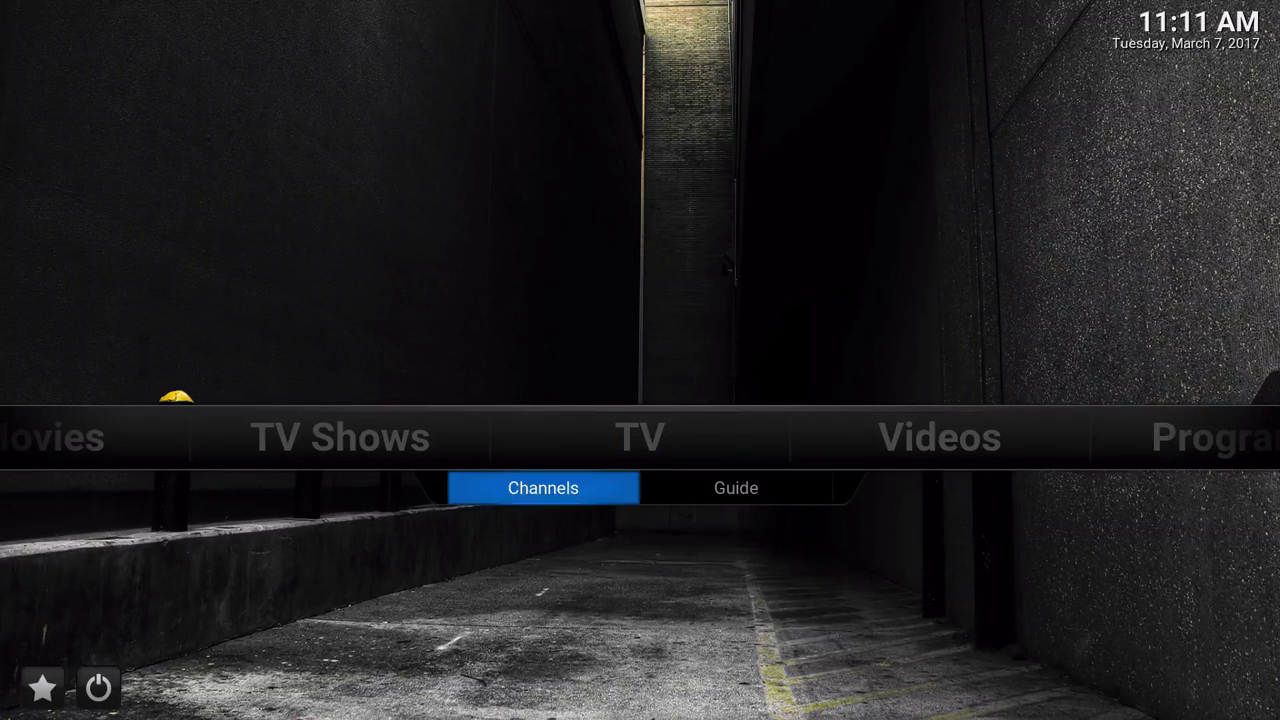
pyautogui.press('Up')
pyautogui.press('Right')
pyautogui.press('Right')
pyautogui.press('Right')
pyautogui.press('Down')
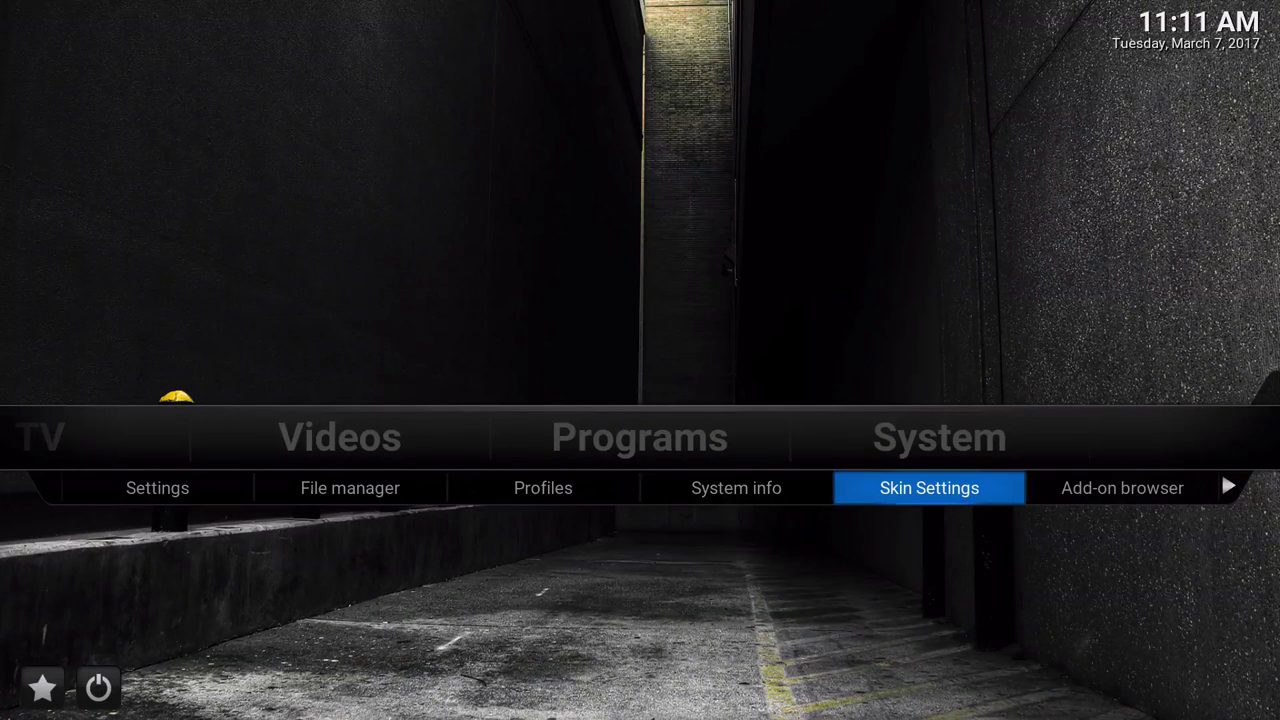
pyautogui.press('Up')
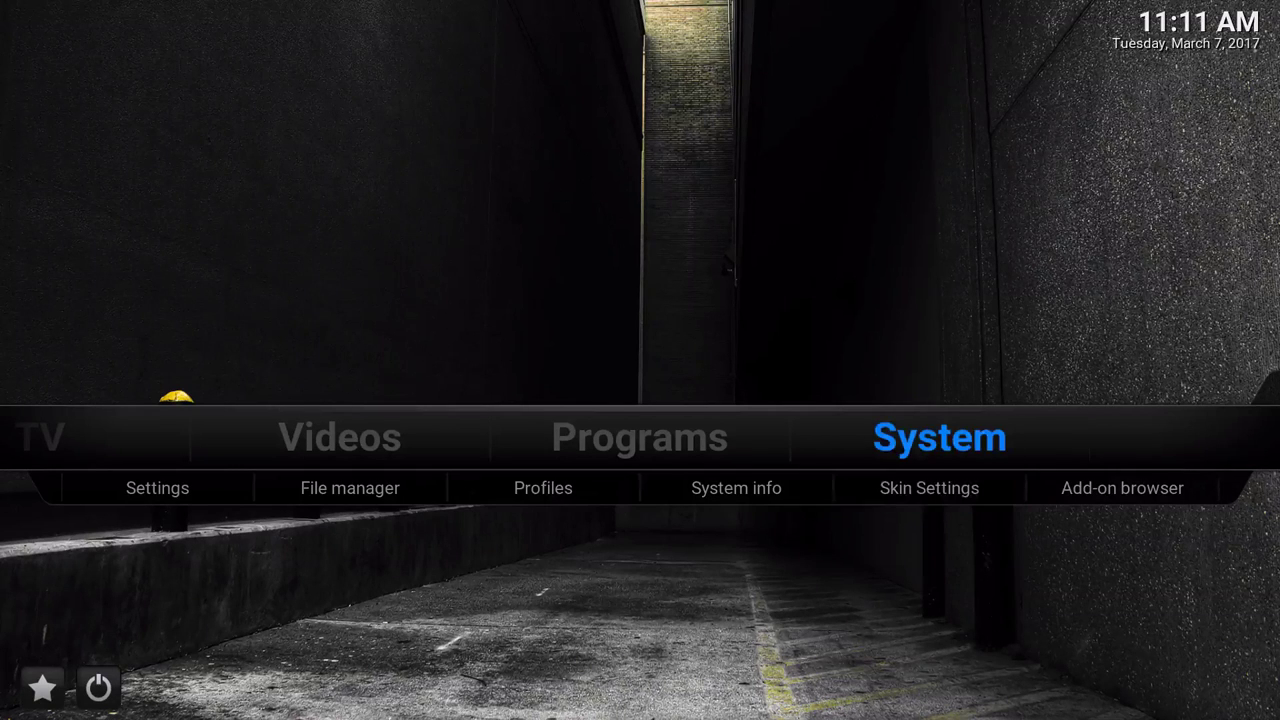
pyautogui.press('Left')
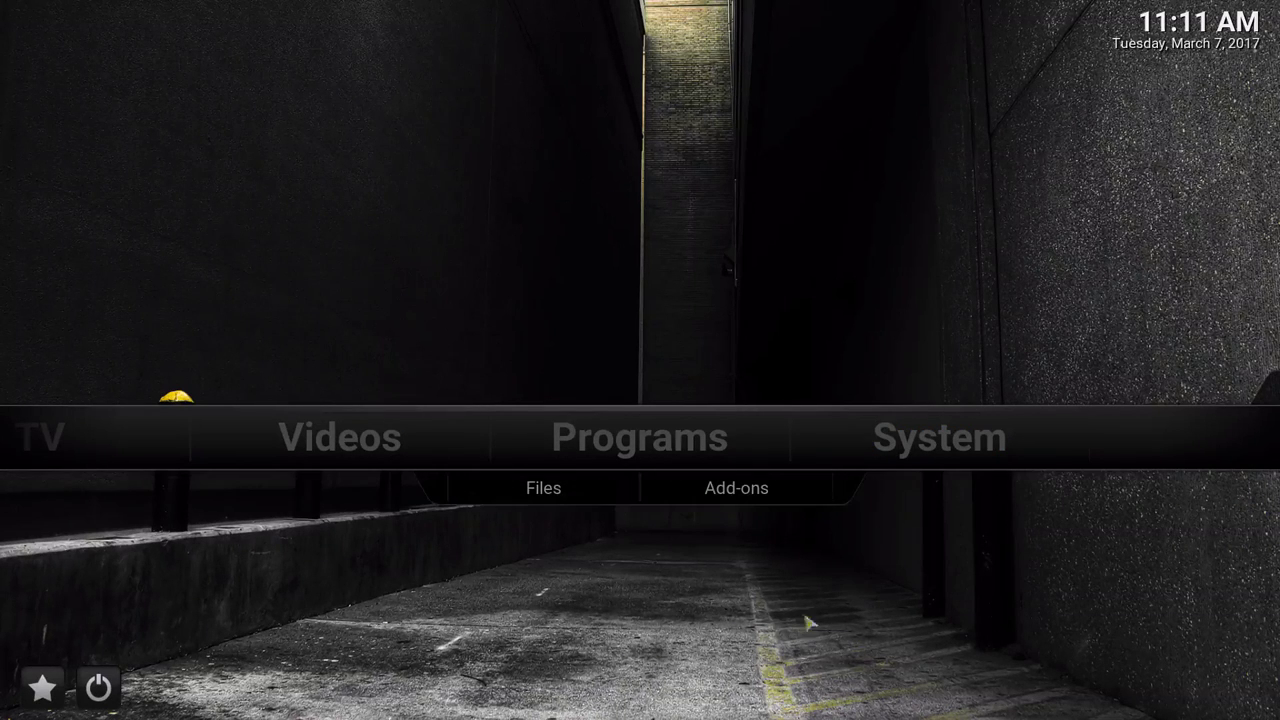